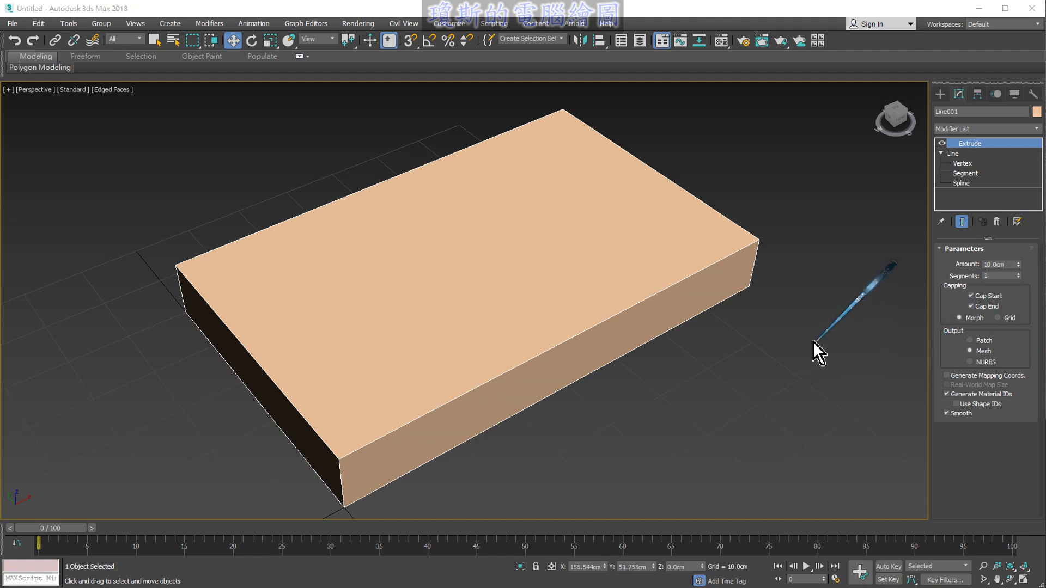
# - Drop below the Extrude to the base Line level so only the flat rectangular outline shows
pyautogui.click(962, 164)
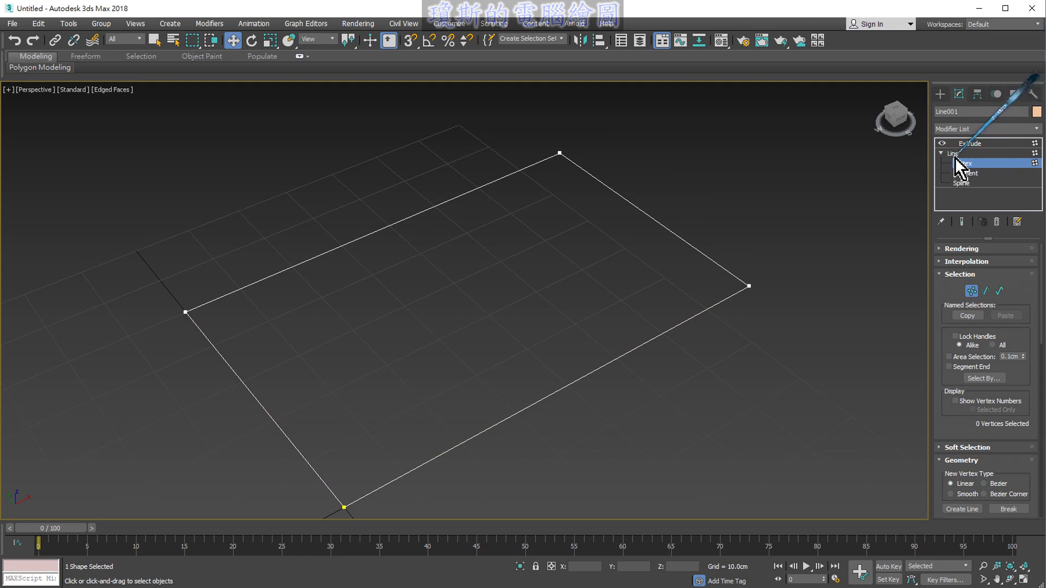
pyautogui.click(956, 163)
pyautogui.moveTo(629, 297); pyautogui.dragTo(658, 280, button='middle')
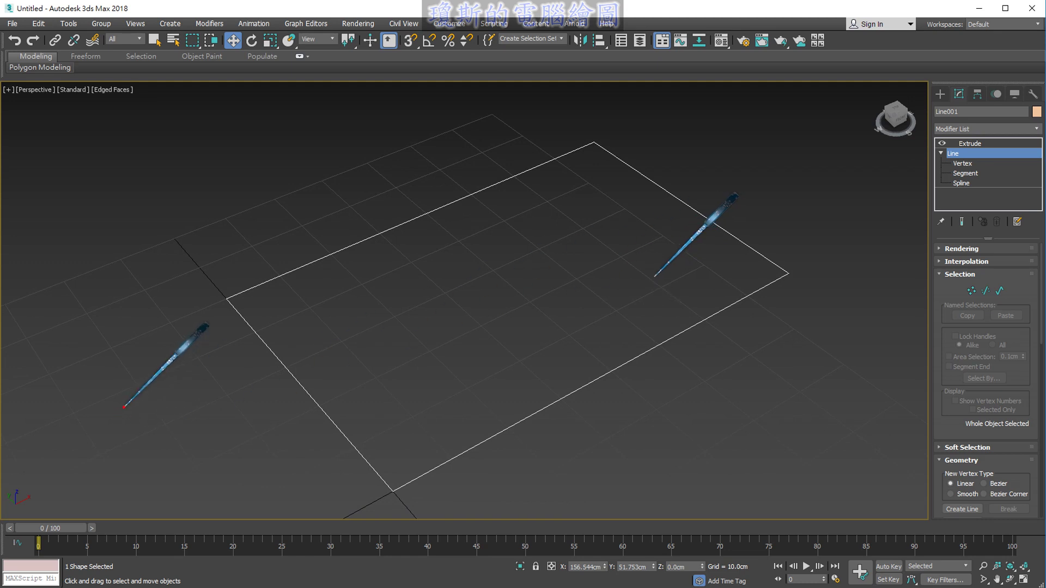
pyautogui.moveTo(132, 396)
pyautogui.mouseDown()
pyautogui.moveTo(116, 485)
pyautogui.moveTo(147, 483)
pyautogui.mouseUp()
pyautogui.moveTo(169, 446); pyautogui.dragTo(188, 444)
pyautogui.moveTo(176, 460)
pyautogui.mouseDown()
pyautogui.moveTo(177, 484)
pyautogui.moveTo(250, 481)
pyautogui.mouseUp()
pyautogui.moveTo(371, 365)
pyautogui.mouseDown()
pyautogui.moveTo(292, 444)
pyautogui.moveTo(342, 540)
pyautogui.mouseUp()
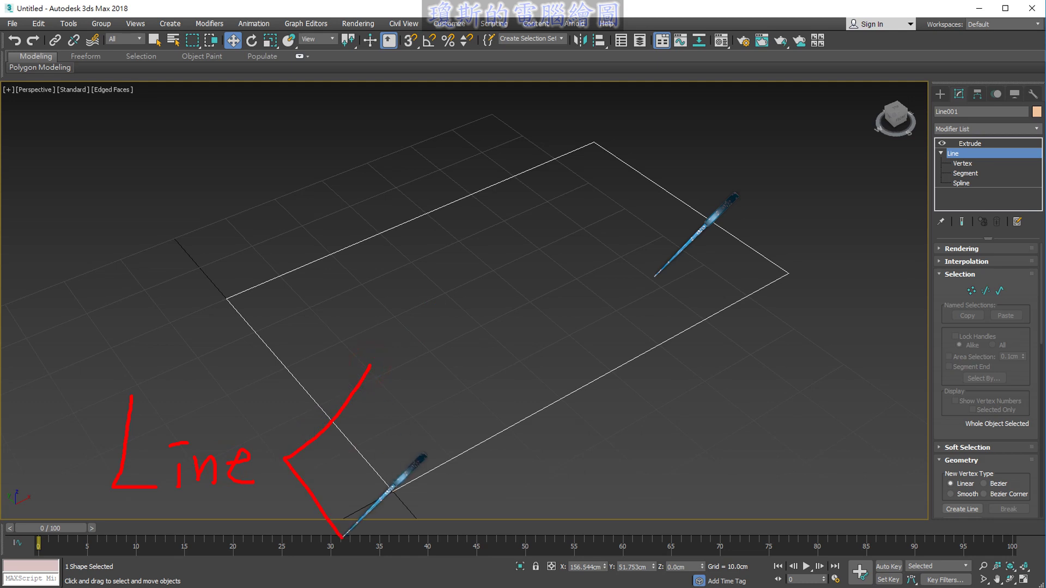
pyautogui.moveTo(287, 459); pyautogui.dragTo(367, 459)
pyautogui.moveTo(372, 349)
pyautogui.mouseDown()
pyautogui.moveTo(415, 348)
pyautogui.moveTo(435, 393)
pyautogui.mouseUp()
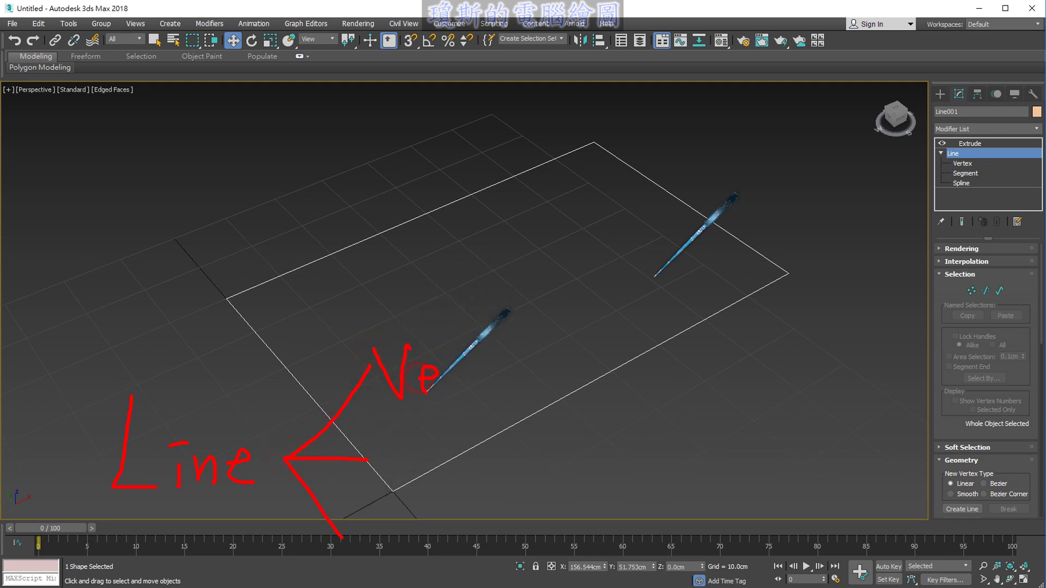
pyautogui.moveTo(441, 355)
pyautogui.mouseDown()
pyautogui.moveTo(459, 352)
pyautogui.moveTo(452, 392)
pyautogui.moveTo(443, 393)
pyautogui.moveTo(449, 373)
pyautogui.moveTo(494, 397)
pyautogui.moveTo(367, 409)
pyautogui.moveTo(389, 449)
pyautogui.moveTo(381, 468)
pyautogui.mouseUp()
pyautogui.moveTo(427, 462); pyautogui.dragTo(508, 453)
pyautogui.moveTo(391, 499)
pyautogui.mouseDown()
pyautogui.moveTo(359, 531)
pyautogui.moveTo(404, 566)
pyautogui.moveTo(418, 525)
pyautogui.moveTo(448, 528)
pyautogui.mouseUp()
pyautogui.click(434, 514)
pyautogui.moveTo(455, 515)
pyautogui.mouseDown()
pyautogui.moveTo(474, 531)
pyautogui.moveTo(500, 531)
pyautogui.moveTo(574, 510)
pyautogui.moveTo(558, 529)
pyautogui.mouseUp()
pyautogui.moveTo(604, 488)
pyautogui.mouseDown()
pyautogui.moveTo(626, 485)
pyautogui.moveTo(675, 509)
pyautogui.mouseUp()
pyautogui.moveTo(674, 500)
pyautogui.mouseDown()
pyautogui.moveTo(695, 499)
pyautogui.moveTo(700, 528)
pyautogui.mouseUp()
pyautogui.moveTo(711, 479)
pyautogui.mouseDown()
pyautogui.moveTo(722, 526)
pyautogui.moveTo(763, 526)
pyautogui.mouseUp()
pyautogui.moveTo(765, 518)
pyautogui.mouseDown()
pyautogui.moveTo(790, 520)
pyautogui.moveTo(798, 536)
pyautogui.mouseUp()
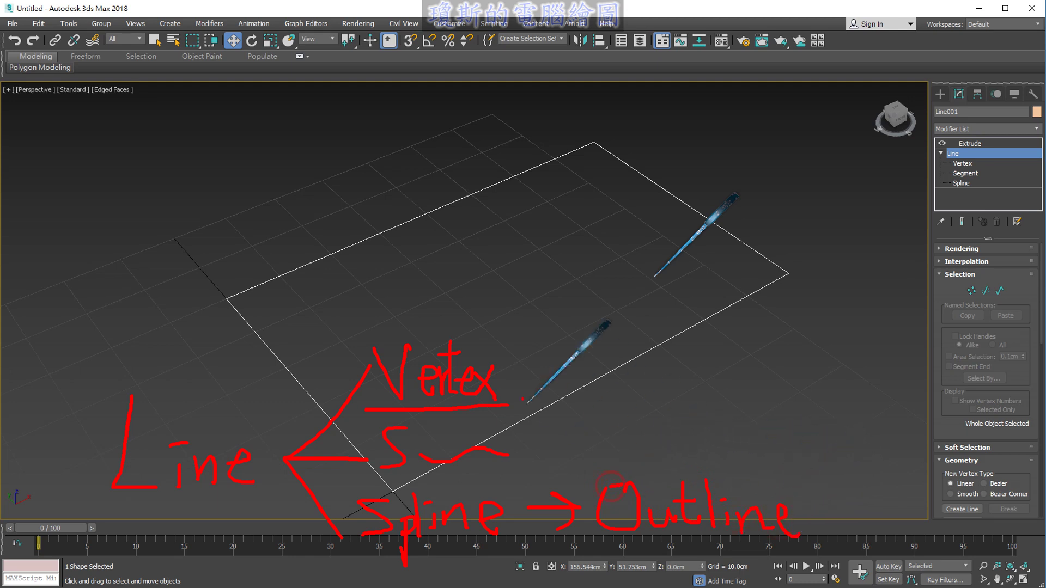
pyautogui.moveTo(559, 310); pyautogui.dragTo(584, 420)
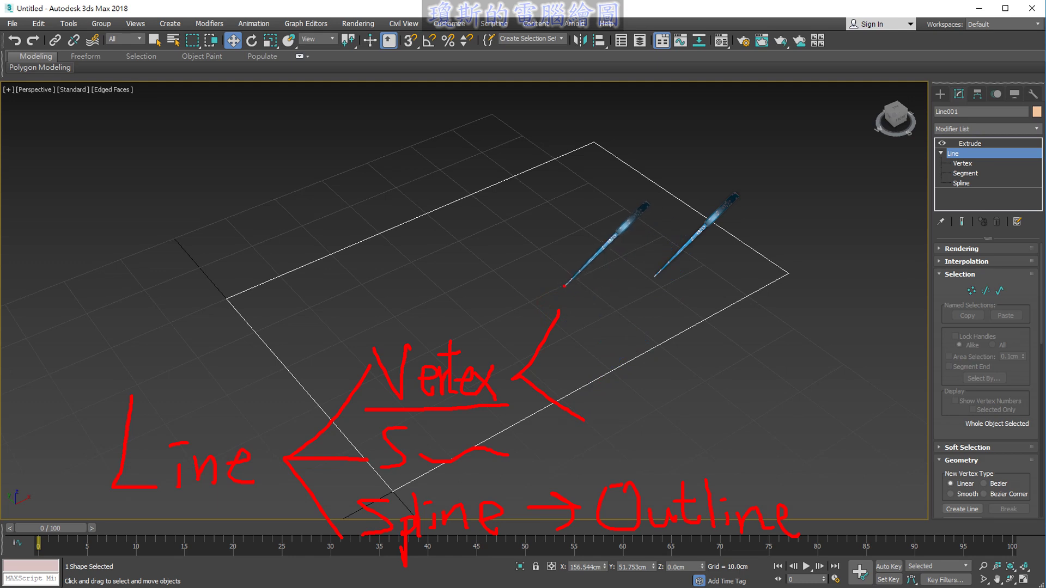
pyautogui.moveTo(575, 281); pyautogui.dragTo(575, 332)
pyautogui.moveTo(575, 280)
pyautogui.mouseDown()
pyautogui.moveTo(599, 281)
pyautogui.moveTo(606, 327)
pyautogui.mouseUp()
pyautogui.click(602, 297)
pyautogui.moveTo(624, 278)
pyautogui.mouseDown()
pyautogui.moveTo(625, 322)
pyautogui.moveTo(672, 335)
pyautogui.moveTo(697, 299)
pyautogui.moveTo(703, 329)
pyautogui.mouseUp()
pyautogui.moveTo(747, 286)
pyautogui.mouseDown()
pyautogui.moveTo(744, 329)
pyautogui.moveTo(797, 282)
pyautogui.moveTo(769, 297)
pyautogui.moveTo(775, 330)
pyautogui.mouseUp()
pyautogui.moveTo(787, 268)
pyautogui.mouseDown()
pyautogui.moveTo(799, 281)
pyautogui.moveTo(800, 322)
pyautogui.moveTo(825, 330)
pyautogui.mouseUp()
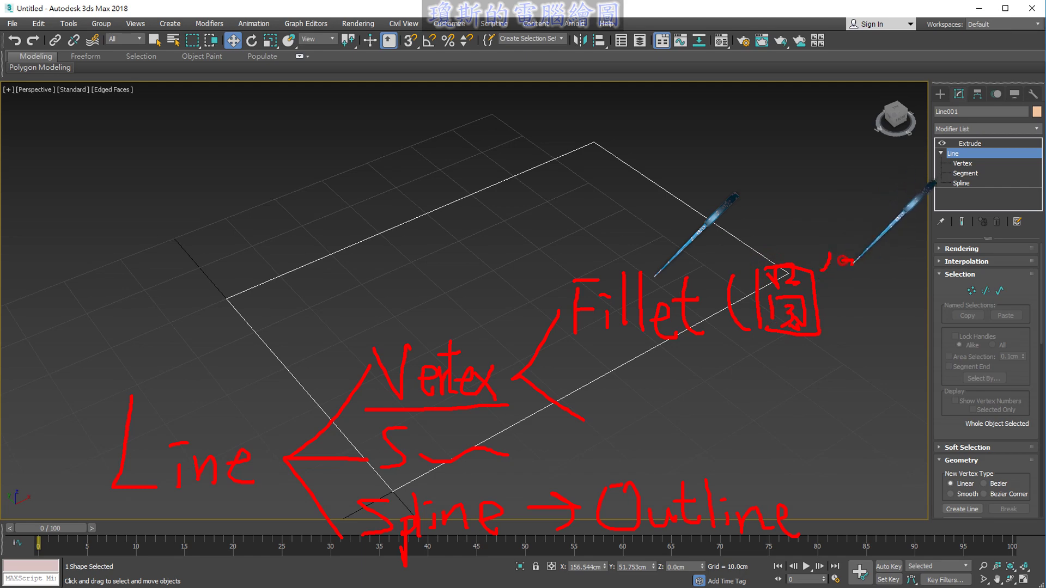
pyautogui.moveTo(836, 256)
pyautogui.mouseDown()
pyautogui.moveTo(823, 280)
pyautogui.moveTo(849, 326)
pyautogui.moveTo(850, 296)
pyautogui.mouseUp()
pyautogui.moveTo(828, 310)
pyautogui.mouseDown()
pyautogui.moveTo(854, 309)
pyautogui.moveTo(853, 335)
pyautogui.mouseUp()
pyautogui.moveTo(569, 344)
pyautogui.mouseDown()
pyautogui.moveTo(589, 344)
pyautogui.moveTo(616, 415)
pyautogui.mouseUp()
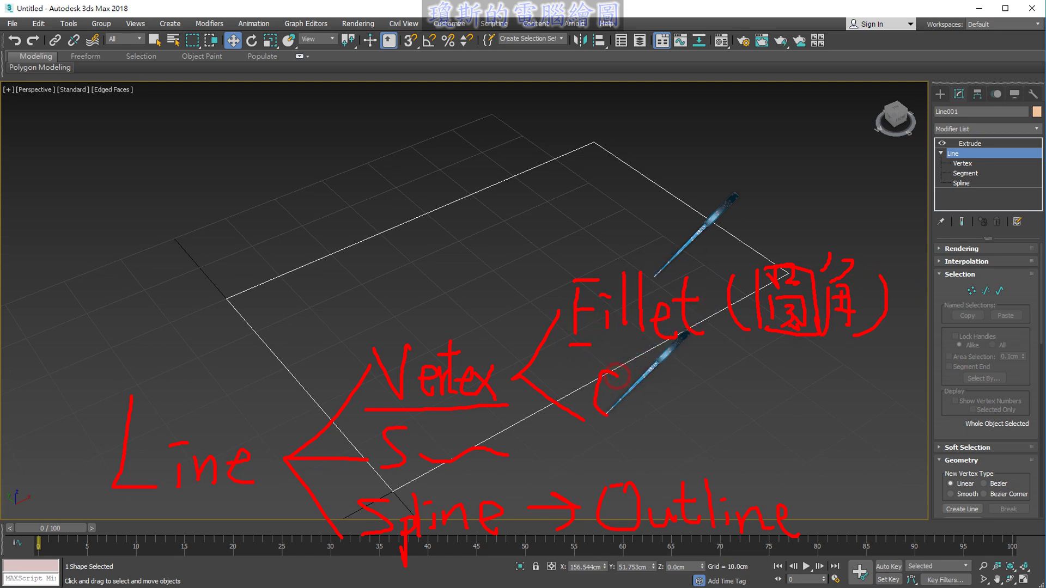
pyautogui.moveTo(622, 360)
pyautogui.mouseDown()
pyautogui.moveTo(636, 417)
pyautogui.moveTo(665, 417)
pyautogui.moveTo(696, 392)
pyautogui.moveTo(708, 417)
pyautogui.mouseUp()
pyautogui.moveTo(718, 357); pyautogui.dragTo(713, 419)
pyautogui.moveTo(703, 392)
pyautogui.mouseDown()
pyautogui.moveTo(730, 388)
pyautogui.moveTo(738, 419)
pyautogui.moveTo(759, 388)
pyautogui.moveTo(788, 420)
pyautogui.mouseUp()
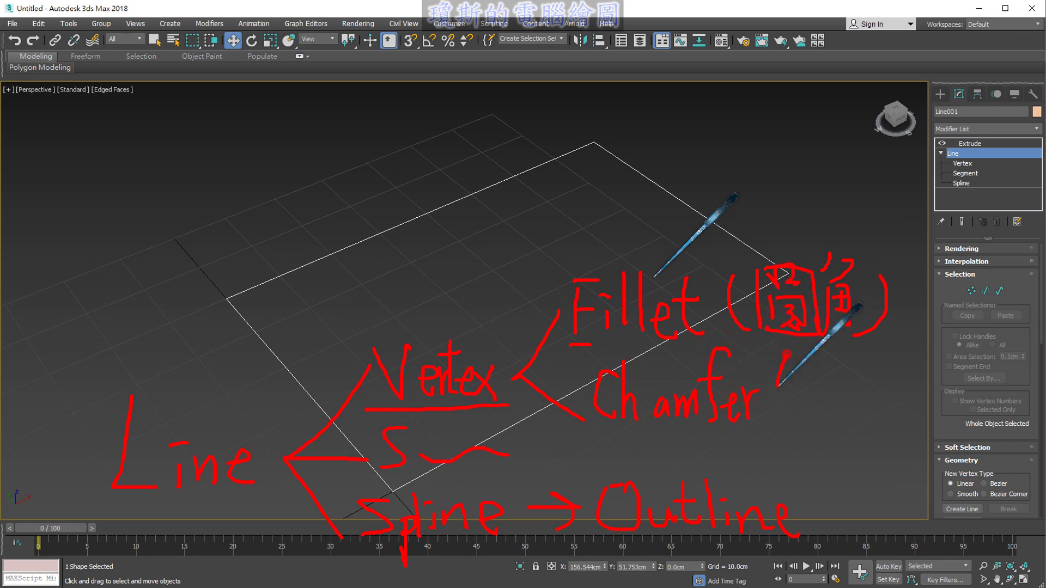
pyautogui.moveTo(804, 366)
pyautogui.mouseDown()
pyautogui.moveTo(798, 413)
pyautogui.moveTo(824, 372)
pyautogui.moveTo(820, 408)
pyautogui.mouseUp()
pyautogui.moveTo(844, 372)
pyautogui.mouseDown()
pyautogui.moveTo(856, 422)
pyautogui.moveTo(886, 377)
pyautogui.moveTo(865, 419)
pyautogui.moveTo(889, 422)
pyautogui.moveTo(887, 403)
pyautogui.mouseUp()
pyautogui.moveTo(899, 357); pyautogui.dragTo(877, 432)
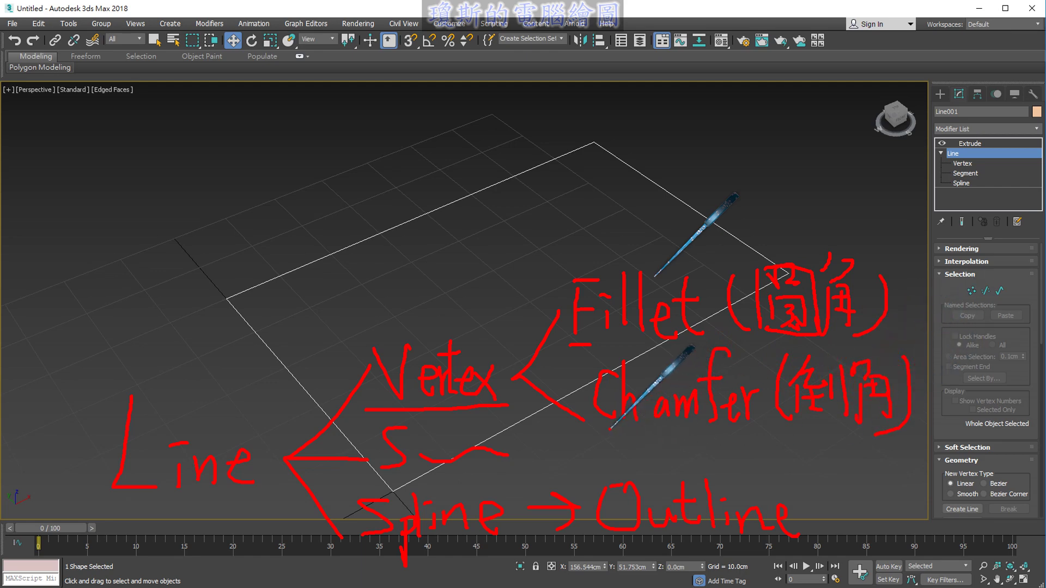
pyautogui.moveTo(609, 428); pyautogui.dragTo(648, 426)
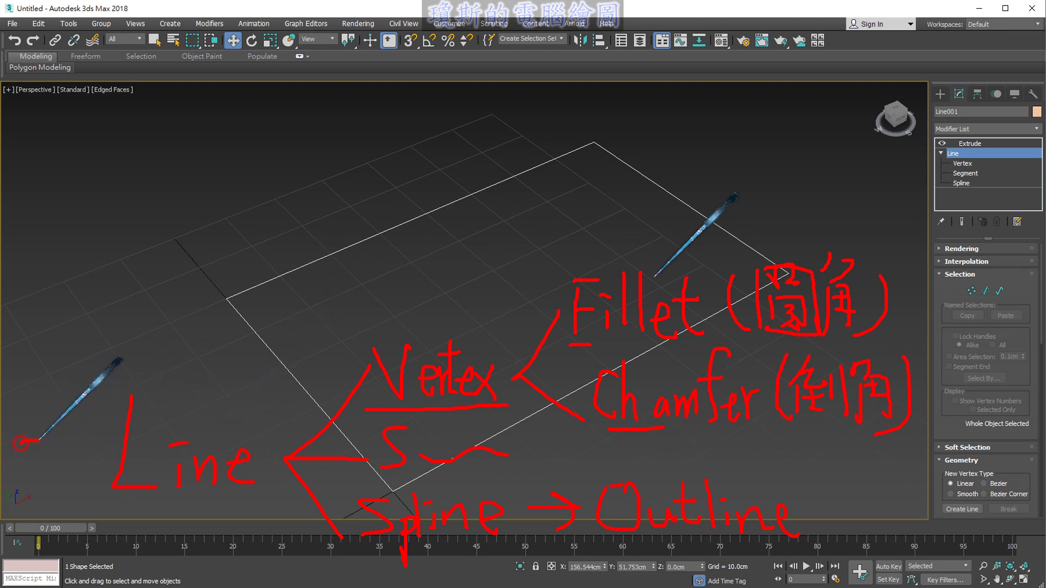
pyautogui.moveTo(21, 448); pyautogui.dragTo(51, 479)
pyautogui.moveTo(85, 402)
pyautogui.mouseDown()
pyautogui.moveTo(86, 504)
pyautogui.moveTo(226, 505)
pyautogui.moveTo(270, 381)
pyautogui.moveTo(69, 387)
pyautogui.mouseUp()
pyautogui.moveTo(217, 381)
pyautogui.mouseDown()
pyautogui.moveTo(217, 299)
pyautogui.moveTo(251, 315)
pyautogui.mouseUp()
pyautogui.moveTo(128, 187)
pyautogui.mouseDown()
pyautogui.moveTo(89, 217)
pyautogui.moveTo(117, 237)
pyautogui.mouseUp()
pyautogui.moveTo(101, 213)
pyautogui.mouseDown()
pyautogui.moveTo(124, 212)
pyautogui.moveTo(150, 237)
pyautogui.mouseUp()
pyautogui.moveTo(151, 206); pyautogui.dragTo(122, 238)
pyautogui.moveTo(184, 191); pyautogui.dragTo(198, 250)
pyautogui.moveTo(162, 219)
pyautogui.mouseDown()
pyautogui.moveTo(234, 218)
pyautogui.moveTo(272, 246)
pyautogui.moveTo(314, 237)
pyautogui.mouseUp()
pyautogui.moveTo(269, 270)
pyautogui.mouseDown()
pyautogui.moveTo(69, 262)
pyautogui.moveTo(66, 162)
pyautogui.moveTo(327, 160)
pyautogui.moveTo(329, 269)
pyautogui.mouseUp()
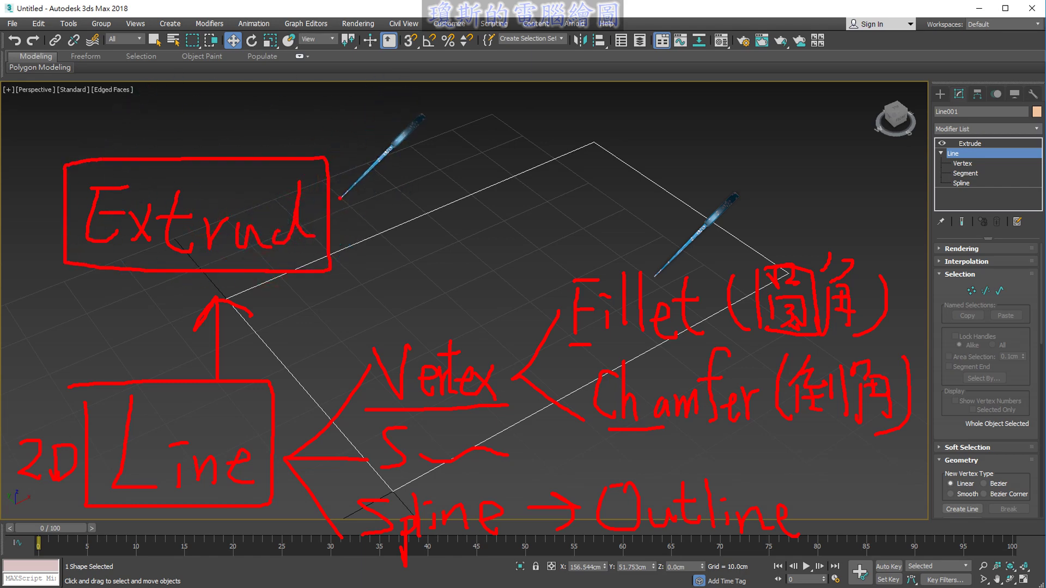
pyautogui.moveTo(341, 198)
pyautogui.mouseDown()
pyautogui.moveTo(441, 164)
pyautogui.moveTo(408, 190)
pyautogui.mouseUp()
pyautogui.moveTo(504, 96)
pyautogui.mouseDown()
pyautogui.moveTo(473, 174)
pyautogui.moveTo(551, 169)
pyautogui.moveTo(561, 144)
pyautogui.moveTo(636, 173)
pyautogui.moveTo(687, 136)
pyautogui.mouseUp()
pyautogui.moveTo(675, 102)
pyautogui.mouseDown()
pyautogui.moveTo(654, 177)
pyautogui.moveTo(690, 166)
pyautogui.moveTo(843, 173)
pyautogui.mouseUp()
pyautogui.click(711, 142)
pyautogui.click(707, 152)
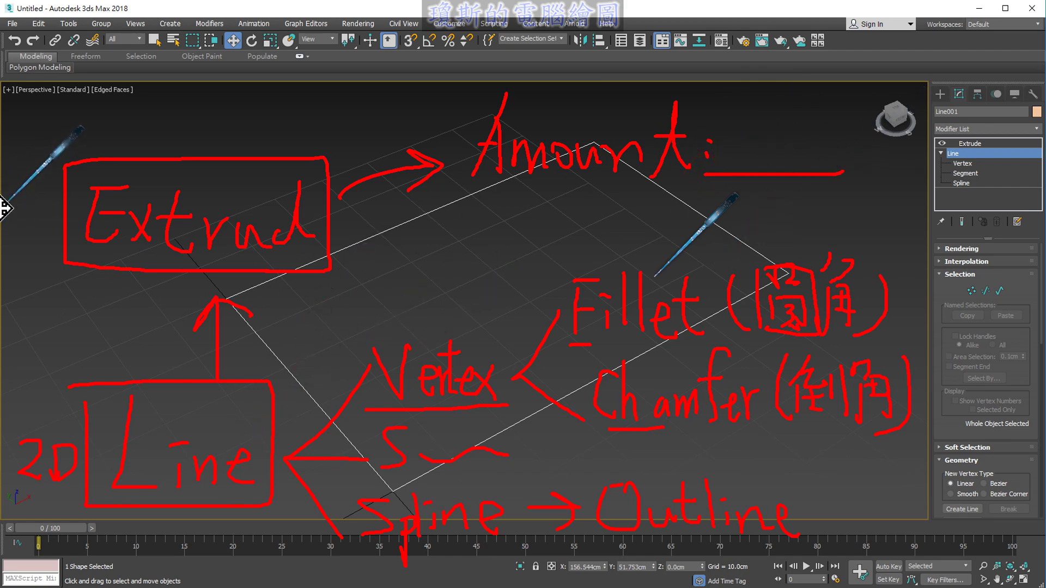
pyautogui.moveTo(15, 195)
pyautogui.mouseDown()
pyautogui.moveTo(16, 228)
pyautogui.moveTo(33, 224)
pyautogui.mouseUp()
pyautogui.moveTo(35, 199); pyautogui.dragTo(57, 213)
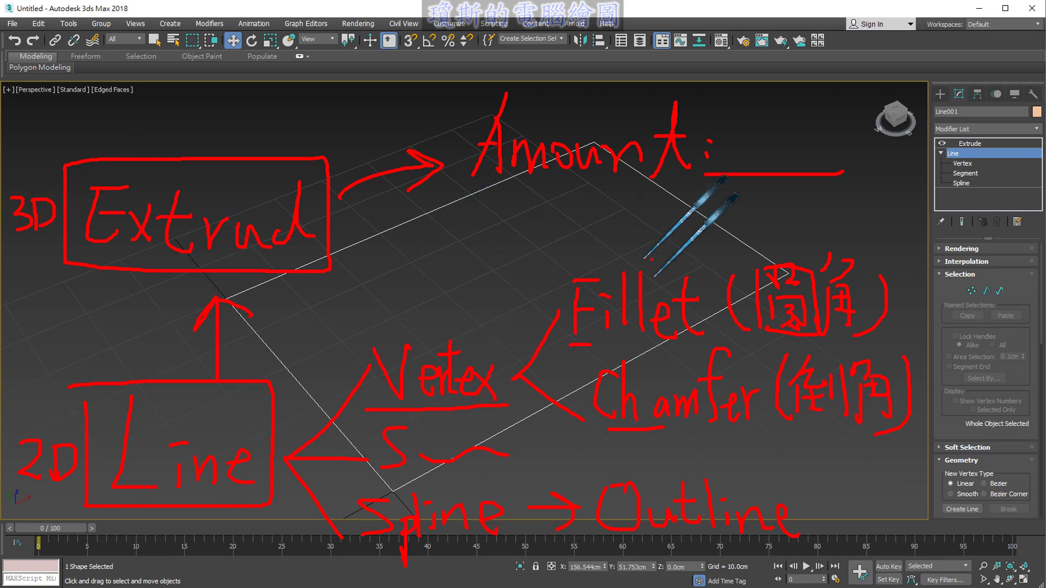
pyautogui.moveTo(952, 146)
pyautogui.mouseDown()
pyautogui.moveTo(954, 164)
pyautogui.moveTo(979, 172)
pyautogui.mouseUp()
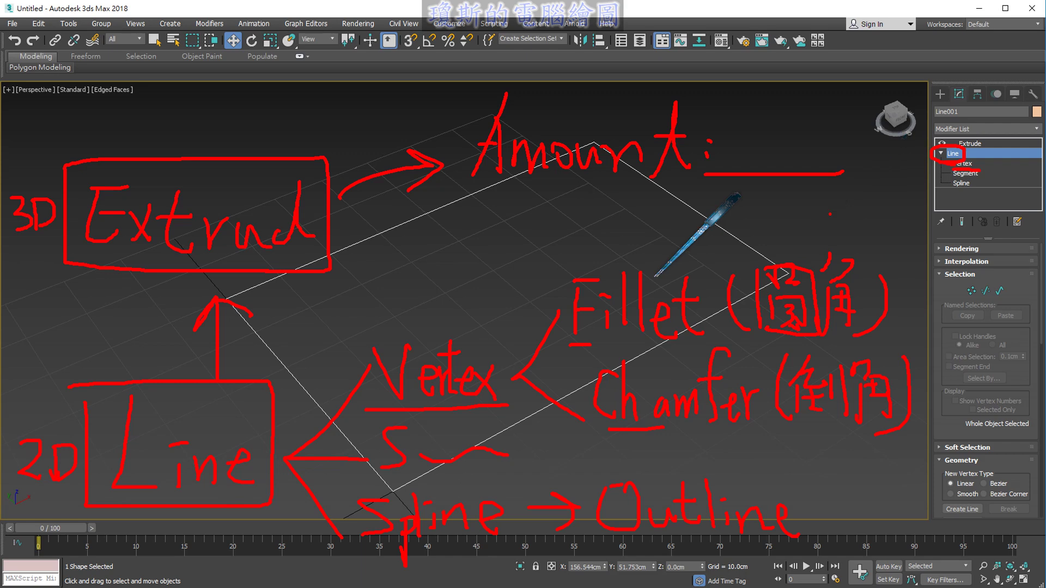
pyautogui.press('Escape')
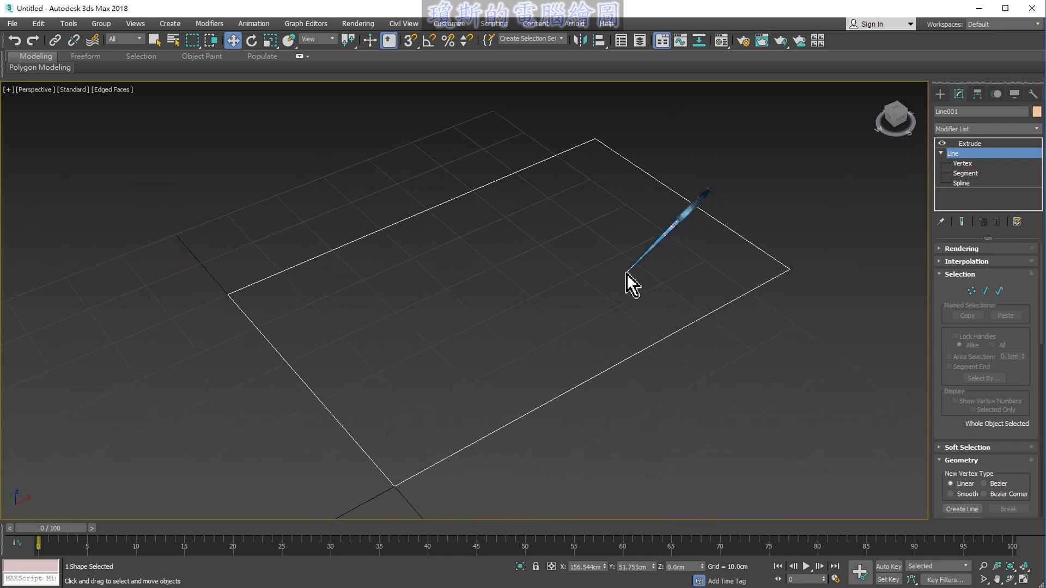
# - Maximize the Top viewport over the rectangle and reselect Extrude (Amount 10.0cm, 1 segment)
pyautogui.hotkey('alt', 'w')
pyautogui.rightClick(428, 245)
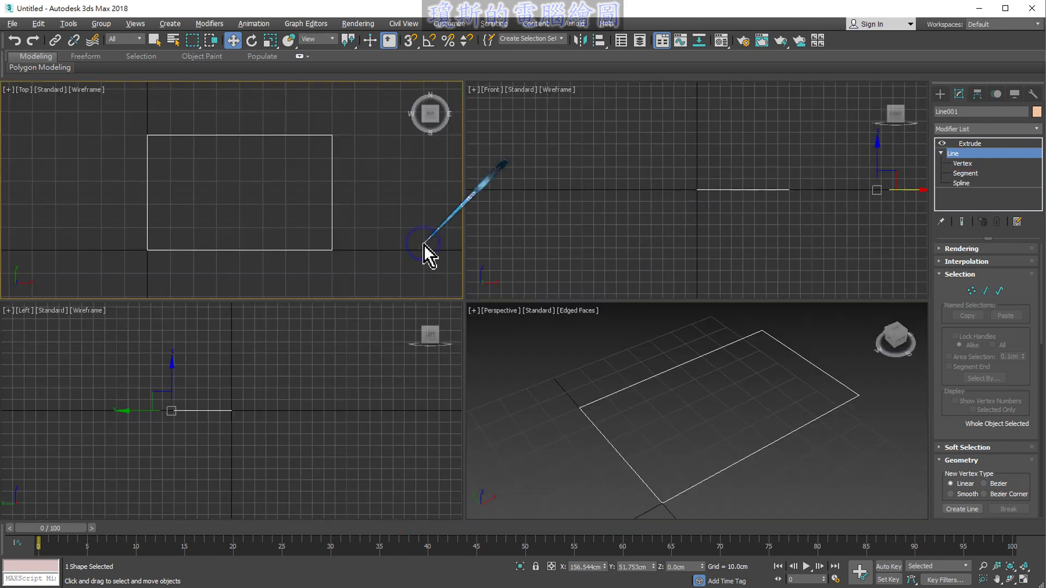
pyautogui.hotkey('alt', 'w')
pyautogui.moveTo(576, 276); pyautogui.dragTo(568, 281, button='middle')
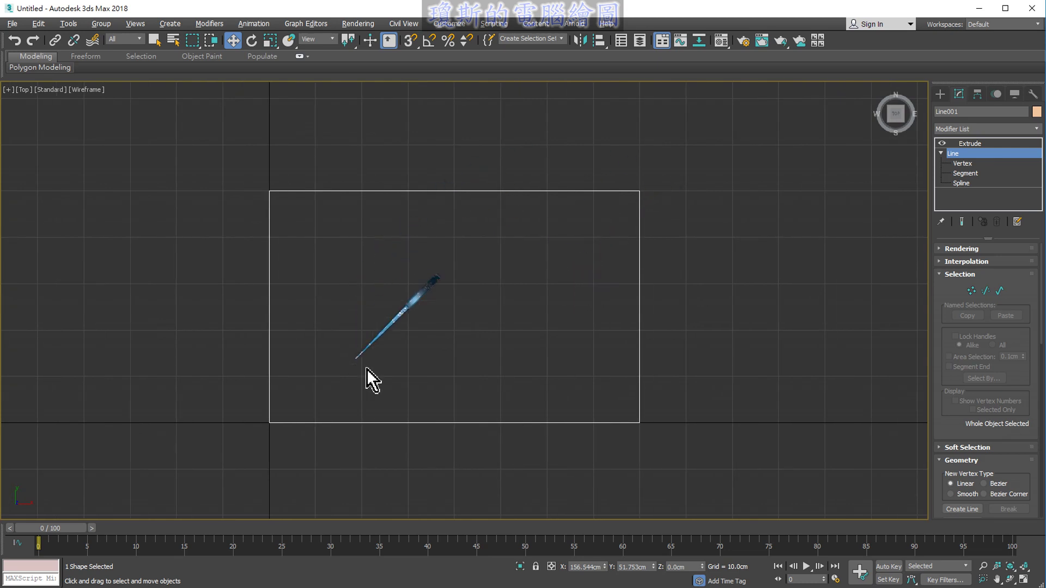
pyautogui.click(637, 219)
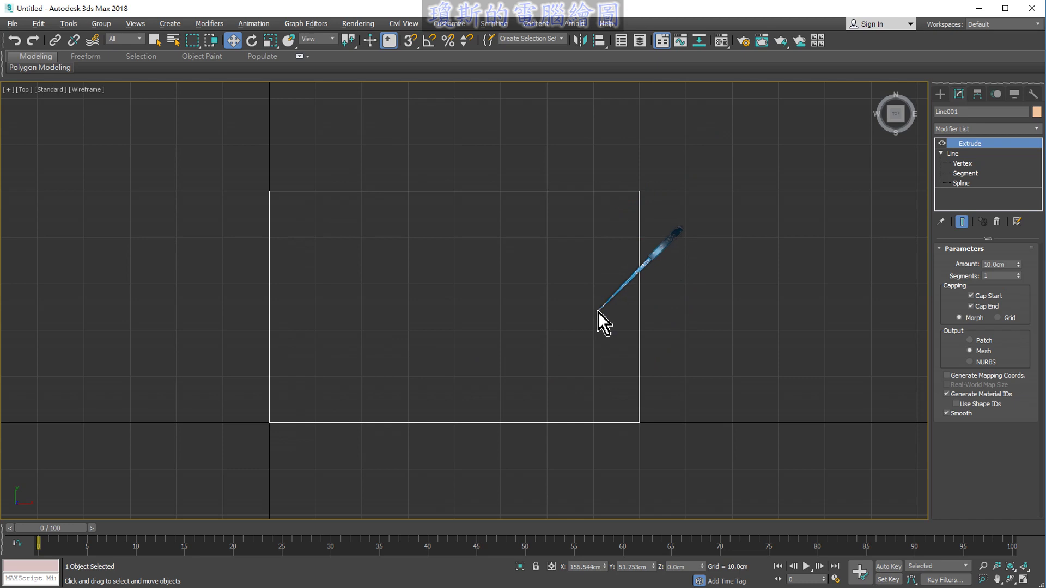
pyautogui.moveTo(577, 303); pyautogui.dragTo(497, 354, button='middle')
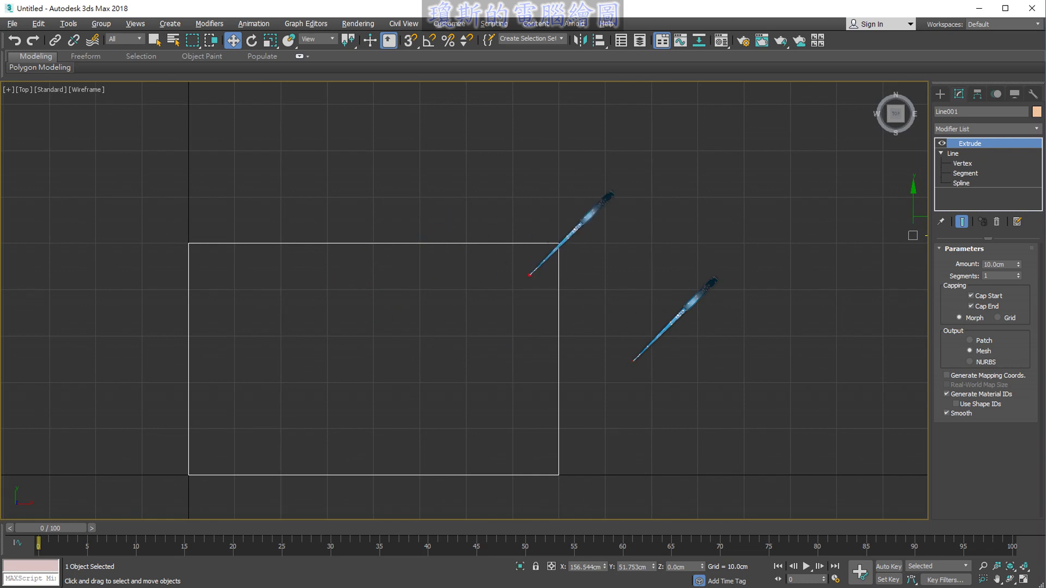
# - Annotate the rectangle's top-right corner with a sketch of a rounded fillet
pyautogui.click(557, 243)
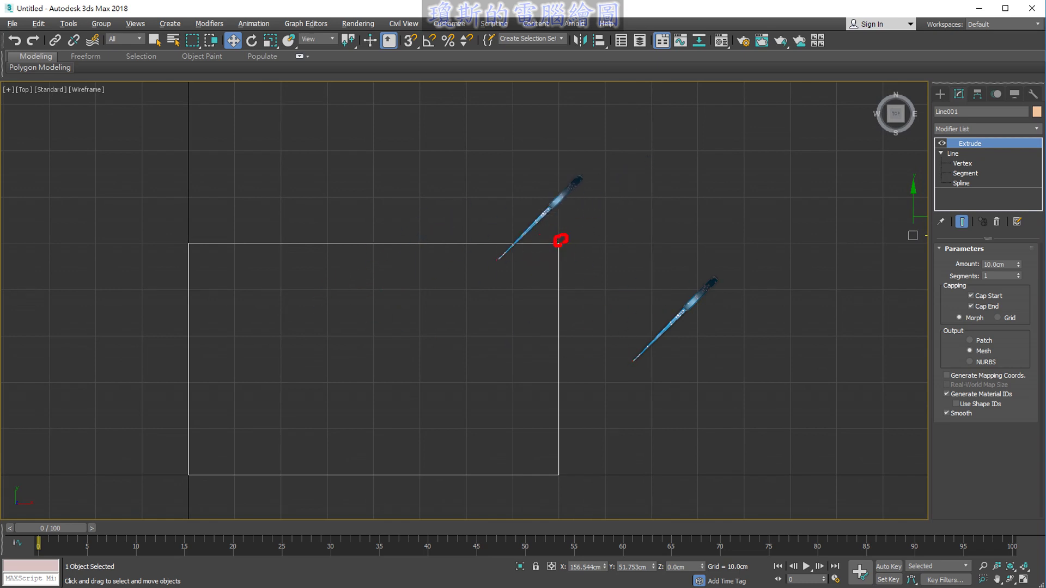
pyautogui.click(497, 245)
pyautogui.click(561, 298)
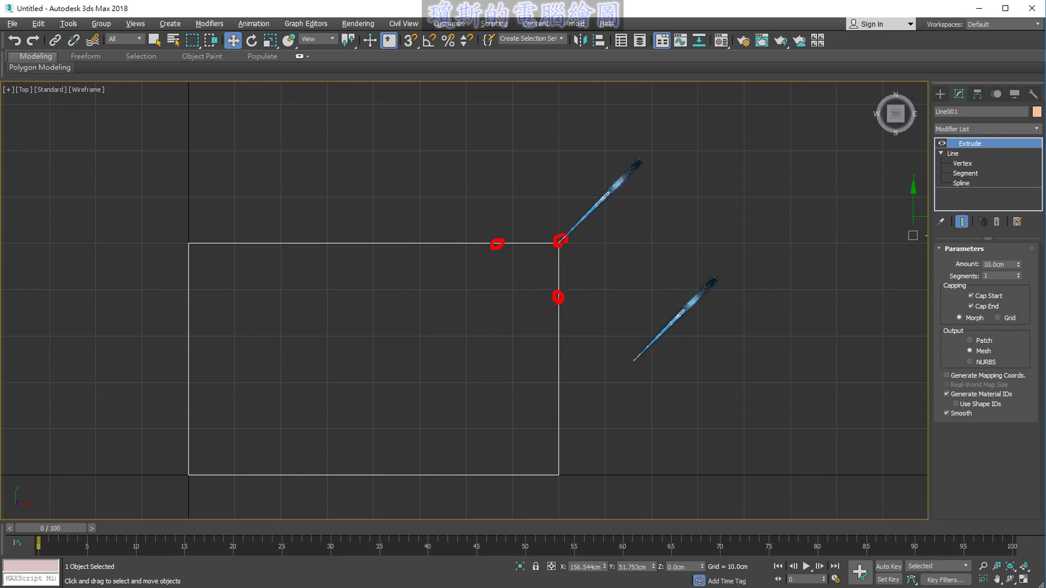
pyautogui.moveTo(563, 206); pyautogui.dragTo(592, 188)
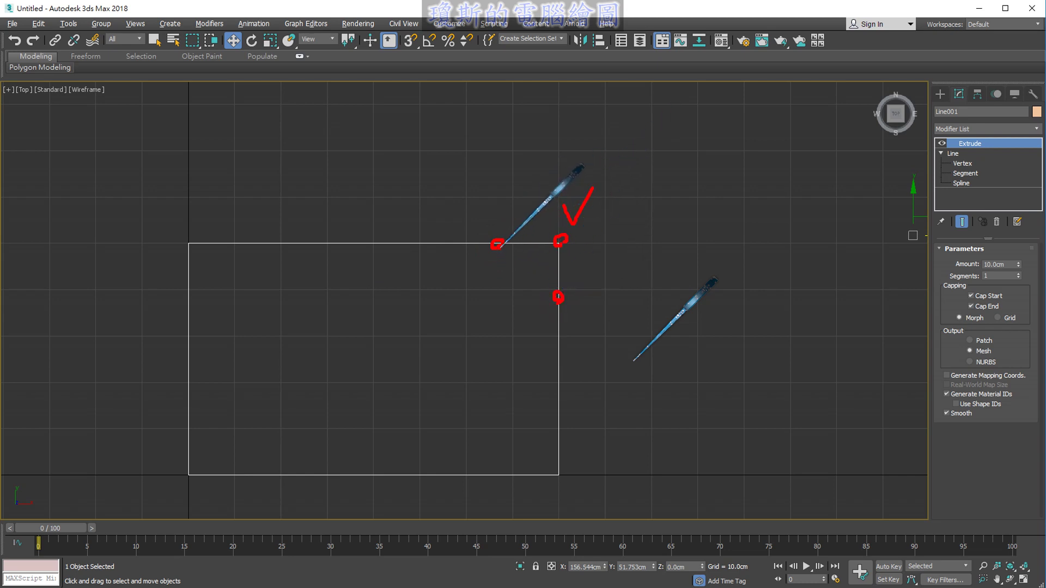
pyautogui.moveTo(507, 245); pyautogui.dragTo(558, 285)
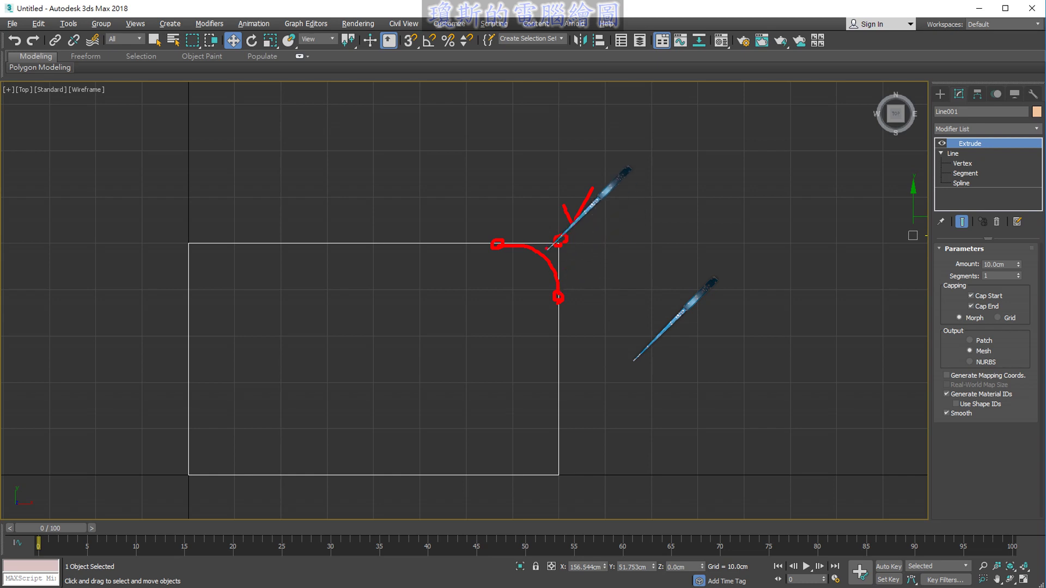
# - Label the corner fillet R5, sketch its circle and centre, then clear the annotations
pyautogui.moveTo(524, 239); pyautogui.dragTo(594, 148)
pyautogui.click(510, 212)
pyautogui.moveTo(510, 212); pyautogui.dragTo(540, 199)
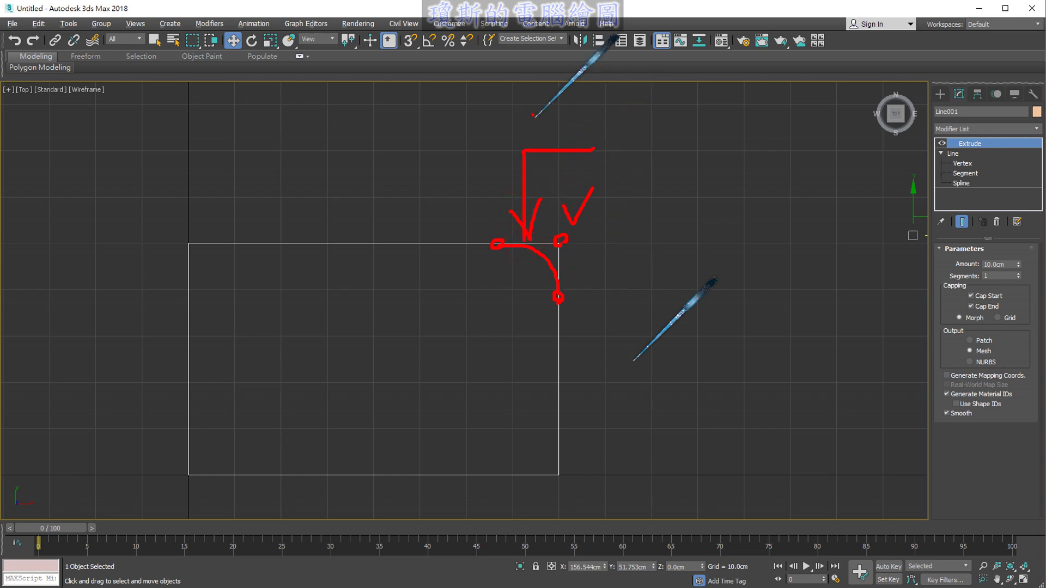
pyautogui.moveTo(524, 97)
pyautogui.mouseDown()
pyautogui.moveTo(525, 139)
pyautogui.moveTo(528, 117)
pyautogui.moveTo(539, 129)
pyautogui.mouseUp()
pyautogui.moveTo(564, 101)
pyautogui.mouseDown()
pyautogui.moveTo(551, 123)
pyautogui.moveTo(584, 97)
pyautogui.mouseUp()
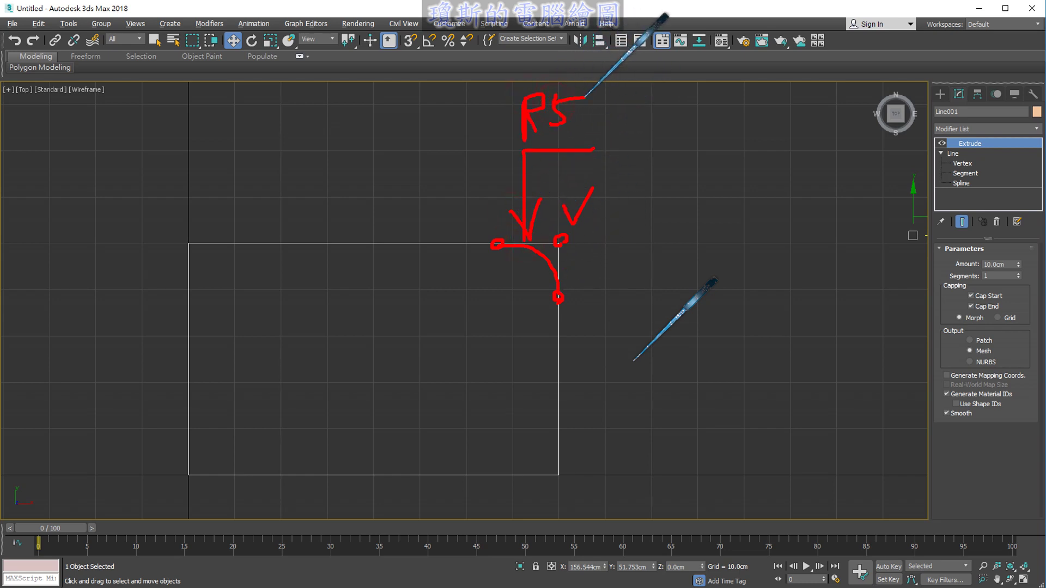
pyautogui.moveTo(490, 242)
pyautogui.mouseDown()
pyautogui.moveTo(448, 276)
pyautogui.moveTo(458, 326)
pyautogui.moveTo(525, 341)
pyautogui.moveTo(553, 305)
pyautogui.mouseUp()
pyautogui.moveTo(492, 294)
pyautogui.mouseDown()
pyautogui.moveTo(509, 293)
pyautogui.moveTo(499, 305)
pyautogui.mouseUp()
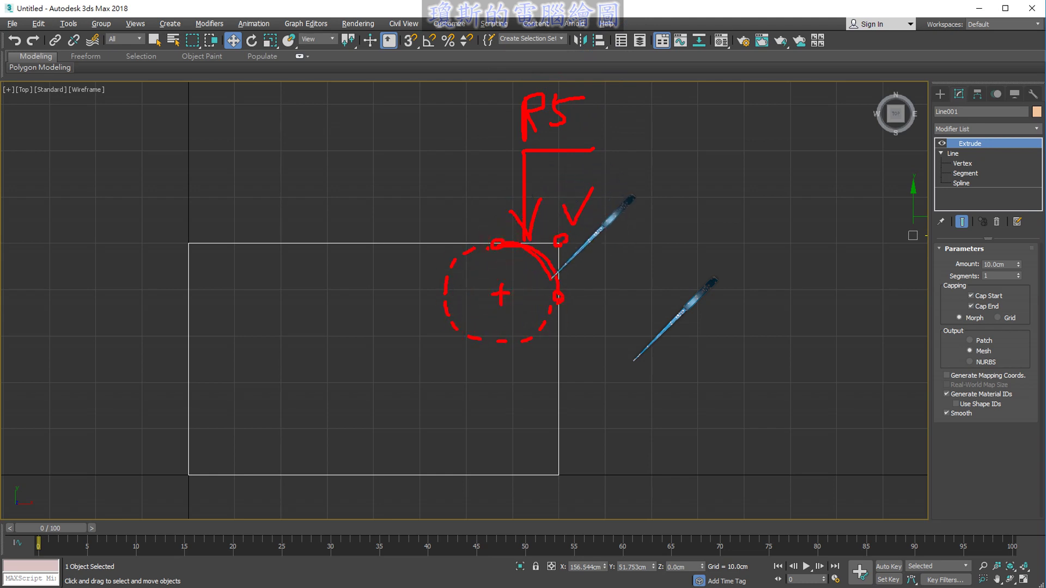
pyautogui.moveTo(501, 243); pyautogui.dragTo(557, 296)
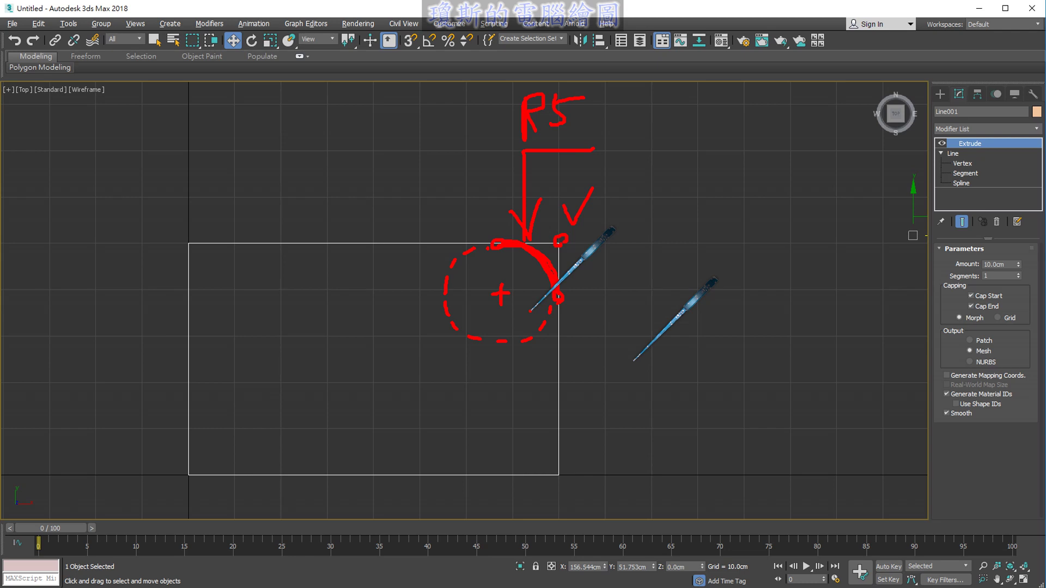
pyautogui.press('Escape')
# - Reselect Line001, recentre the Top view, and view the 10.0cm extruded block in maximized Perspective
pyautogui.click(636, 318)
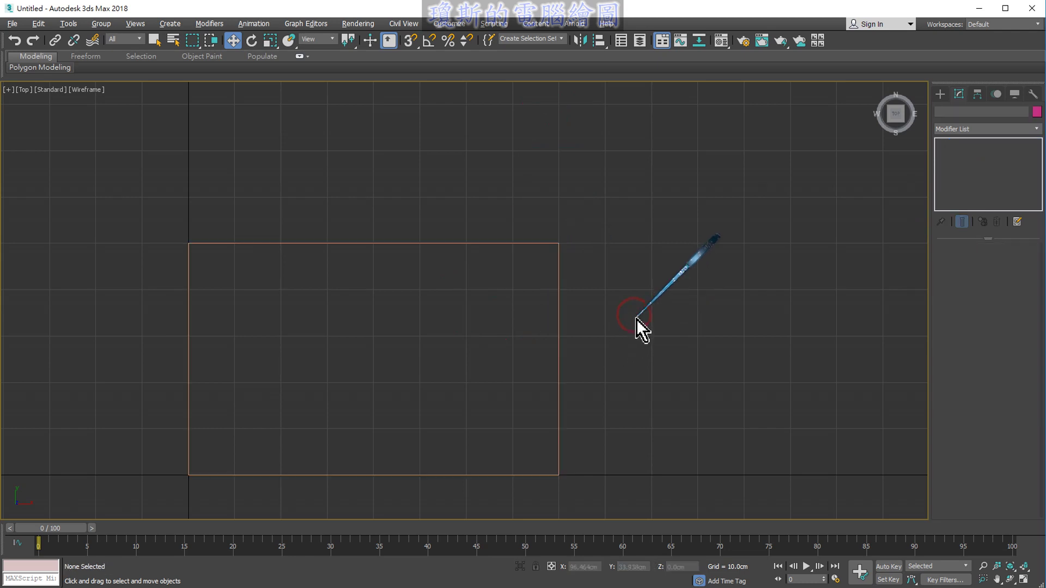
pyautogui.scroll(-2, 637, 318)
pyautogui.click(580, 304)
pyautogui.moveTo(645, 324); pyautogui.dragTo(550, 289, button='middle')
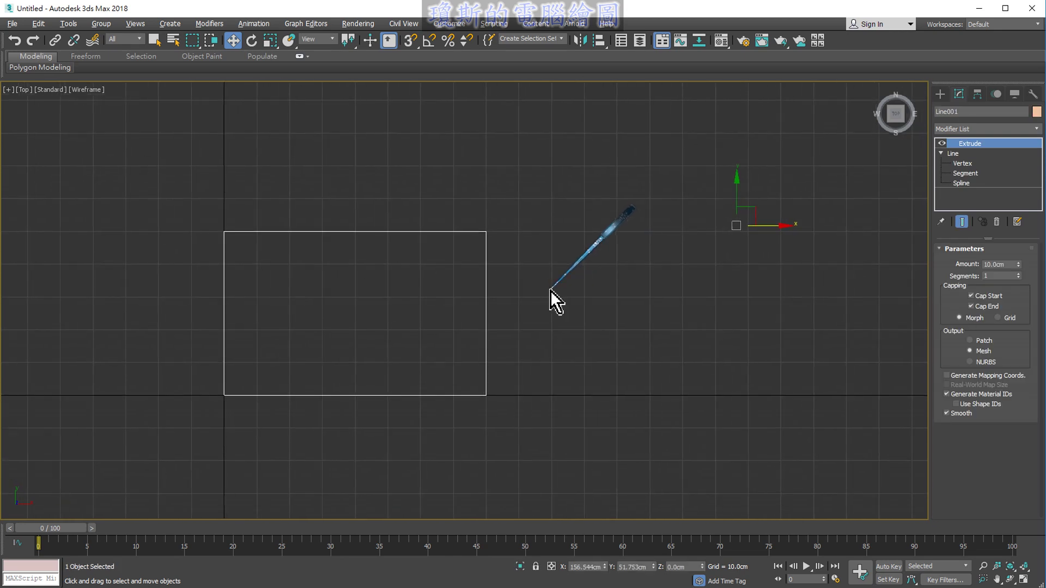
pyautogui.scroll(-2, 550, 290)
pyautogui.moveTo(578, 299)
pyautogui.mouseDown(button='middle')
pyautogui.moveTo(457, 294)
pyautogui.moveTo(497, 292)
pyautogui.mouseUp(button='middle')
pyautogui.scroll(2, 454, 297)
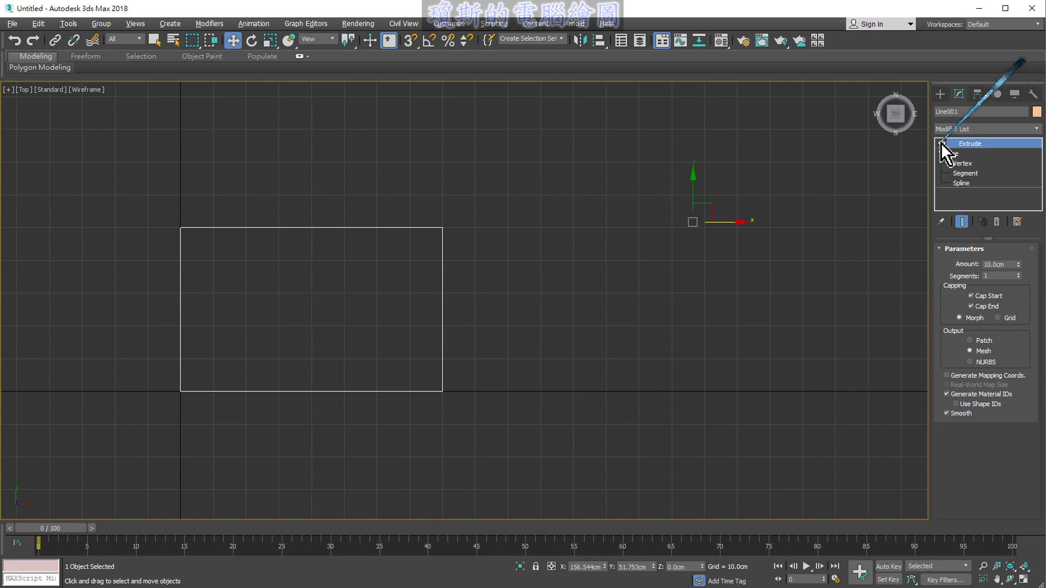
pyautogui.hotkey('alt', 'w')
pyautogui.hotkey('alt', 'w')
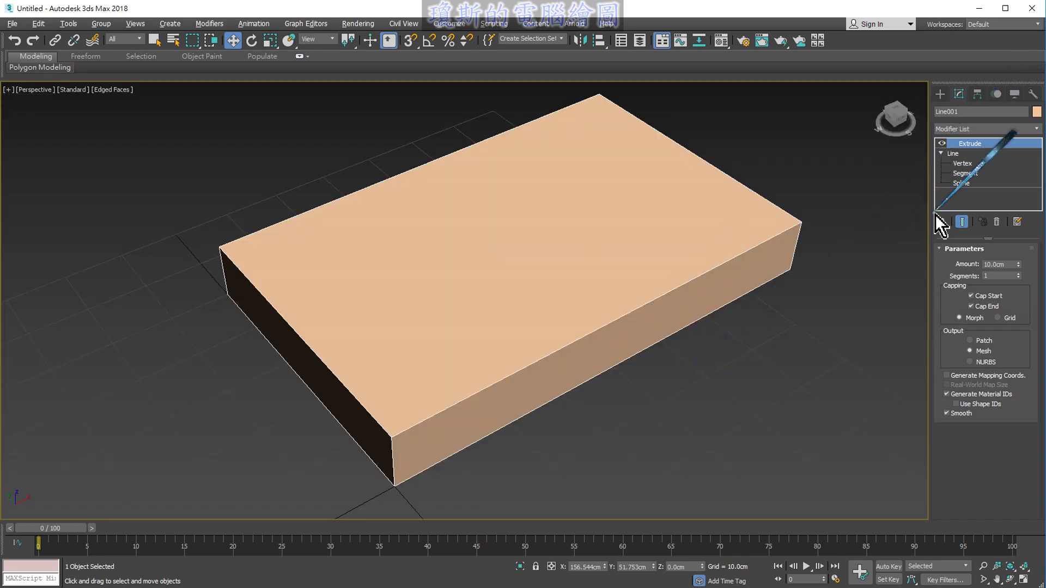
# - Hide the Extrude effect and edit the Line at Vertex sub-object level
pyautogui.click(942, 144)
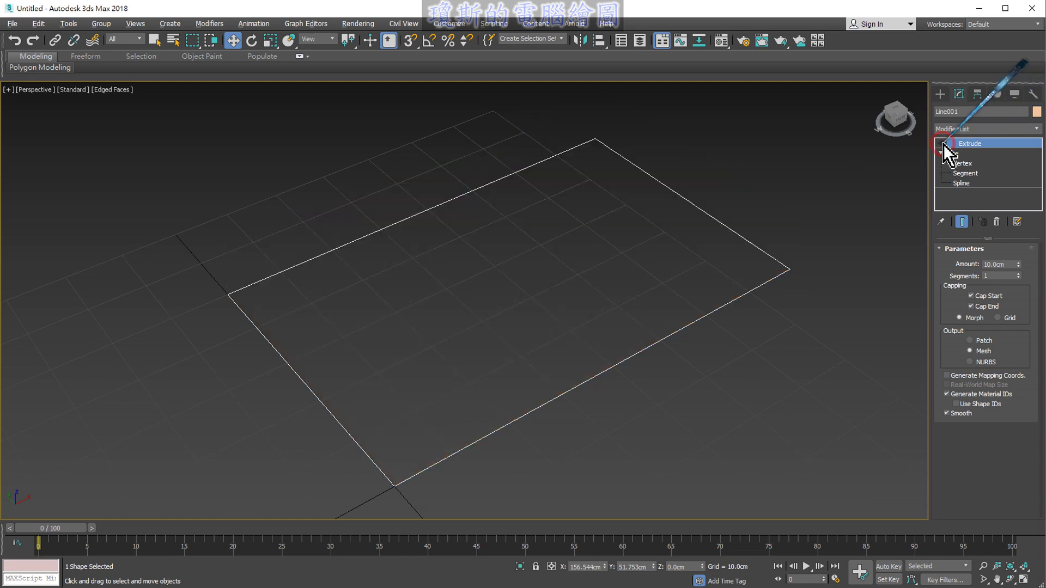
pyautogui.click(957, 154)
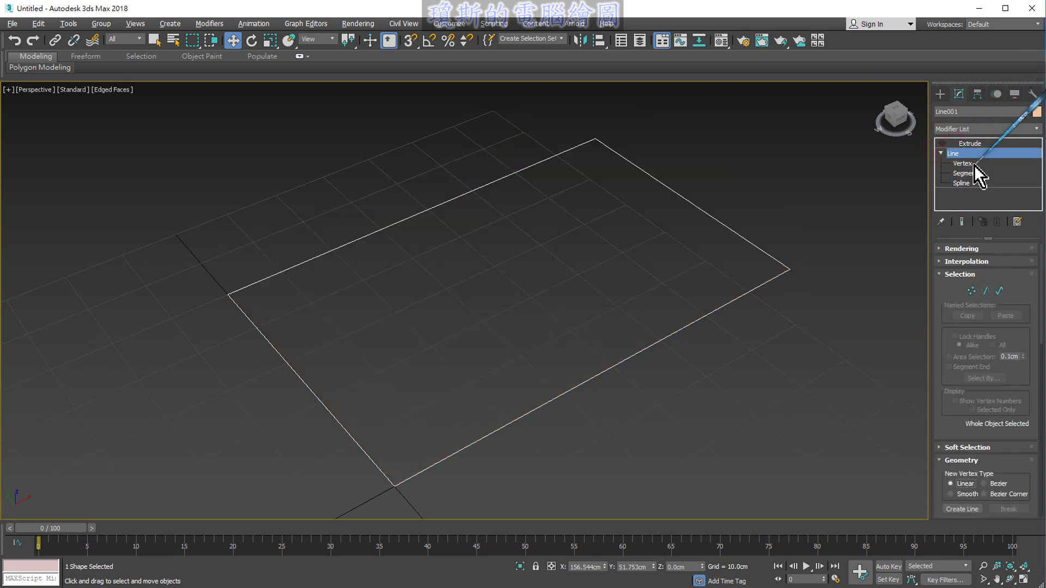
pyautogui.click(963, 163)
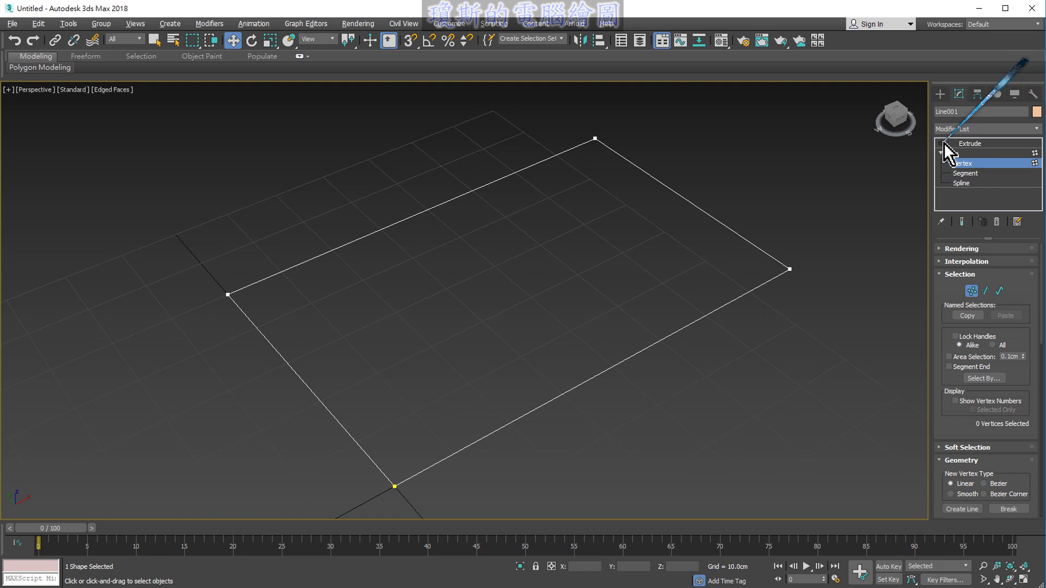
pyautogui.click(952, 154)
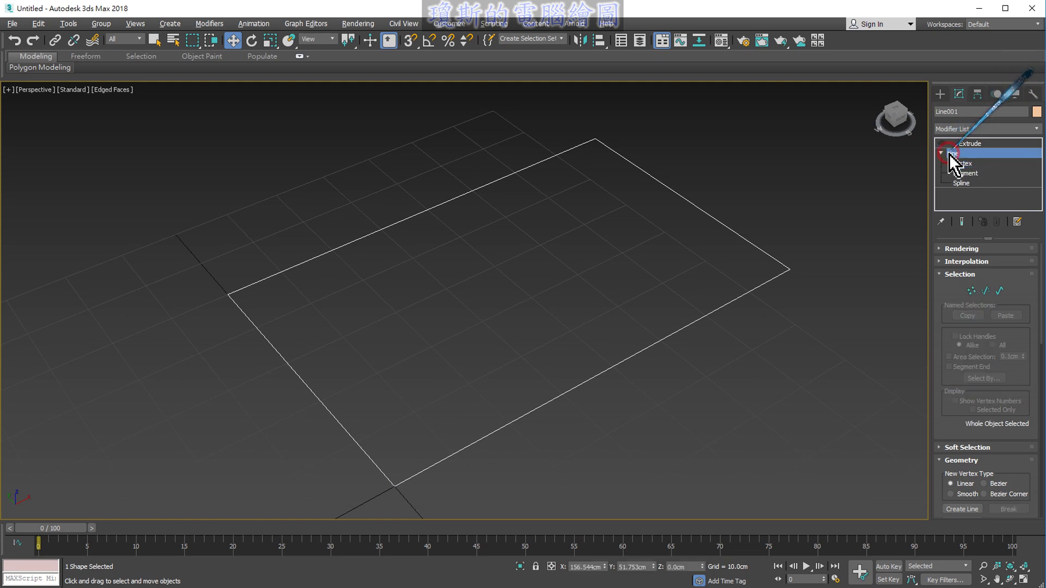
pyautogui.click(963, 163)
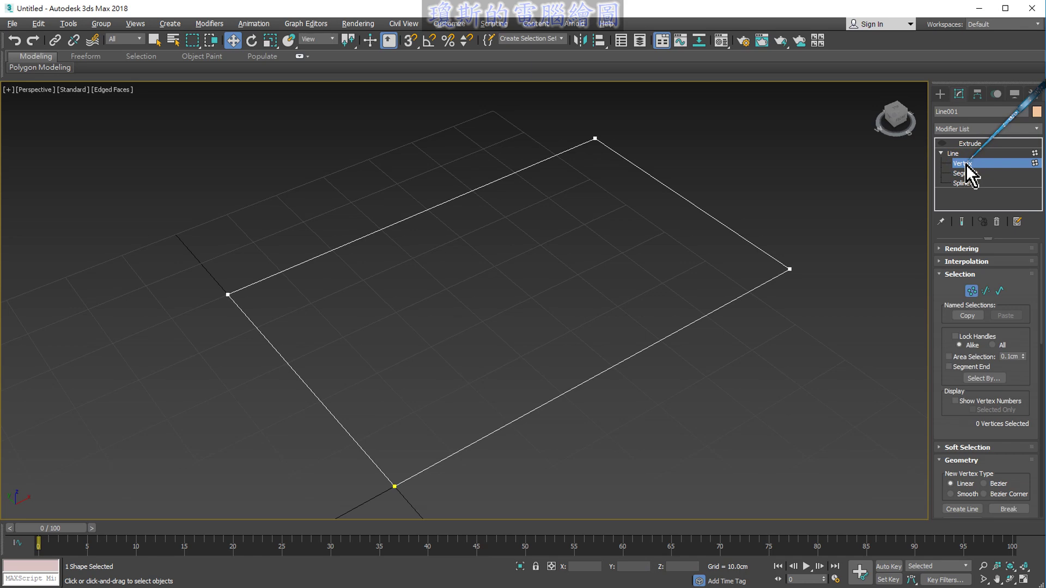
# - Maximize the Top view and region-select the rectangle's top-right corner vertex (Vert 3)
pyautogui.hotkey('alt', 'w')
pyautogui.hotkey('alt', 'w')
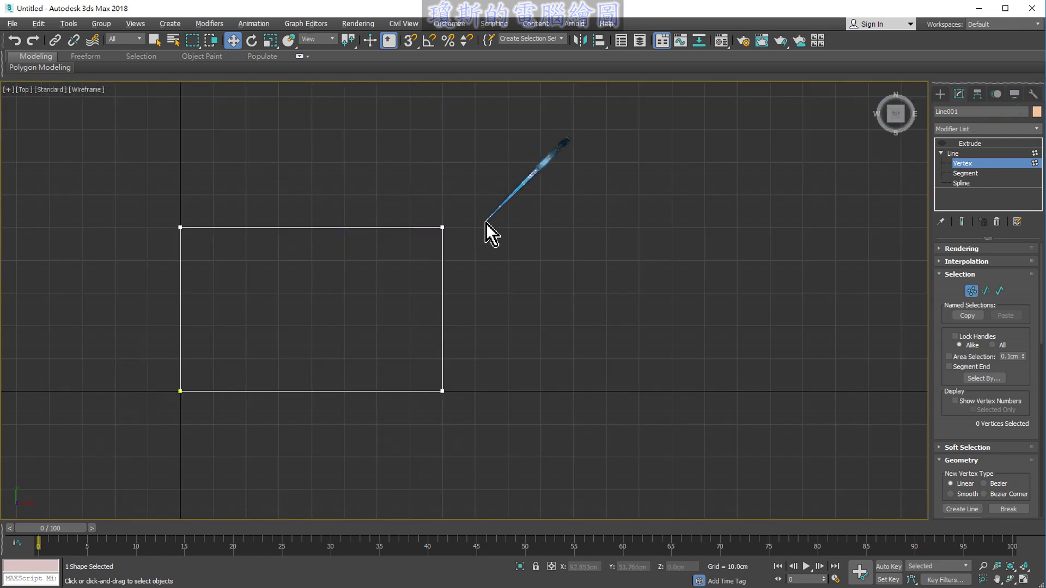
pyautogui.moveTo(485, 234); pyautogui.dragTo(649, 252, button='middle')
pyautogui.scroll(2, 572, 280)
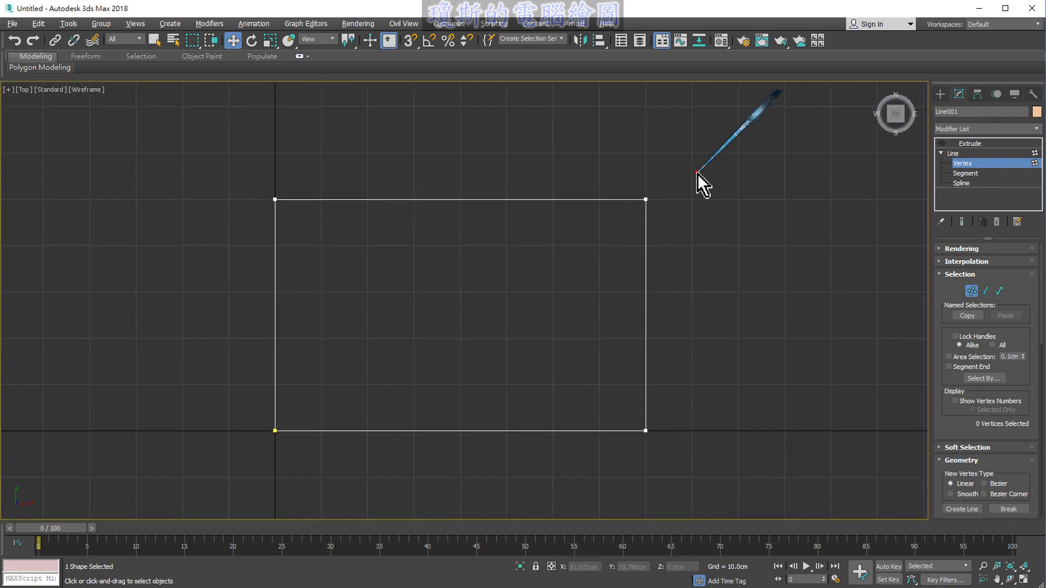
pyautogui.moveTo(696, 173); pyautogui.dragTo(608, 241)
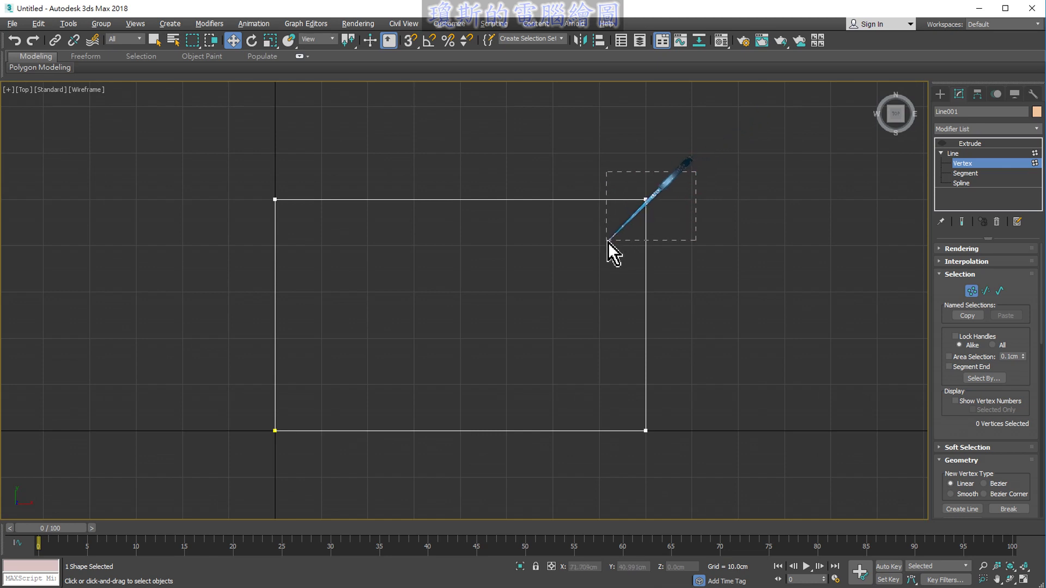
pyautogui.moveTo(608, 242); pyautogui.dragTo(607, 242)
# - Keep corner Vert 3 selected and pan the Modify panel up to the Geometry rollout
pyautogui.moveTo(654, 264); pyautogui.dragTo(645, 280, button='middle')
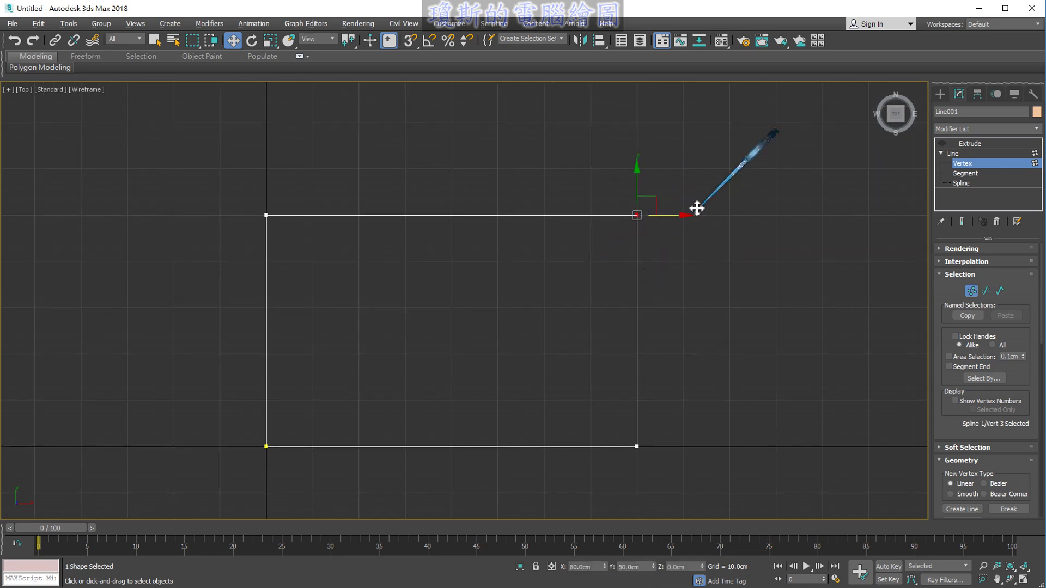
pyautogui.moveTo(606, 252); pyautogui.dragTo(610, 285)
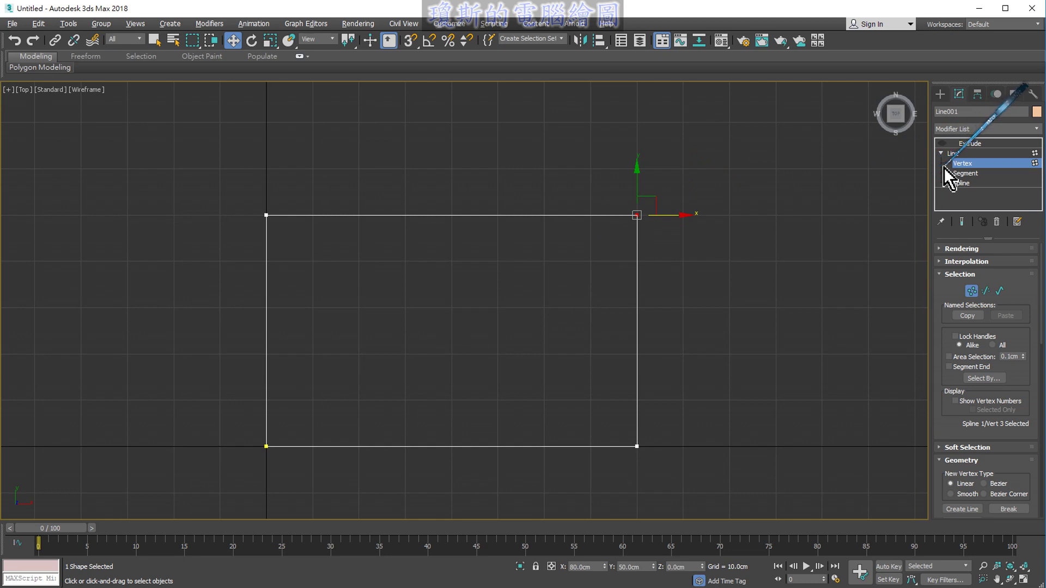
pyautogui.moveTo(945, 164)
pyautogui.mouseDown()
pyautogui.moveTo(876, 247)
pyautogui.moveTo(893, 215)
pyautogui.mouseUp()
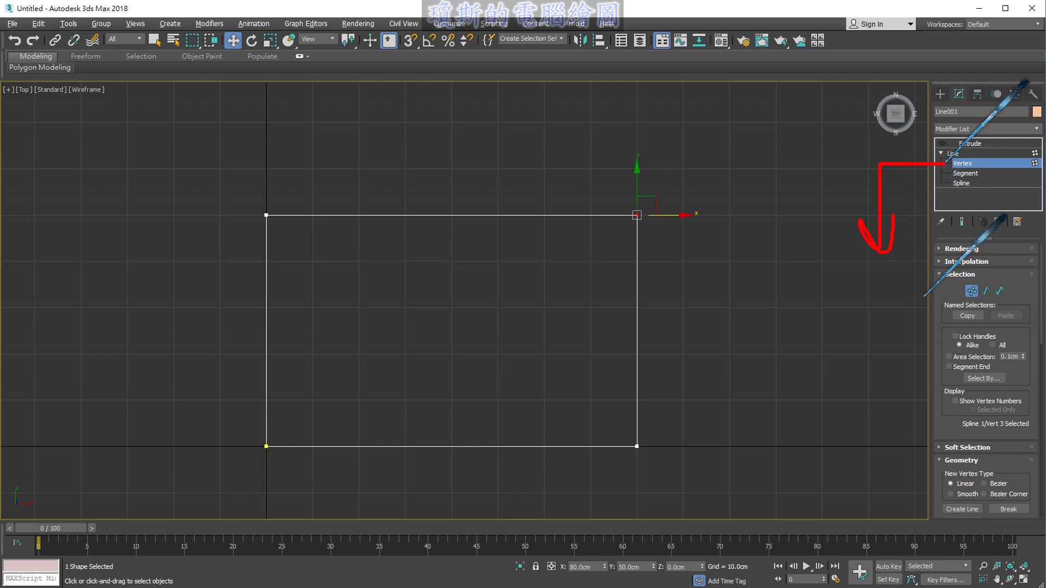
pyautogui.moveTo(969, 451)
pyautogui.mouseDown()
pyautogui.moveTo(926, 458)
pyautogui.moveTo(893, 536)
pyautogui.mouseUp()
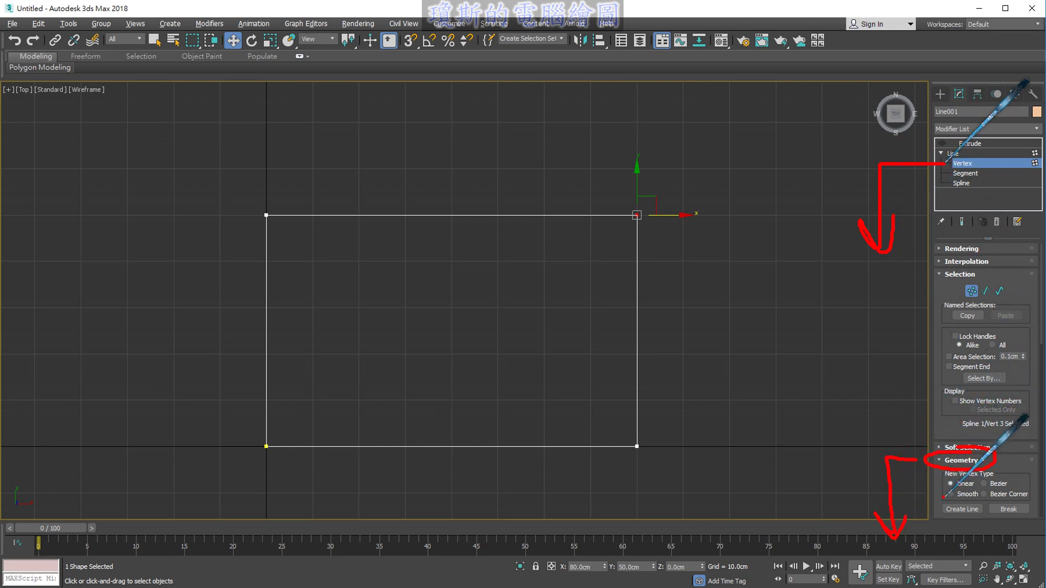
pyautogui.press('Escape')
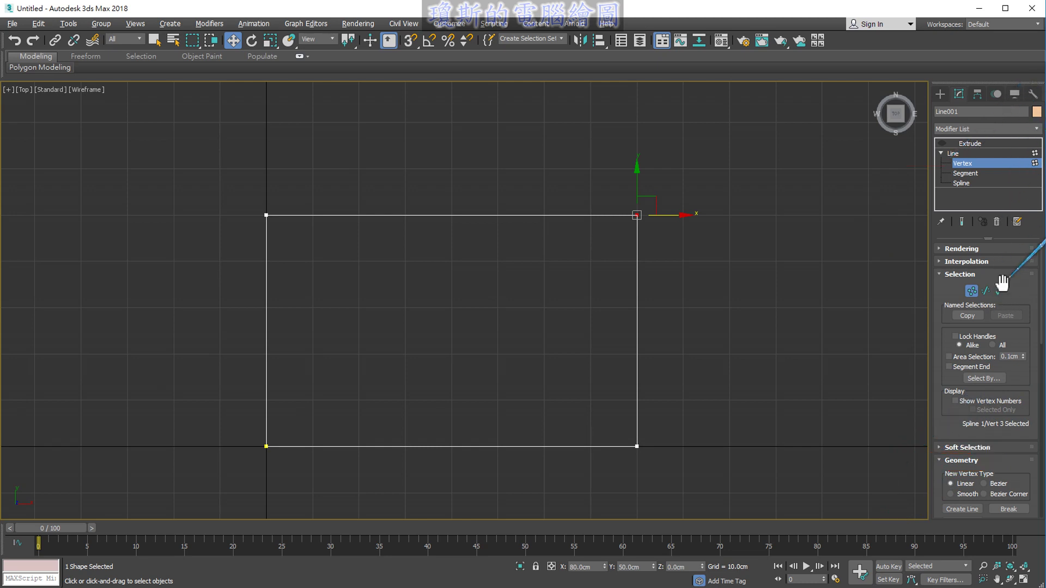
pyautogui.moveTo(940, 474); pyautogui.dragTo(931, 252)
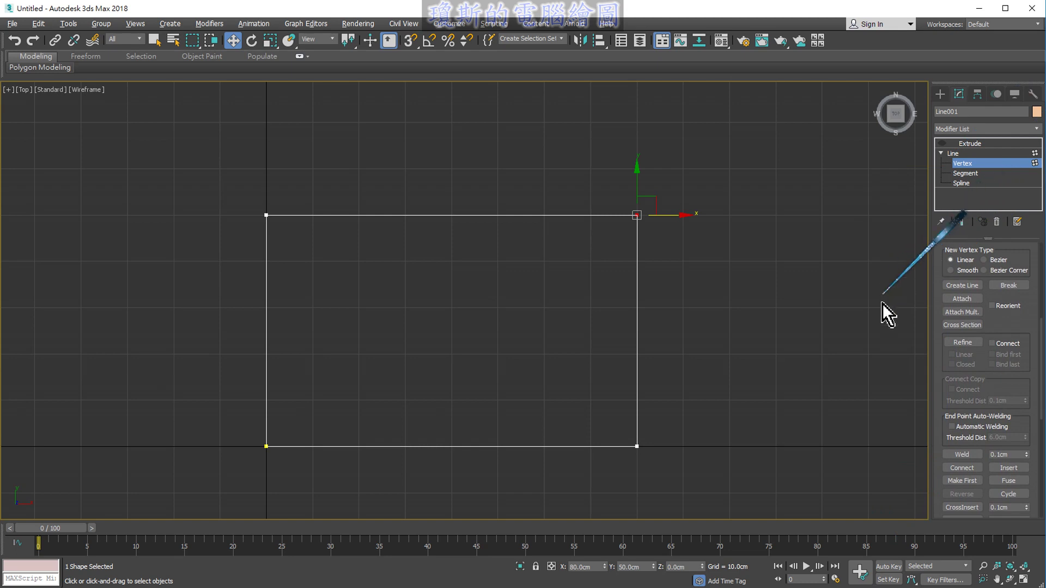
# - Scroll to the Fillet and Chamfer spinners, both at 0.0cm, and circle them with notes
pyautogui.moveTo(941, 373); pyautogui.dragTo(940, 313)
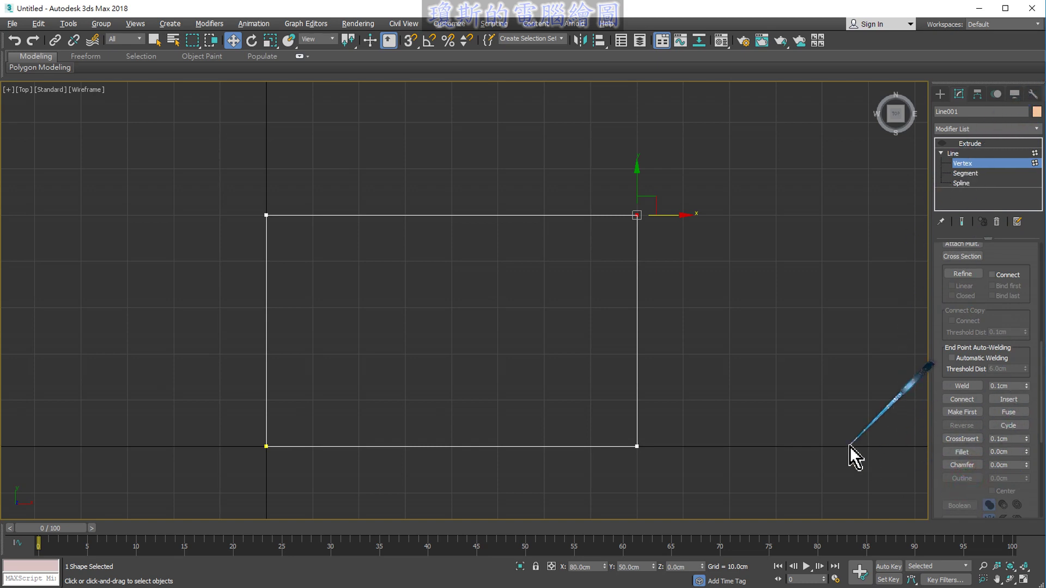
pyautogui.moveTo(938, 442); pyautogui.dragTo(975, 473)
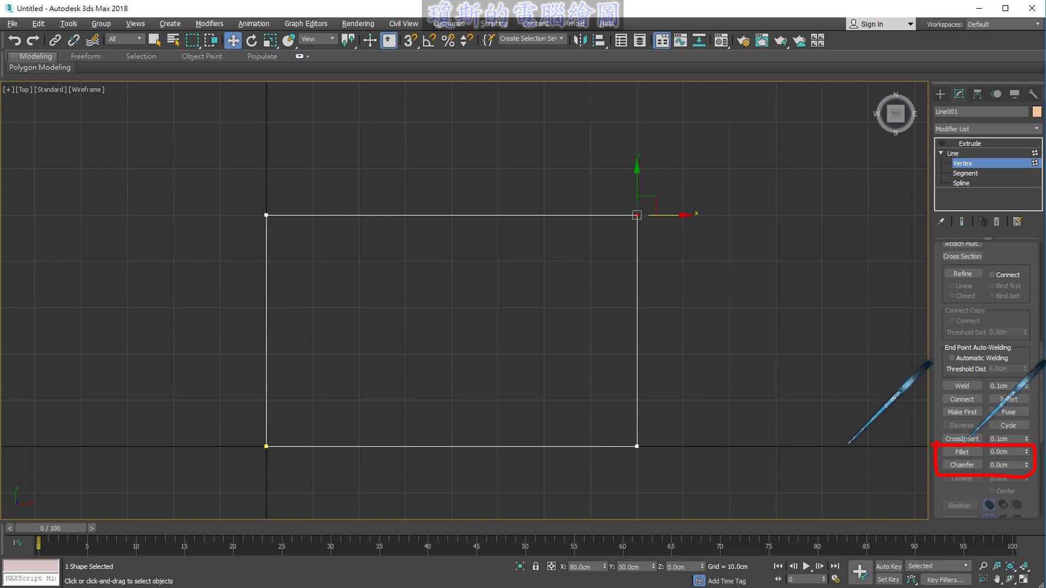
pyautogui.moveTo(964, 439); pyautogui.dragTo(935, 454)
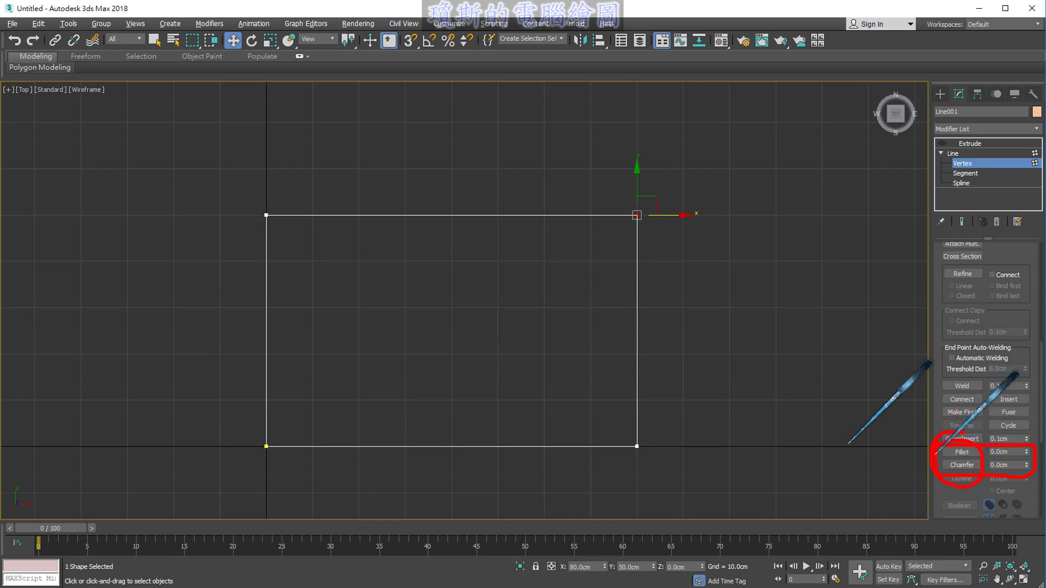
pyautogui.moveTo(925, 457)
pyautogui.mouseDown()
pyautogui.moveTo(871, 451)
pyautogui.moveTo(926, 458)
pyautogui.mouseUp()
pyautogui.moveTo(795, 351); pyautogui.dragTo(776, 447)
pyautogui.moveTo(776, 403)
pyautogui.mouseDown()
pyautogui.moveTo(811, 452)
pyautogui.moveTo(806, 444)
pyautogui.mouseUp()
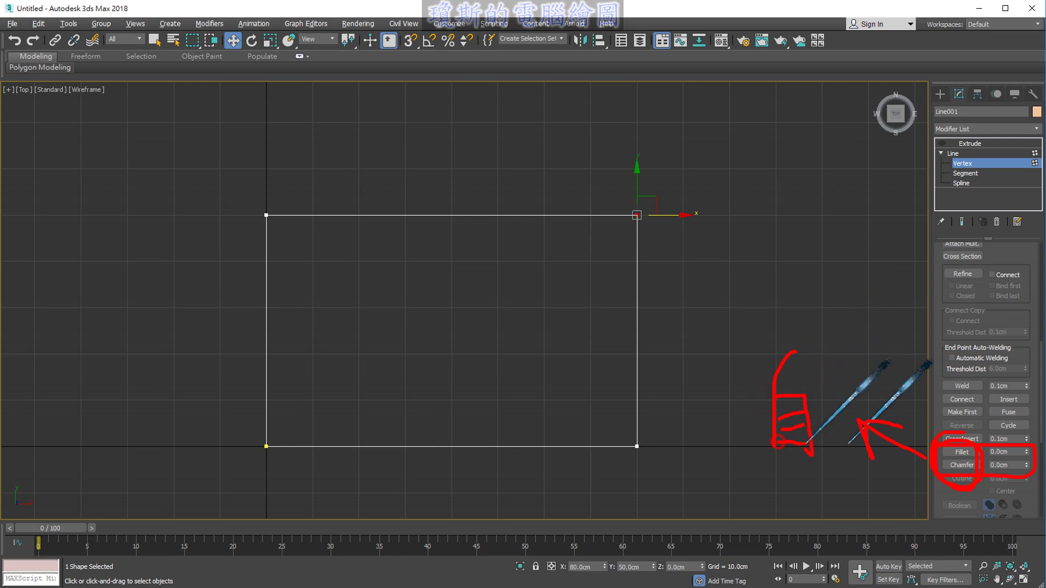
pyautogui.moveTo(822, 406); pyautogui.dragTo(855, 453)
pyautogui.moveTo(840, 384); pyautogui.dragTo(833, 462)
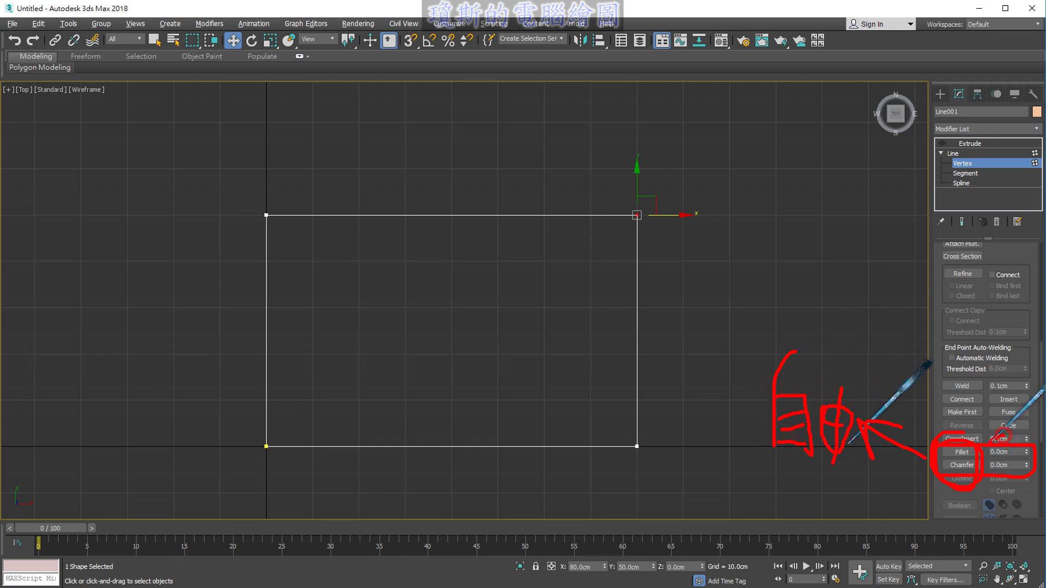
pyautogui.moveTo(1000, 437); pyautogui.dragTo(1033, 471)
# - Draw an arrow to the panel labelled '面板' with further handwritten notes
pyautogui.moveTo(926, 456); pyautogui.dragTo(855, 303)
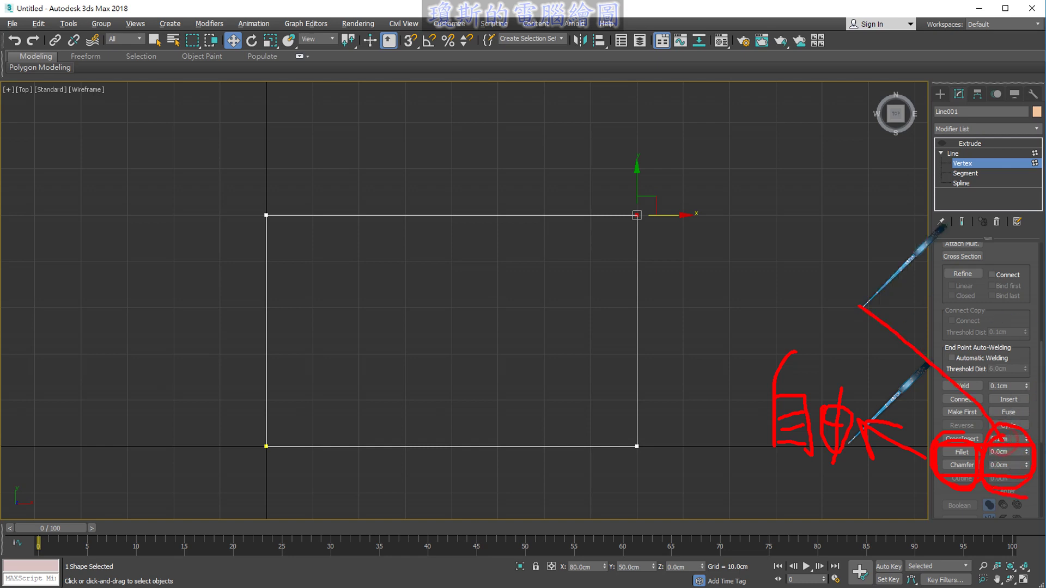
pyautogui.moveTo(862, 347); pyautogui.dragTo(906, 305)
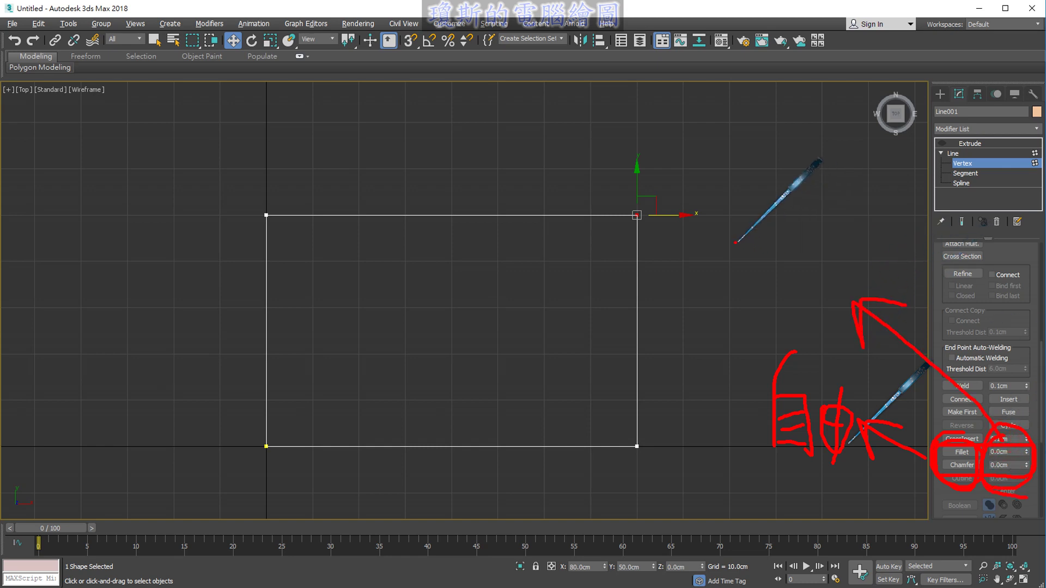
pyautogui.moveTo(725, 238)
pyautogui.mouseDown()
pyautogui.moveTo(727, 290)
pyautogui.moveTo(775, 292)
pyautogui.moveTo(746, 269)
pyautogui.moveTo(760, 267)
pyautogui.moveTo(776, 290)
pyautogui.moveTo(818, 256)
pyautogui.mouseUp()
pyautogui.moveTo(797, 230)
pyautogui.mouseDown()
pyautogui.moveTo(801, 296)
pyautogui.moveTo(788, 279)
pyautogui.mouseUp()
pyautogui.moveTo(804, 266)
pyautogui.mouseDown()
pyautogui.moveTo(812, 273)
pyautogui.moveTo(846, 242)
pyautogui.mouseUp()
pyautogui.moveTo(834, 243)
pyautogui.mouseDown()
pyautogui.moveTo(821, 294)
pyautogui.moveTo(857, 288)
pyautogui.mouseUp()
pyautogui.moveTo(743, 309); pyautogui.dragTo(846, 306)
pyautogui.moveTo(750, 481); pyautogui.dragTo(825, 482)
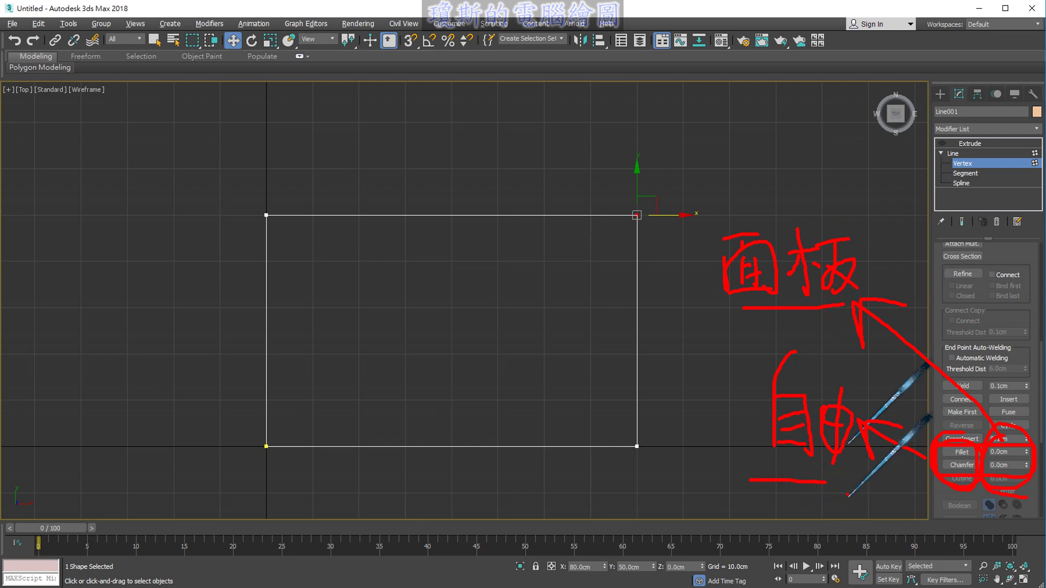
pyautogui.moveTo(866, 234); pyautogui.dragTo(907, 201)
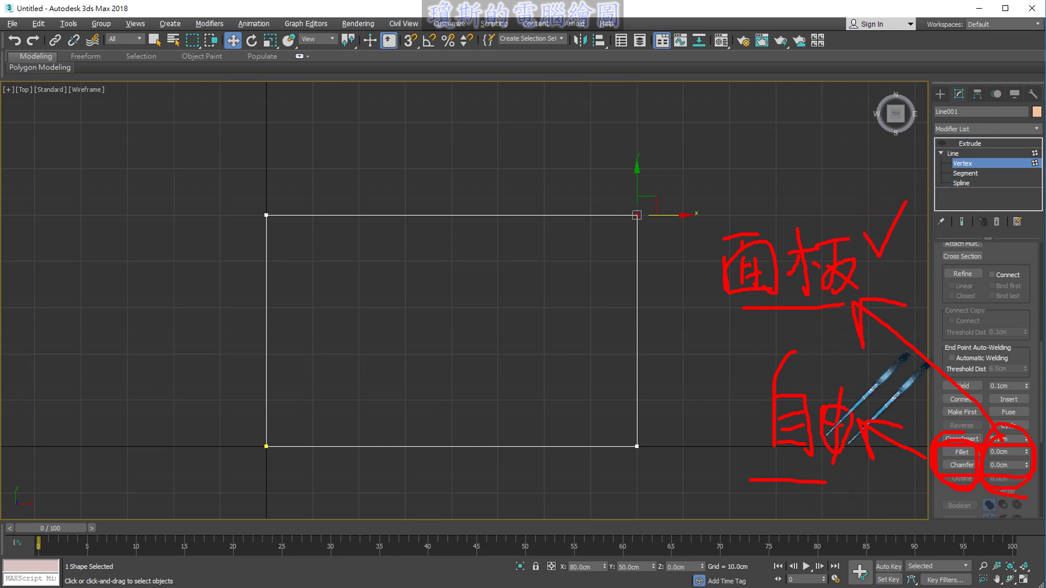
pyautogui.press('Escape')
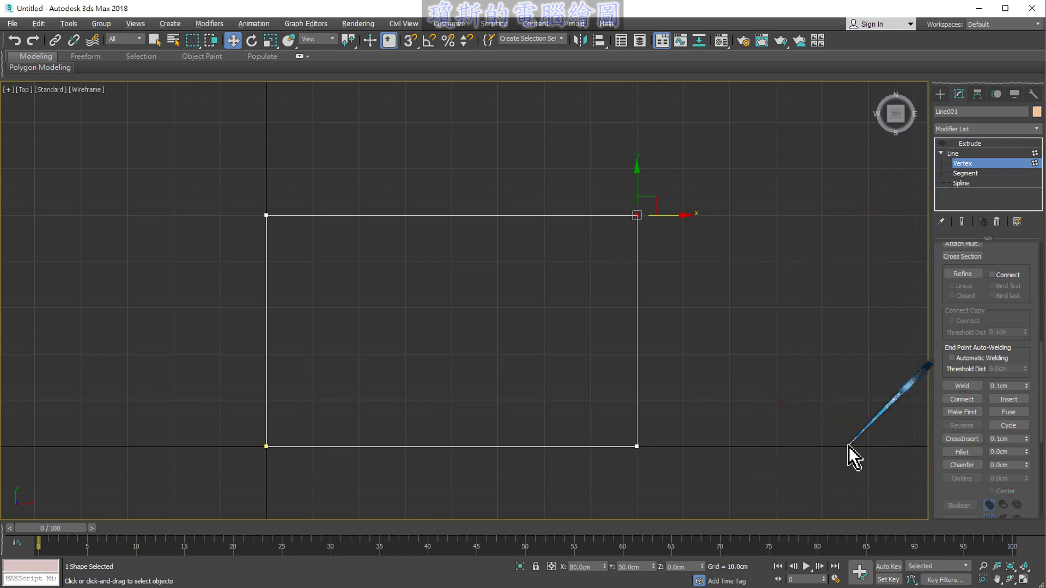
pyautogui.moveTo(722, 166); pyautogui.dragTo(661, 215)
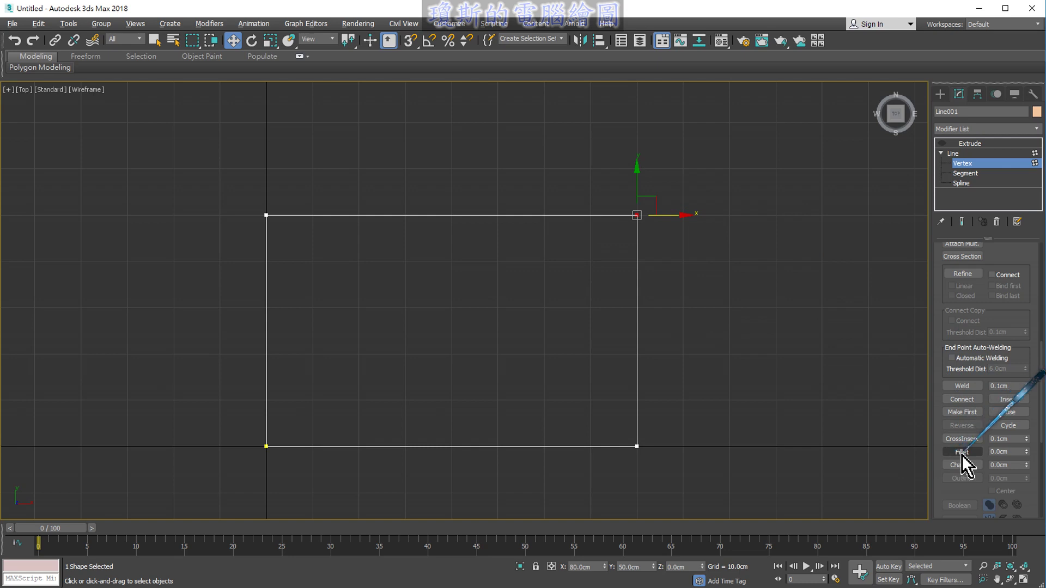
pyautogui.doubleClick(995, 452)
pyautogui.write('5')
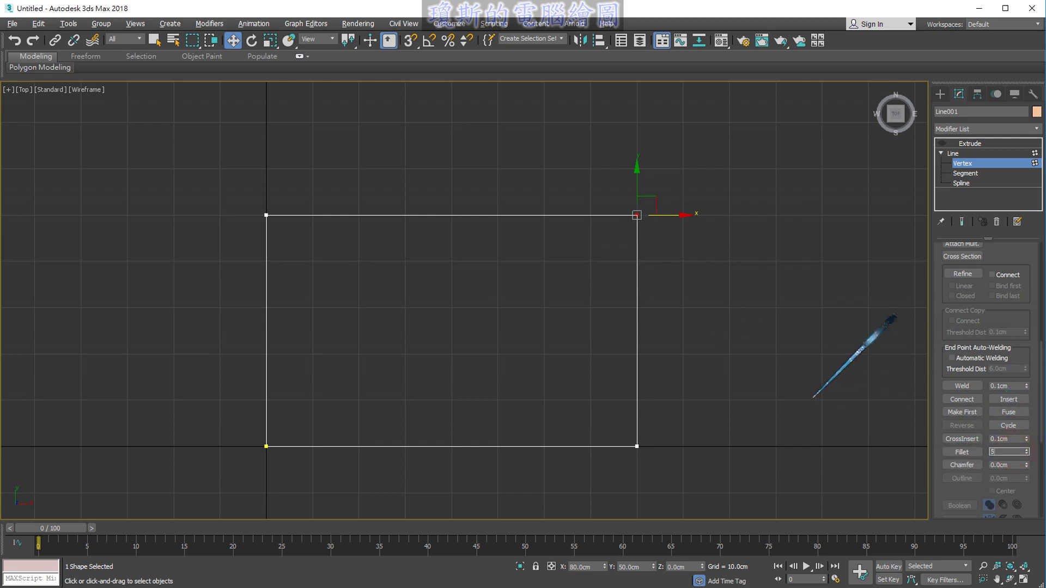
pyautogui.press('Return')
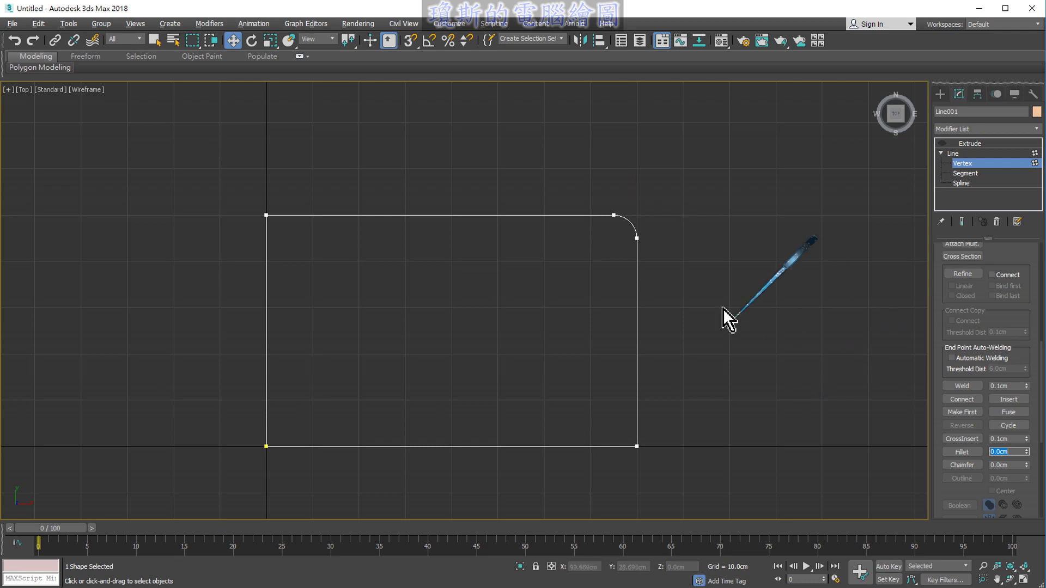
pyautogui.click(15, 41)
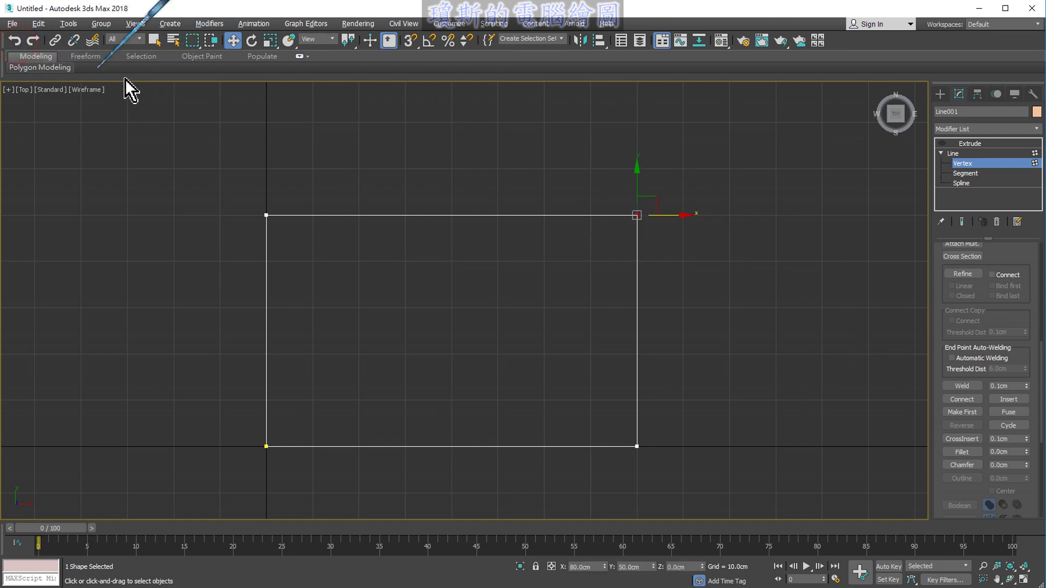
pyautogui.doubleClick(1012, 452)
pyautogui.write('10')
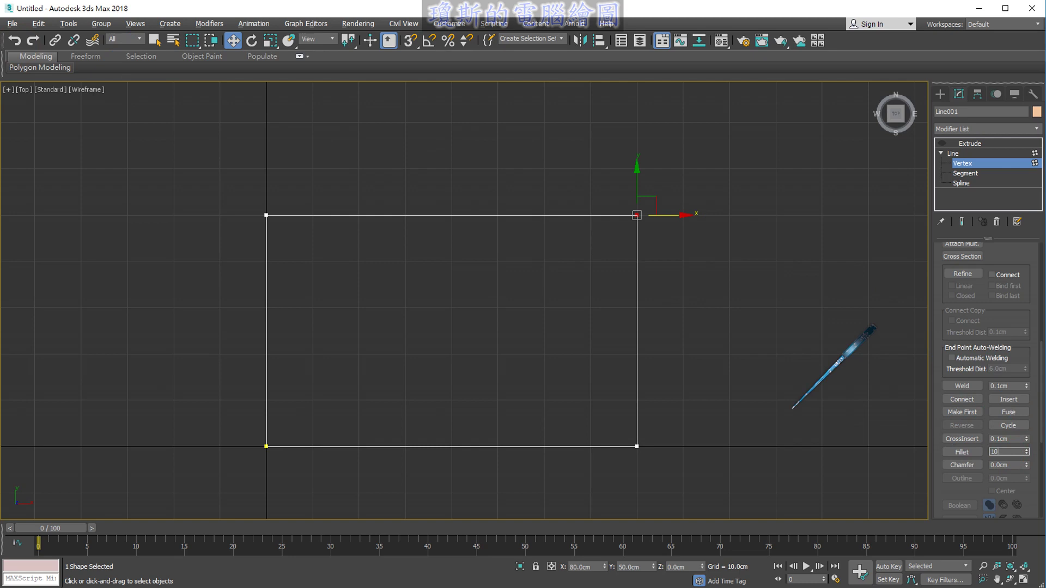
pyautogui.press('Return')
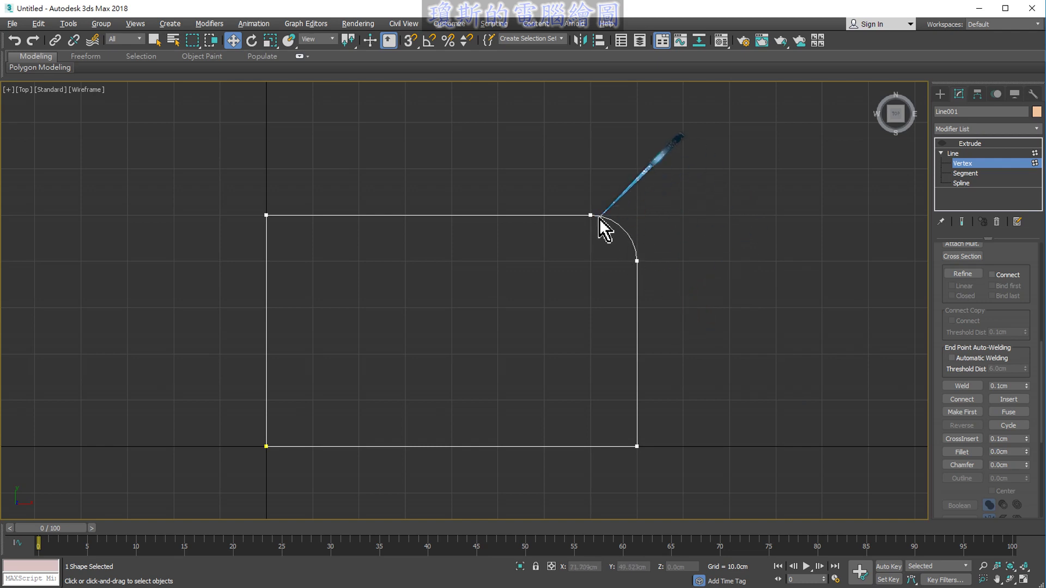
pyautogui.click(15, 41)
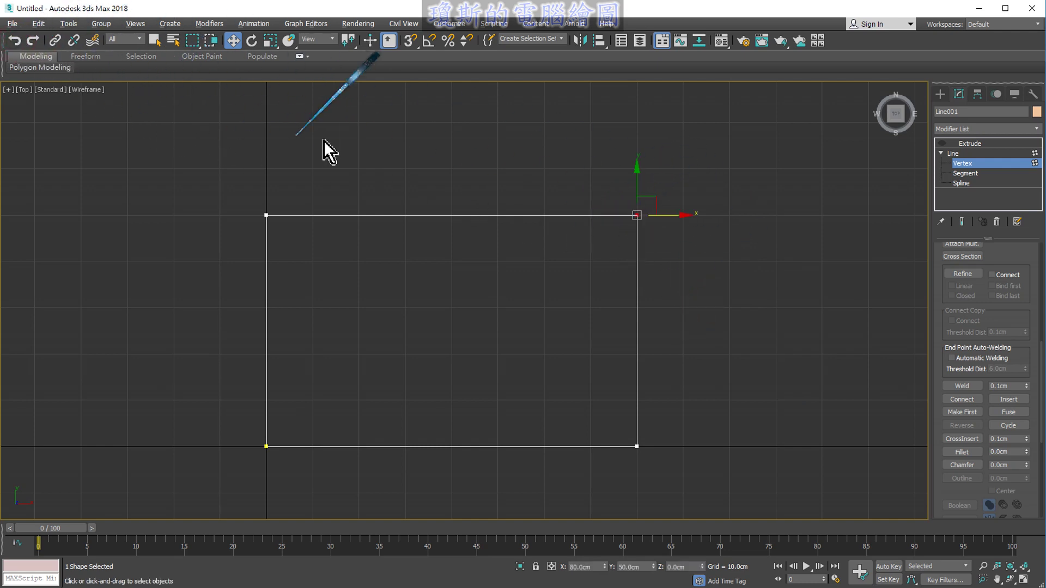
# - Box-select the two top corner vertices and apply a matching Fillet to both
pyautogui.click(383, 154)
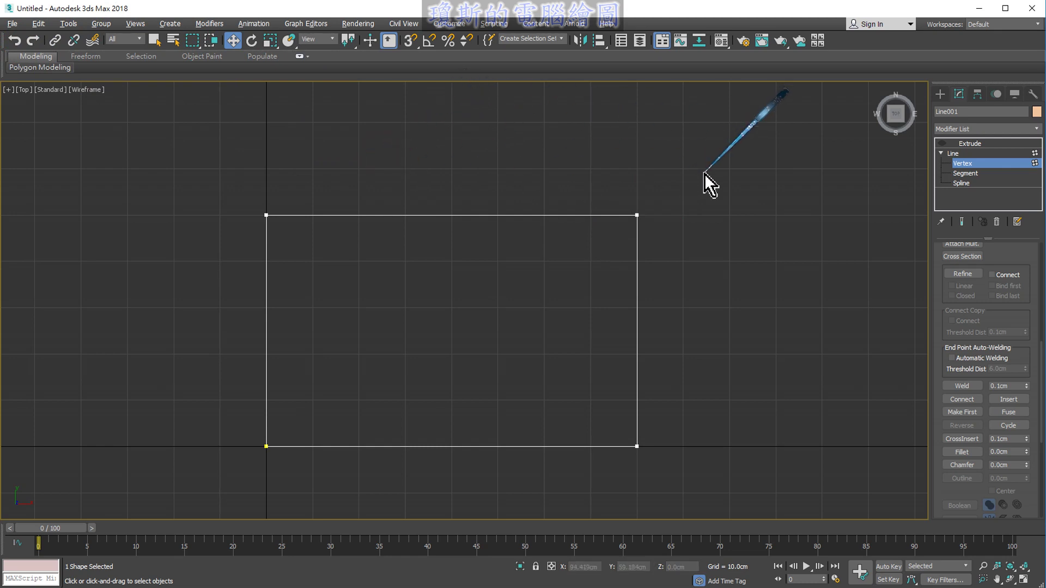
pyautogui.moveTo(704, 175); pyautogui.dragTo(707, 145, button='middle')
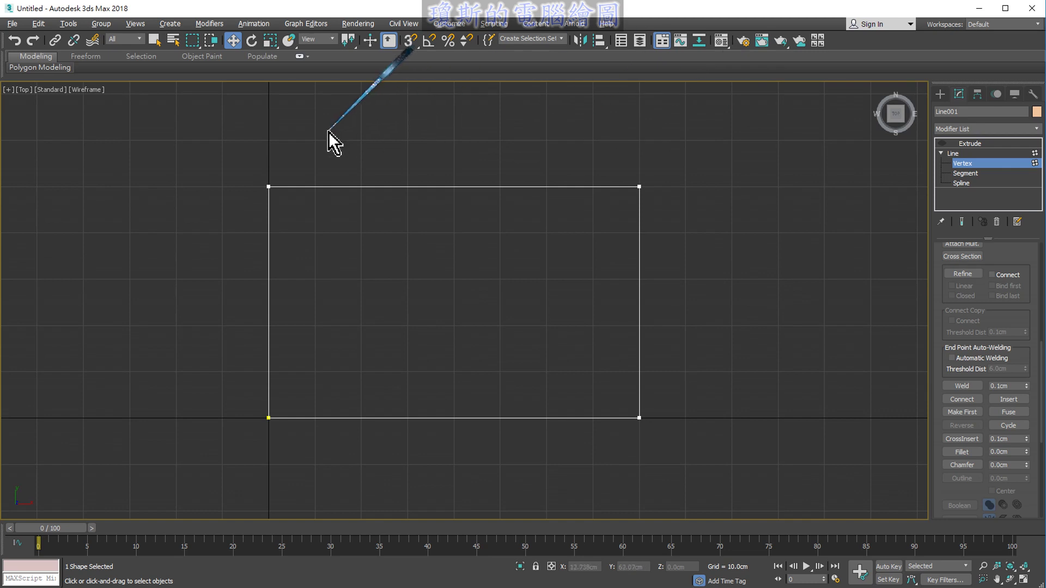
pyautogui.moveTo(268, 150)
pyautogui.mouseDown()
pyautogui.moveTo(243, 182)
pyautogui.moveTo(266, 146)
pyautogui.mouseUp()
pyautogui.moveTo(626, 159); pyautogui.dragTo(618, 158)
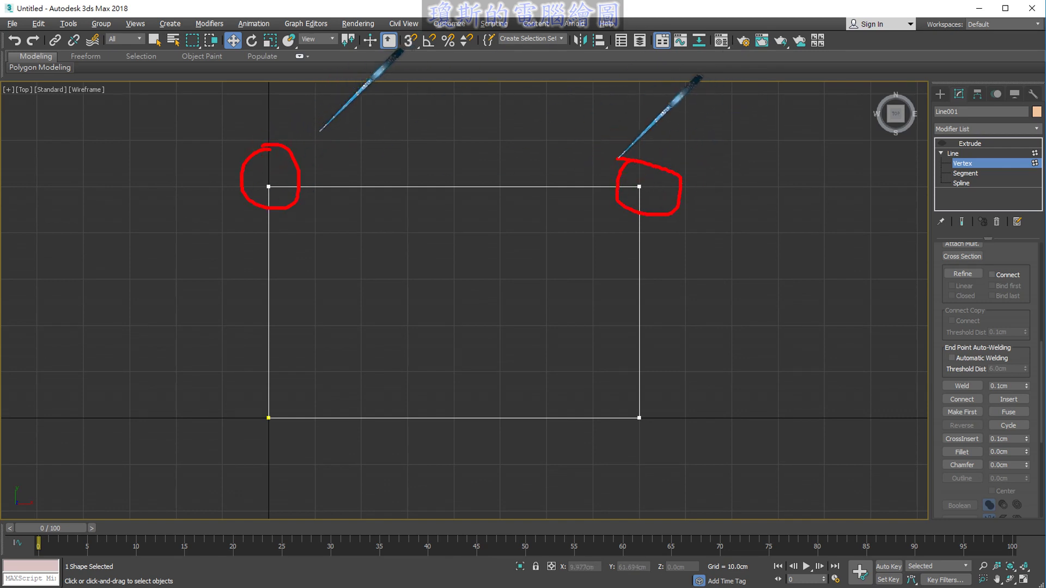
pyautogui.press('Escape')
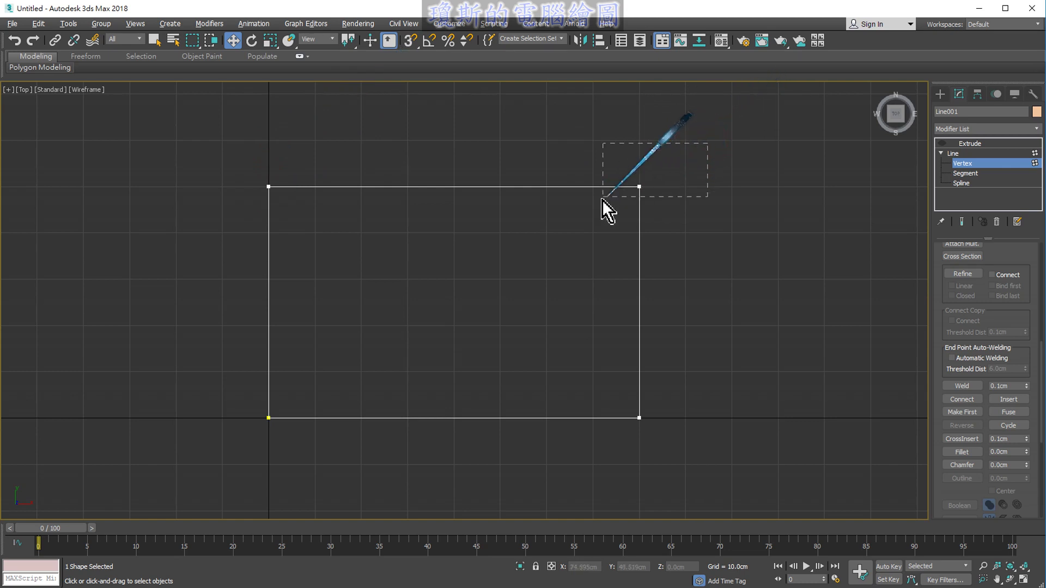
pyautogui.moveTo(602, 197); pyautogui.dragTo(211, 257)
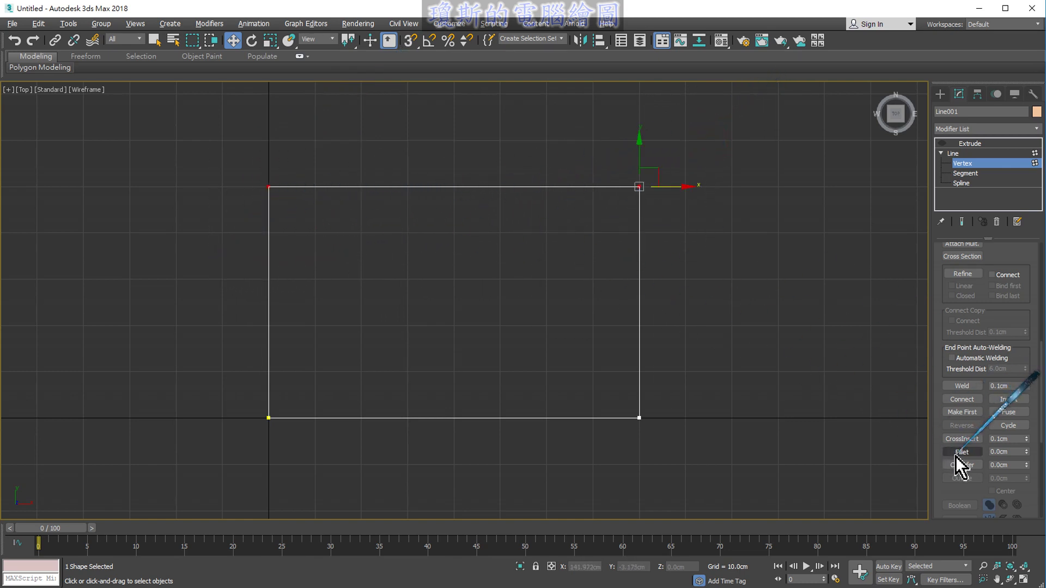
pyautogui.click(1008, 451)
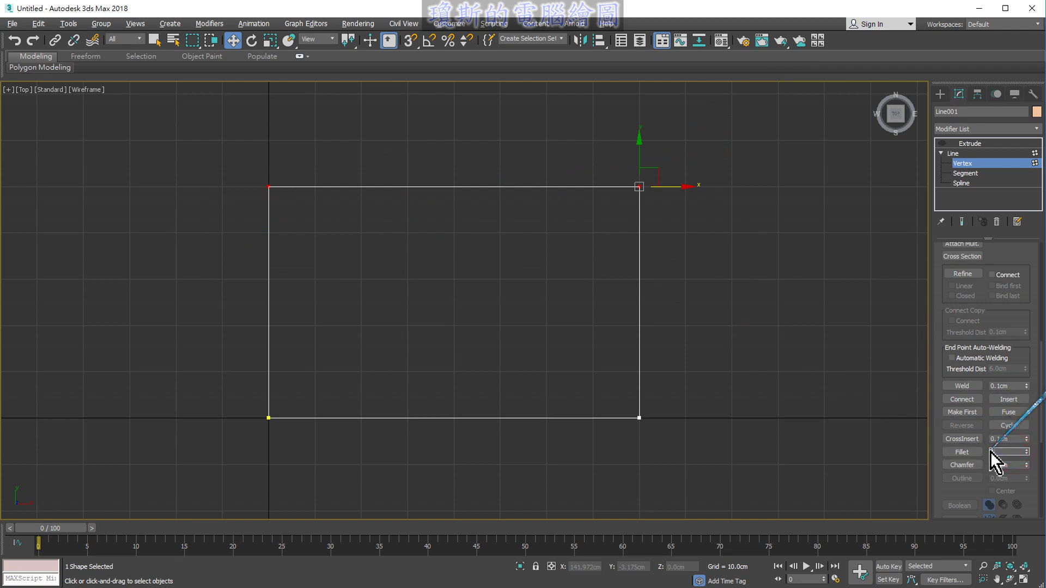
pyautogui.press('Return')
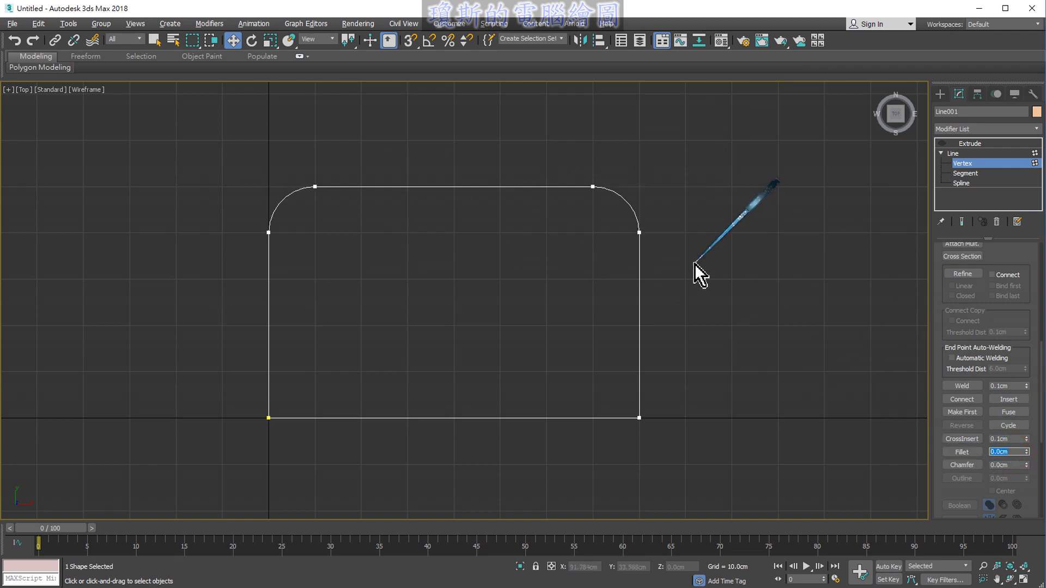
# - Box-select the two bottom corner vertices and chamfer them by 10 cm
pyautogui.scroll(1, 627, 278)
pyautogui.scroll(1, 622, 217)
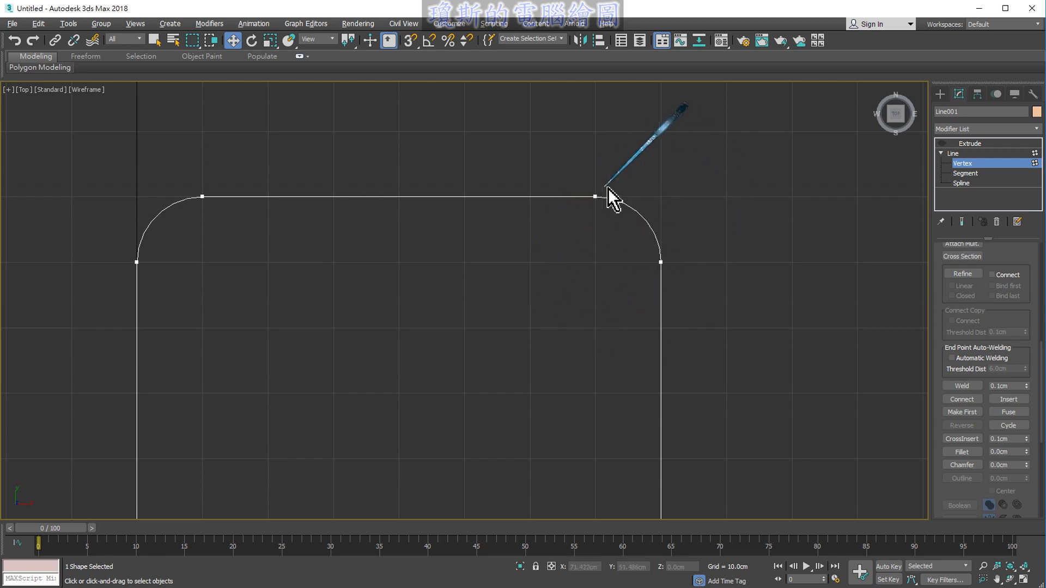
pyautogui.scroll(-3, 675, 212)
pyautogui.scroll(2, 659, 272)
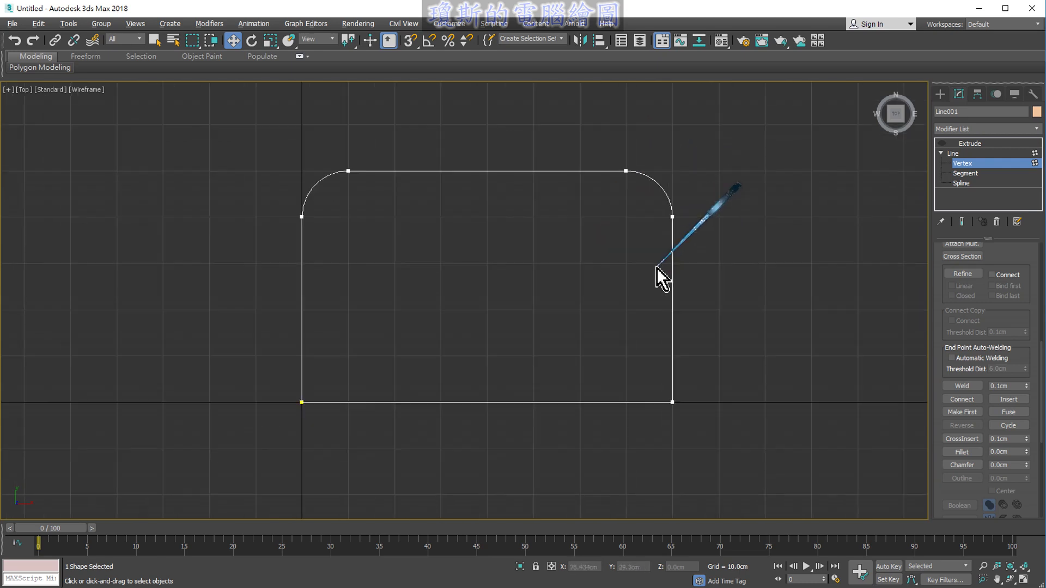
pyautogui.moveTo(575, 279); pyautogui.dragTo(614, 270, button='middle')
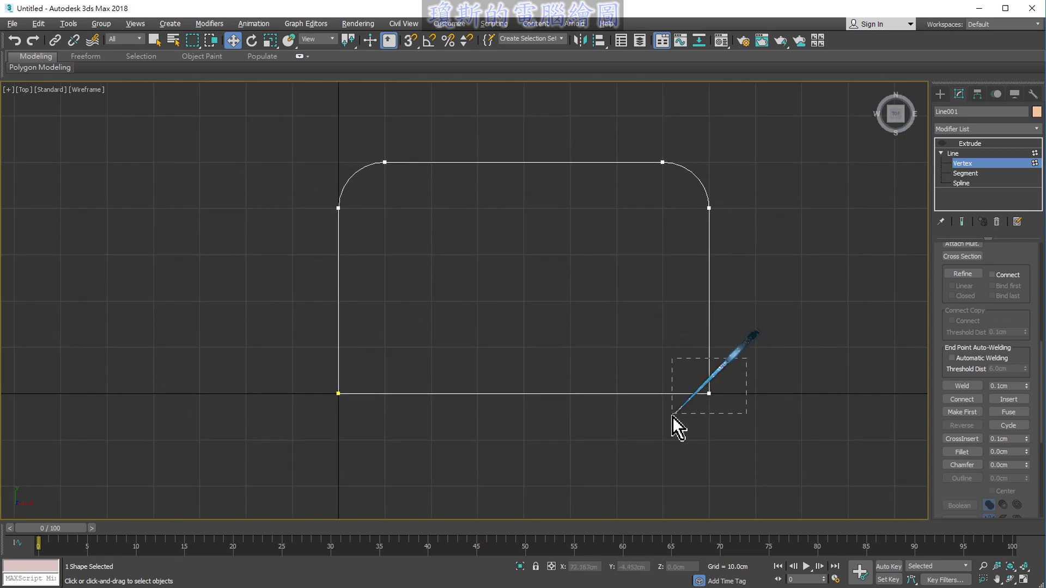
pyautogui.moveTo(668, 417)
pyautogui.mouseDown()
pyautogui.moveTo(650, 429)
pyautogui.moveTo(293, 447)
pyautogui.mouseUp()
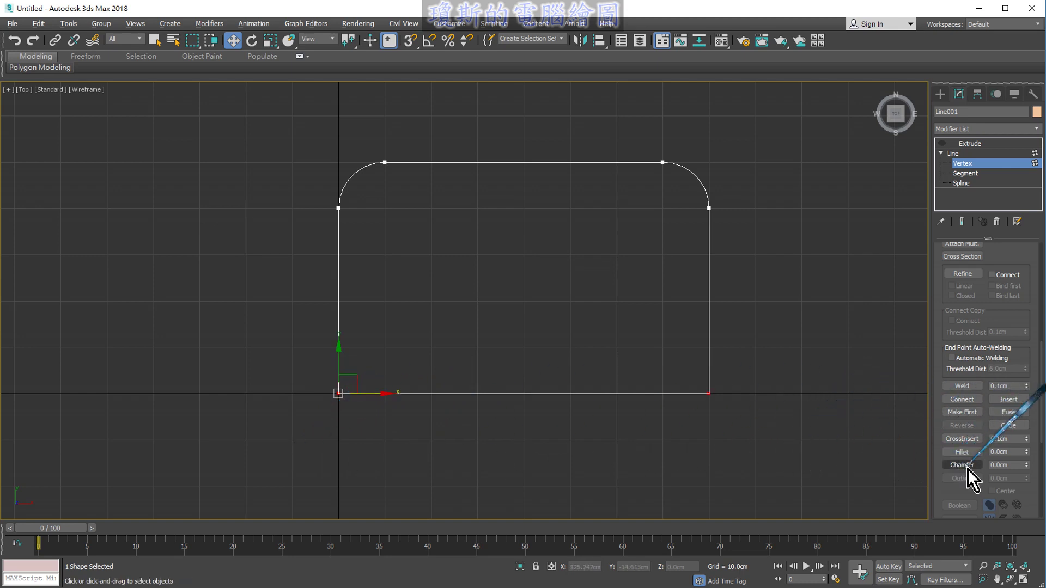
pyautogui.doubleClick(1007, 465)
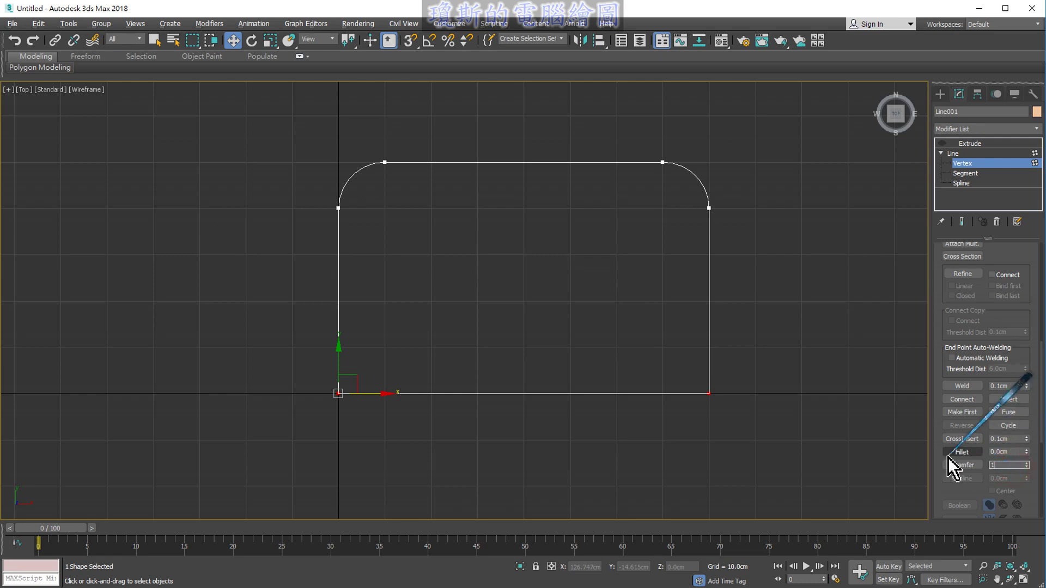
pyautogui.write('10')
pyautogui.press('Return')
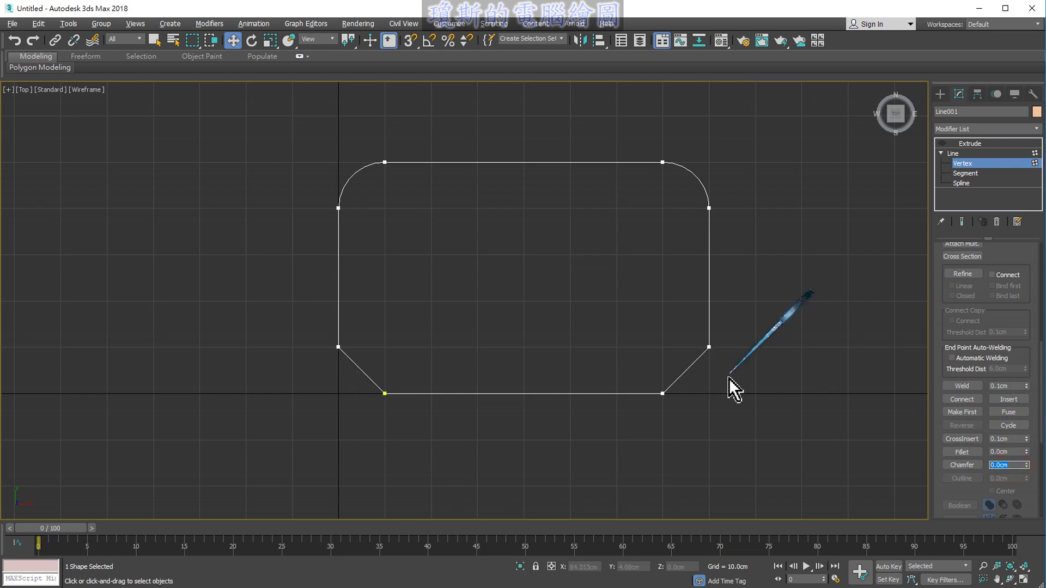
pyautogui.scroll(3, 685, 314)
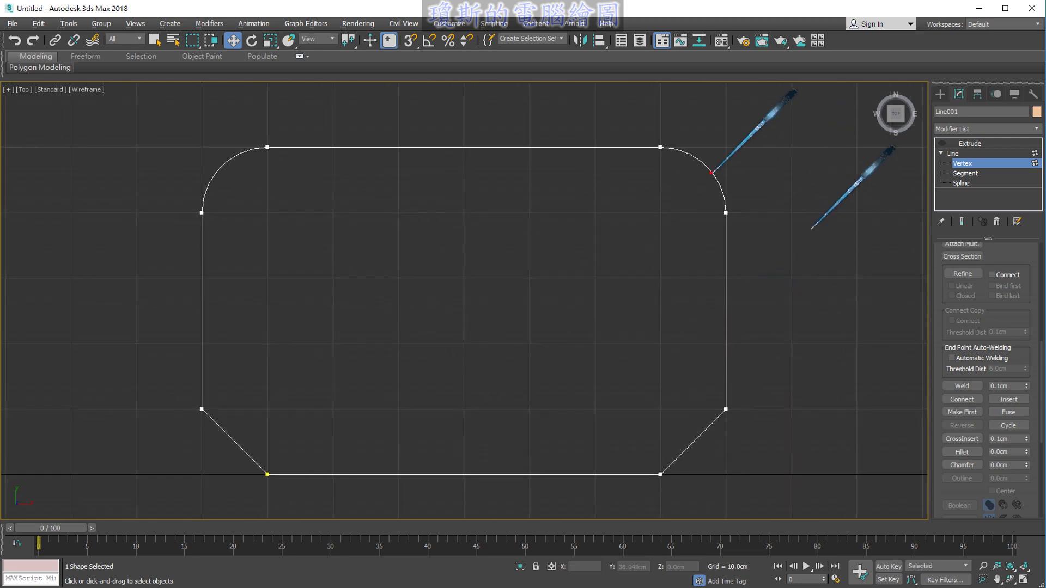
pyautogui.moveTo(733, 133); pyautogui.dragTo(709, 168)
pyautogui.moveTo(820, 127)
pyautogui.mouseDown()
pyautogui.moveTo(709, 169)
pyautogui.moveTo(758, 177)
pyautogui.mouseUp()
pyautogui.moveTo(738, 99)
pyautogui.mouseDown()
pyautogui.moveTo(740, 135)
pyautogui.moveTo(763, 133)
pyautogui.mouseUp()
pyautogui.moveTo(769, 94); pyautogui.dragTo(772, 123)
pyautogui.moveTo(787, 89); pyautogui.dragTo(785, 92)
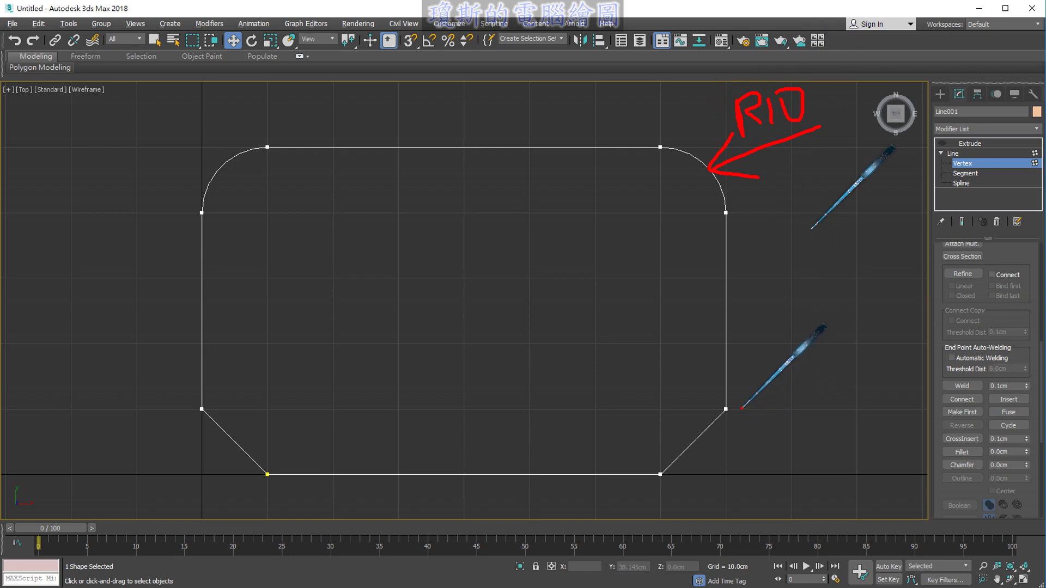
pyautogui.moveTo(738, 409); pyautogui.dragTo(848, 409)
pyautogui.moveTo(680, 475); pyautogui.dragTo(840, 474)
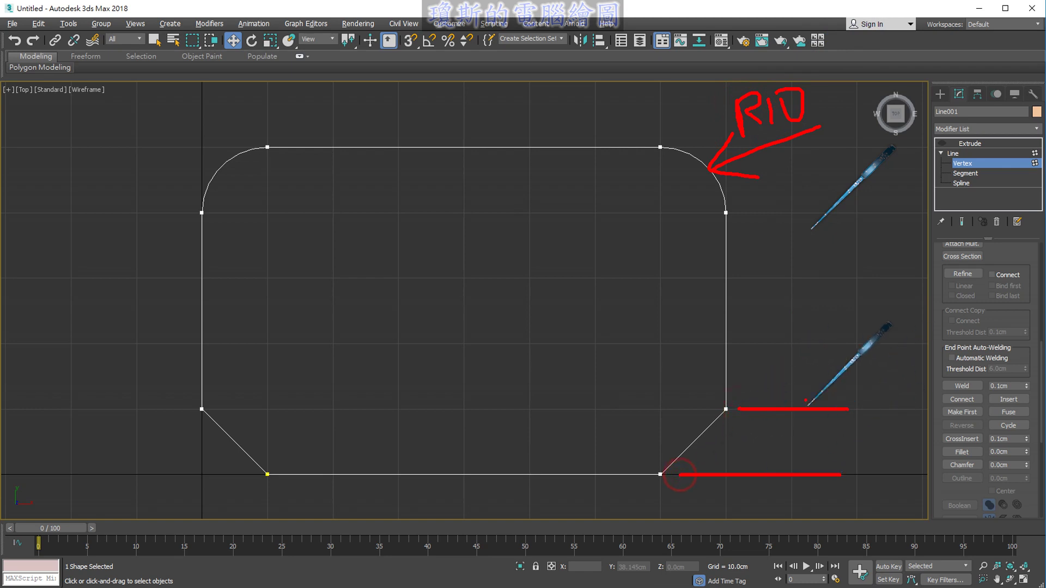
pyautogui.moveTo(795, 368); pyautogui.dragTo(801, 505)
pyautogui.moveTo(780, 425); pyautogui.dragTo(806, 396)
pyautogui.moveTo(782, 498); pyautogui.dragTo(832, 431)
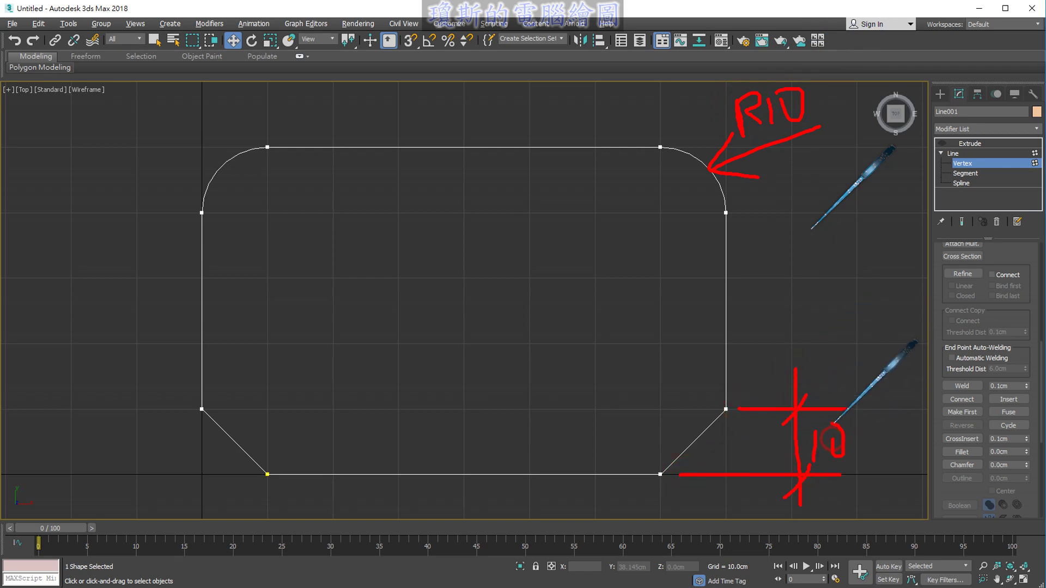
pyautogui.moveTo(730, 426); pyautogui.dragTo(730, 523)
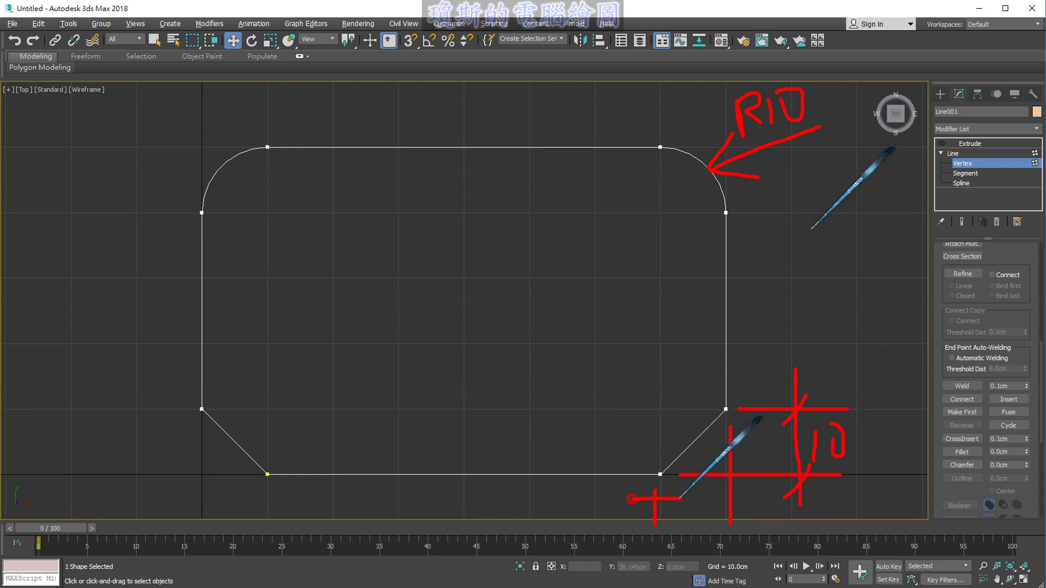
pyautogui.moveTo(632, 498); pyautogui.dragTo(760, 499)
pyautogui.moveTo(654, 482); pyautogui.dragTo(664, 544)
pyautogui.moveTo(691, 525); pyautogui.dragTo(689, 528)
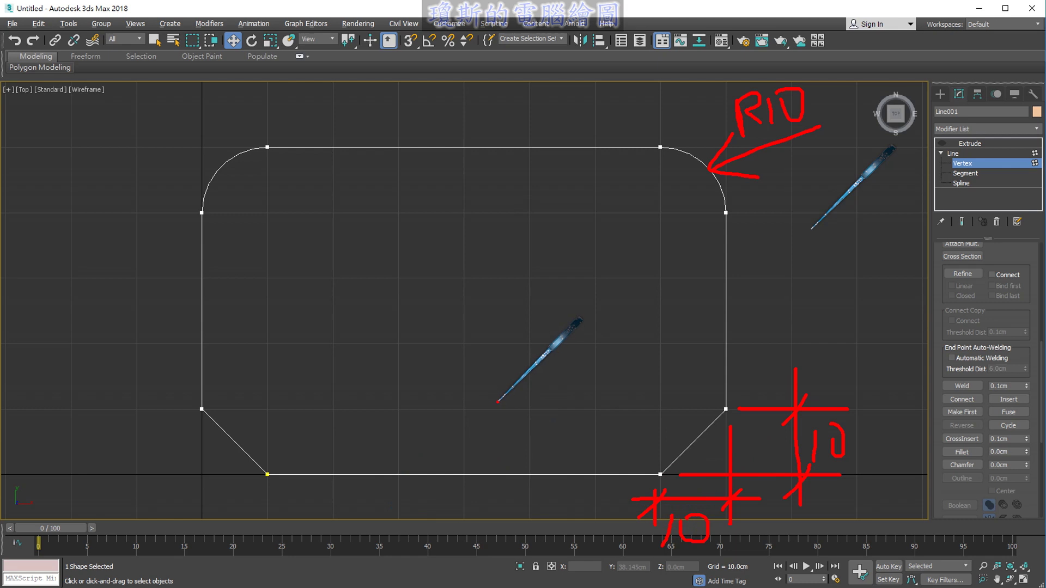
pyautogui.press('Escape')
pyautogui.moveTo(783, 277); pyautogui.dragTo(807, 270, button='middle')
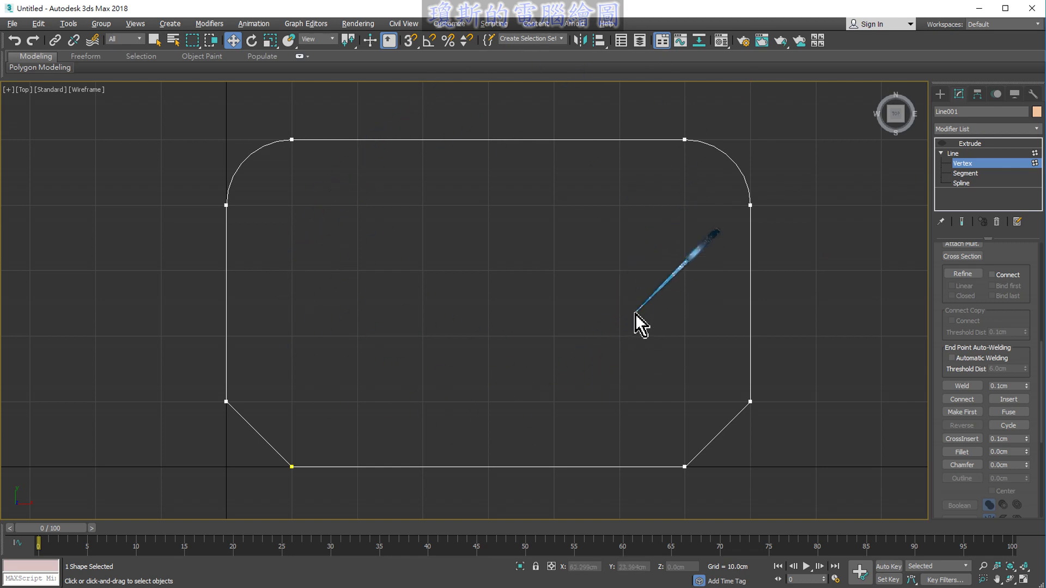
# - Return to Line level and re-enable Extrude in a maximized Perspective view, forming a 10.0cm solid
pyautogui.click(957, 155)
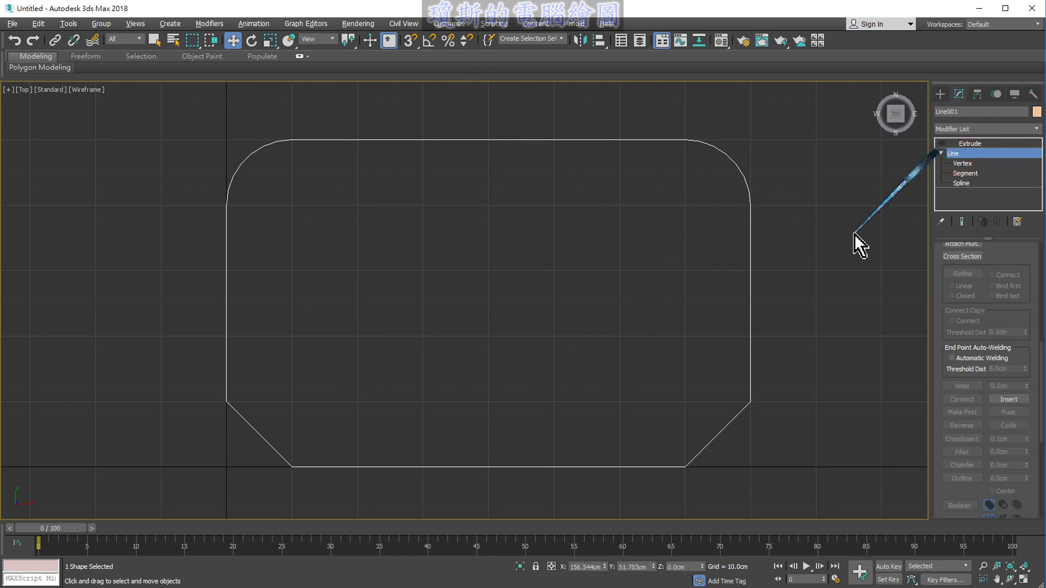
pyautogui.hotkey('alt', 'w')
pyautogui.middleClick(794, 405)
pyautogui.hotkey('alt', 'w')
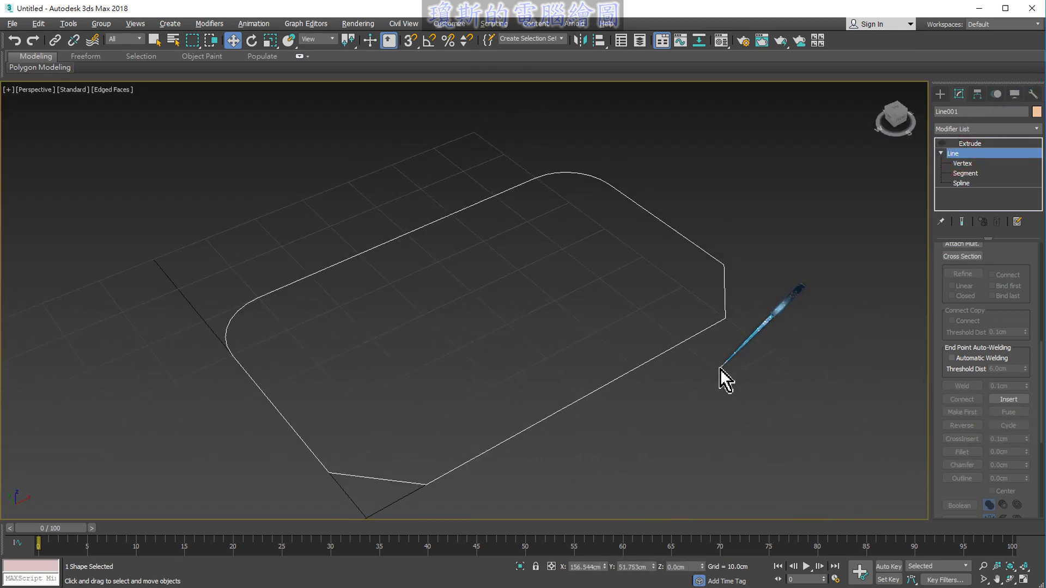
pyautogui.click(972, 143)
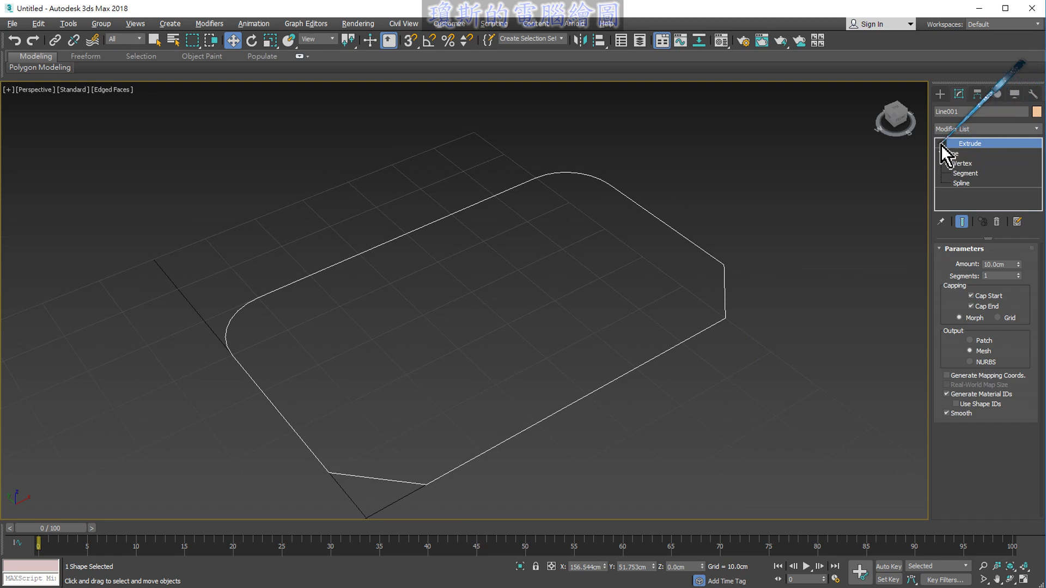
pyautogui.click(941, 144)
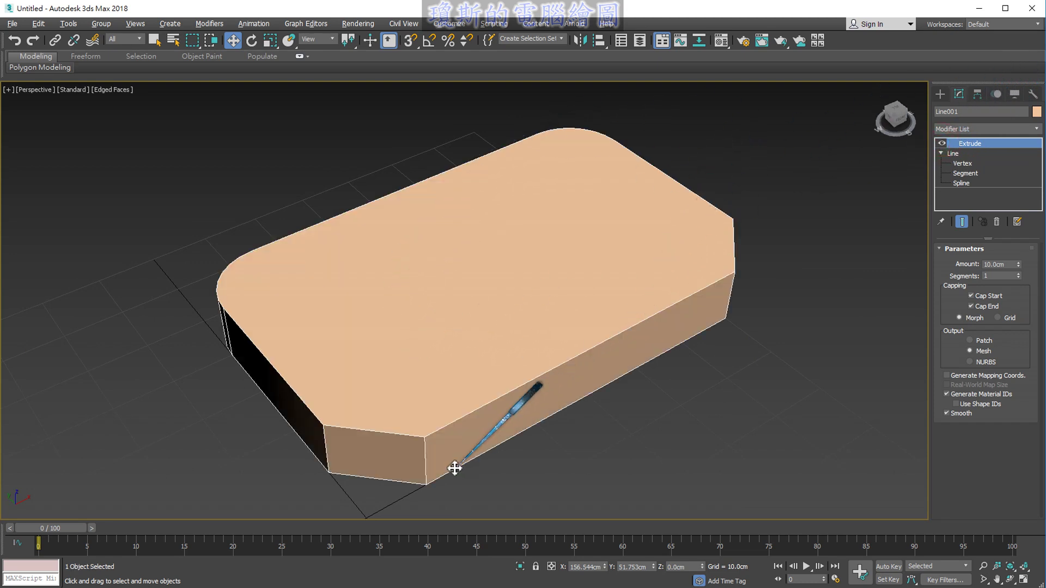
# - Orbit and zoom around the slab to inspect its rounded and chamfered corners
pyautogui.keyDown('alt'); pyautogui.moveTo(460, 486); pyautogui.dragTo(567, 435, button='middle'); pyautogui.keyUp('alt')
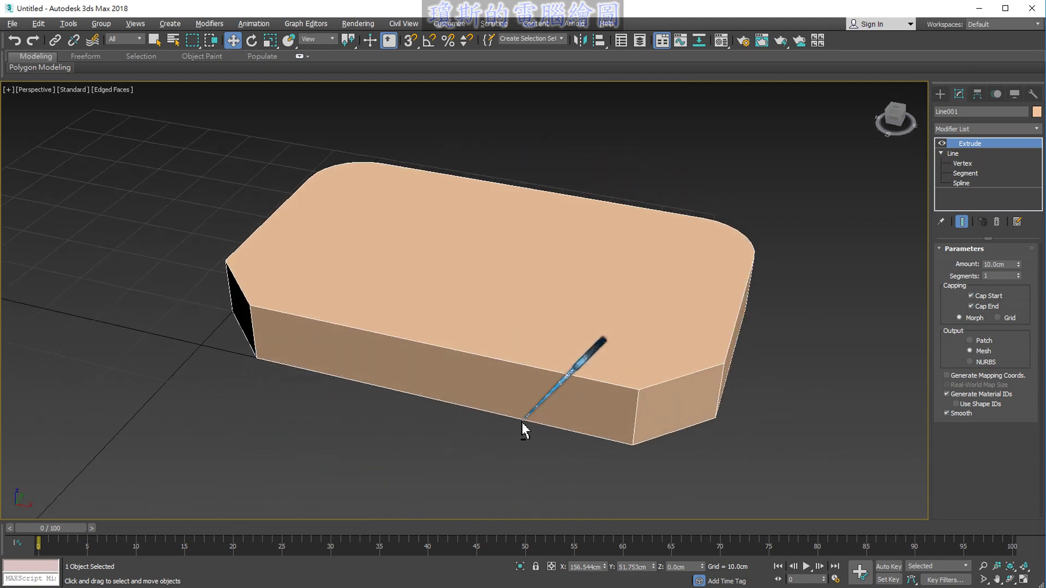
pyautogui.keyDown('alt'); pyautogui.moveTo(749, 338); pyautogui.dragTo(641, 348, button='middle'); pyautogui.keyUp('alt')
pyautogui.scroll(2, 599, 345)
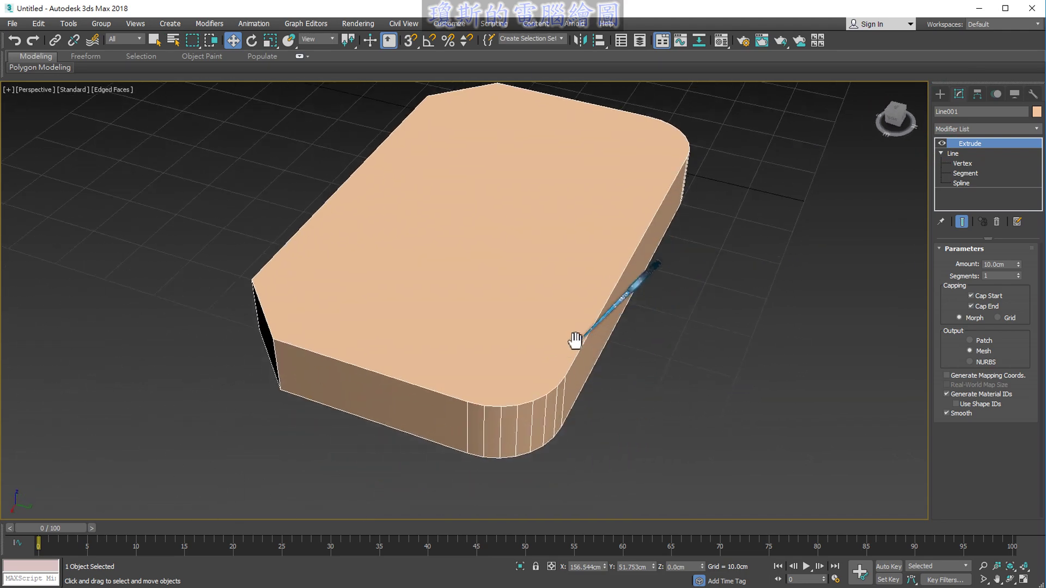
pyautogui.scroll(2, 555, 381)
pyautogui.scroll(2, 512, 411)
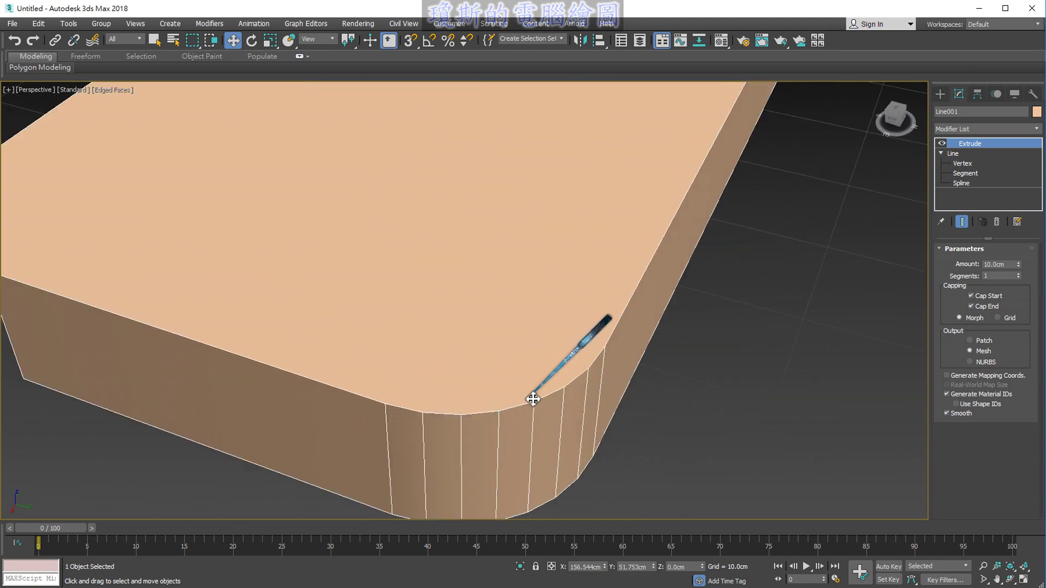
pyautogui.scroll(-5, 594, 423)
pyautogui.moveTo(594, 423)
pyautogui.keyDown('alt'); pyautogui.mouseDown(button='middle')
pyautogui.moveTo(763, 352)
pyautogui.moveTo(665, 350)
pyautogui.moveTo(624, 409)
pyautogui.mouseUp(button='middle'); pyautogui.keyUp('alt')
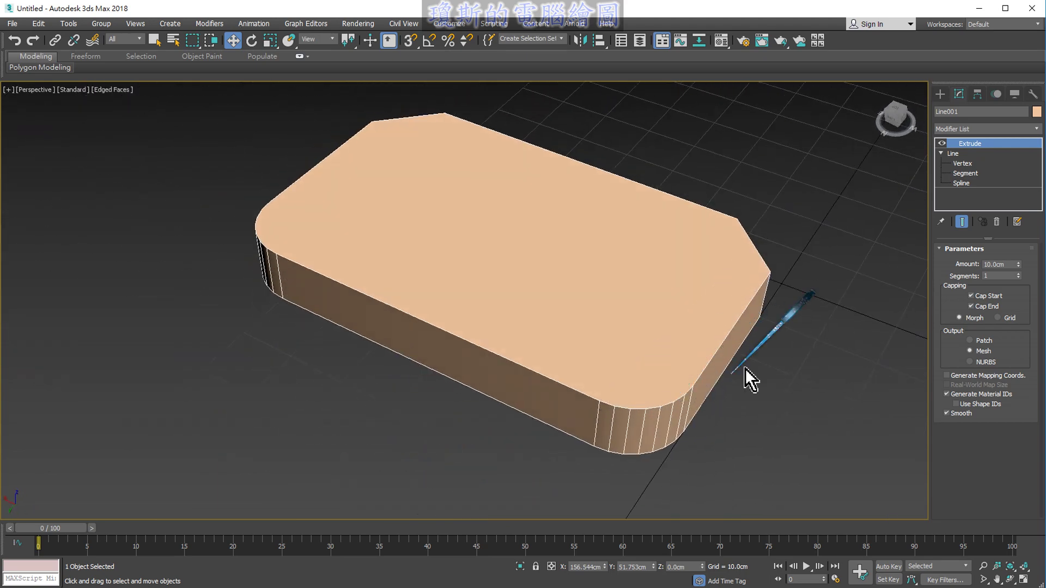
pyautogui.moveTo(745, 378)
pyautogui.keyDown('alt'); pyautogui.mouseDown(button='middle')
pyautogui.moveTo(665, 378)
pyautogui.moveTo(681, 351)
pyautogui.mouseUp(button='middle'); pyautogui.keyUp('alt')
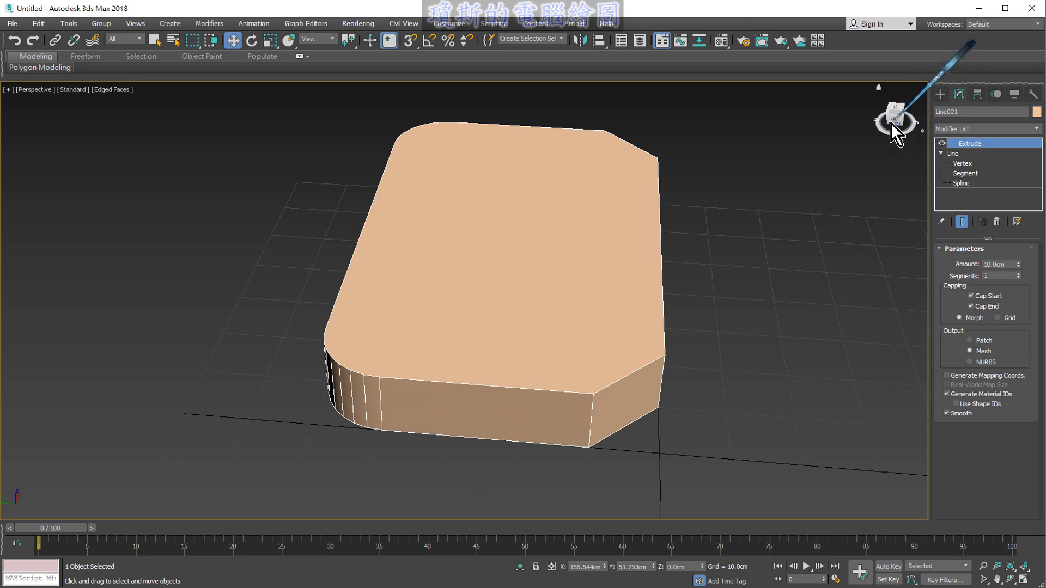
pyautogui.click(878, 87)
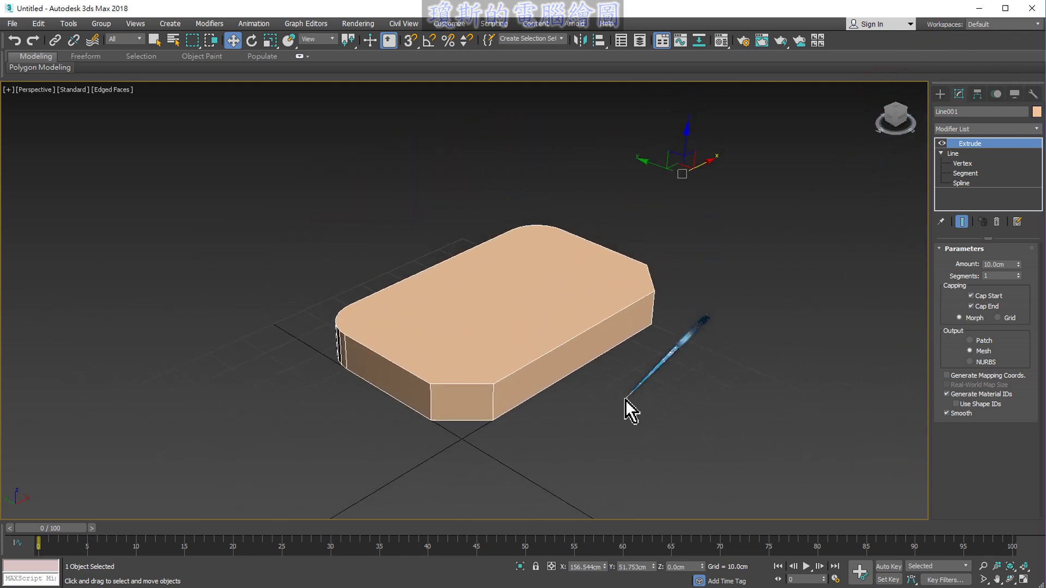
pyautogui.scroll(2, 672, 359)
pyautogui.scroll(2, 670, 370)
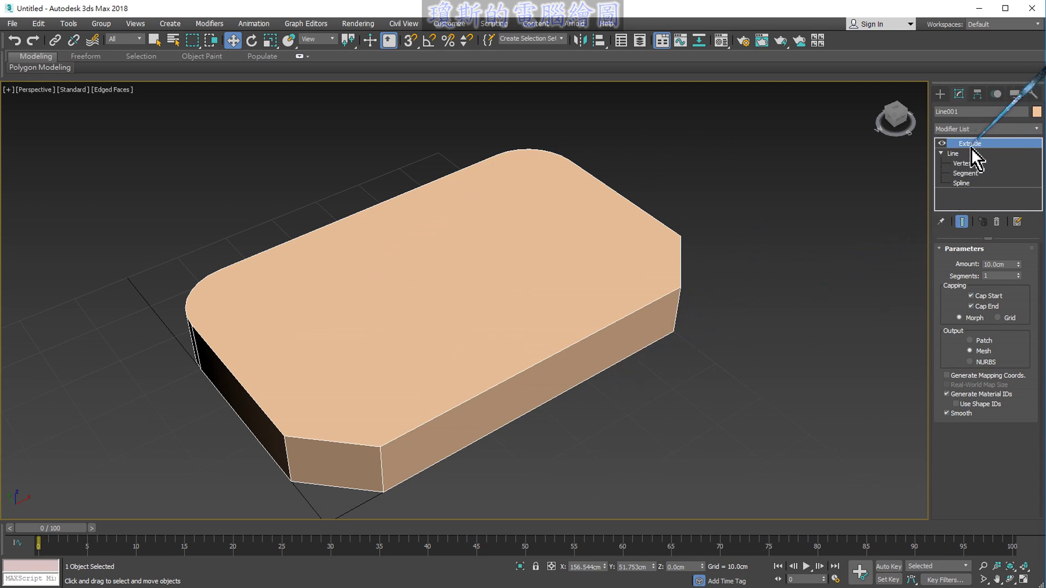
# - Hide the Extrude modifier and switch the Line to Spline sub-object level
pyautogui.click(942, 144)
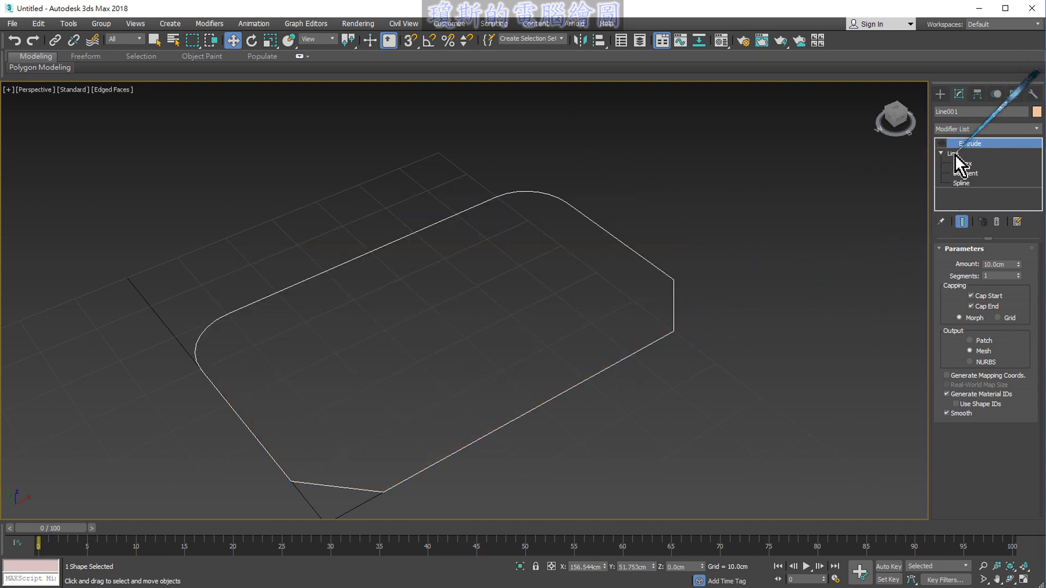
pyautogui.click(955, 154)
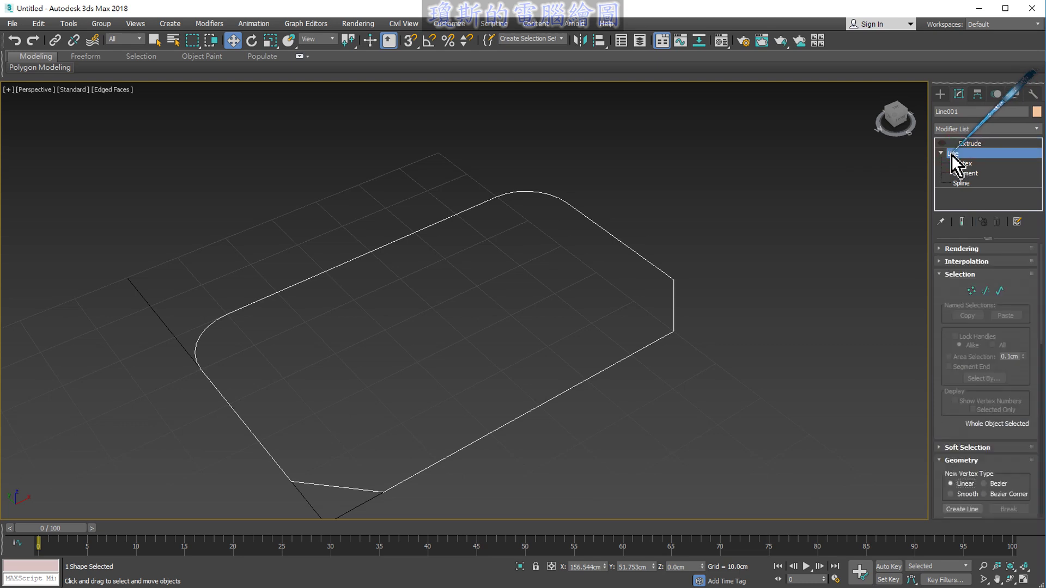
pyautogui.click(964, 184)
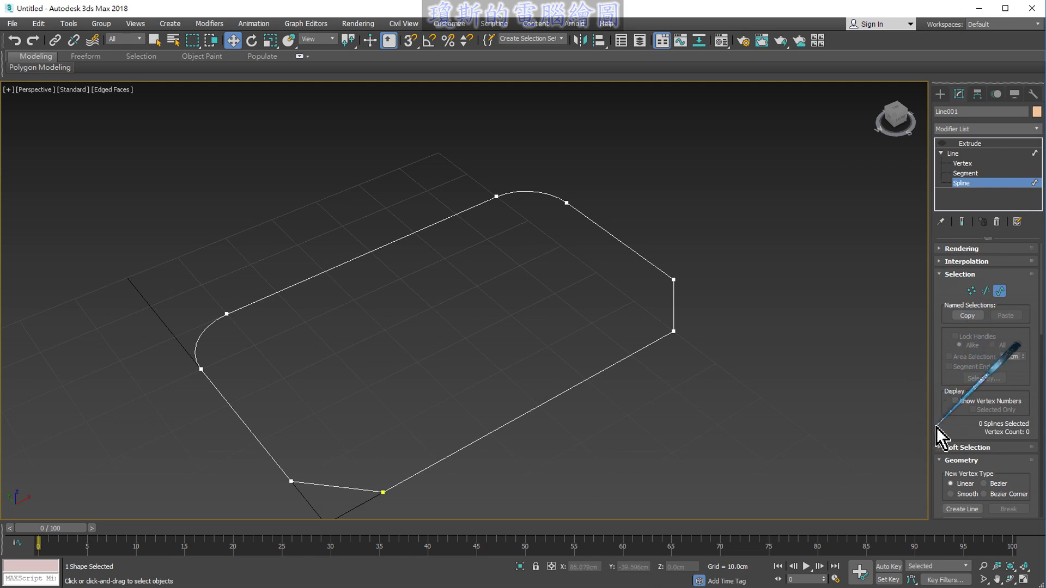
pyautogui.moveTo(943, 427); pyautogui.dragTo(921, 185)
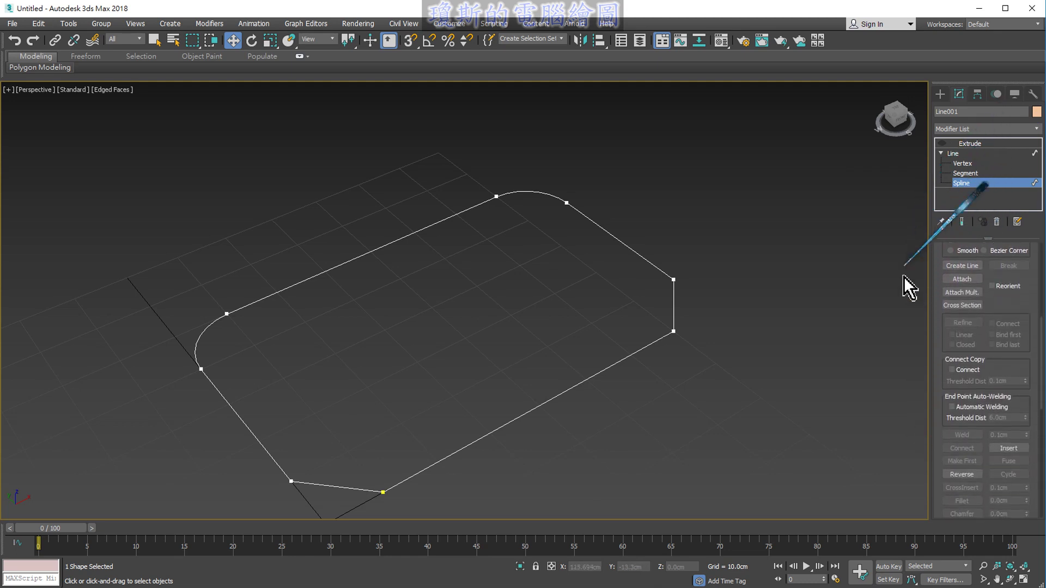
pyautogui.scroll(2, 959, 286)
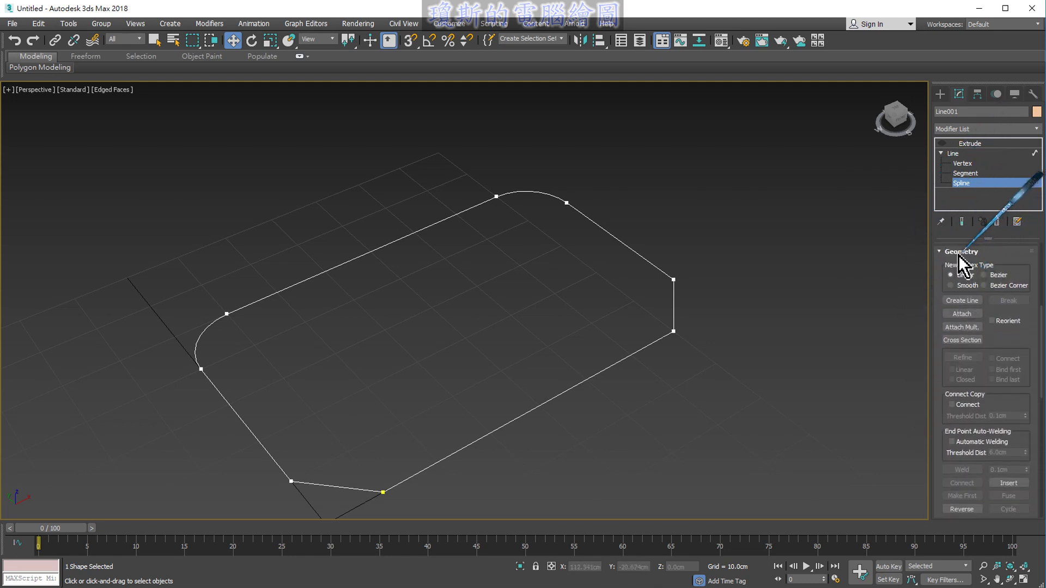
pyautogui.moveTo(946, 366); pyautogui.dragTo(943, 277)
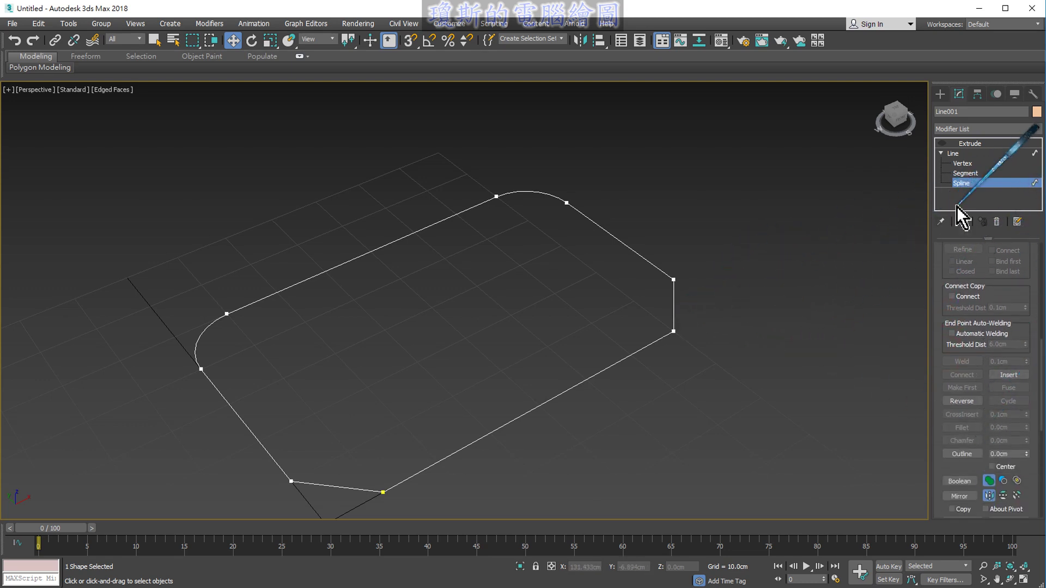
# - Select the spline and outline it inward by 5 cm
pyautogui.click(666, 334)
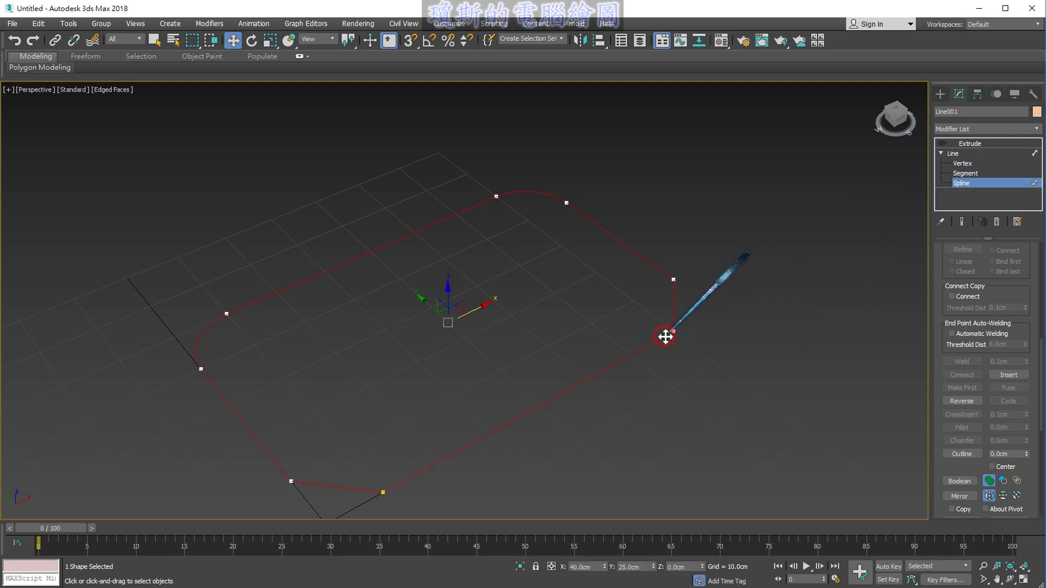
pyautogui.moveTo(1006, 453); pyautogui.dragTo(879, 455)
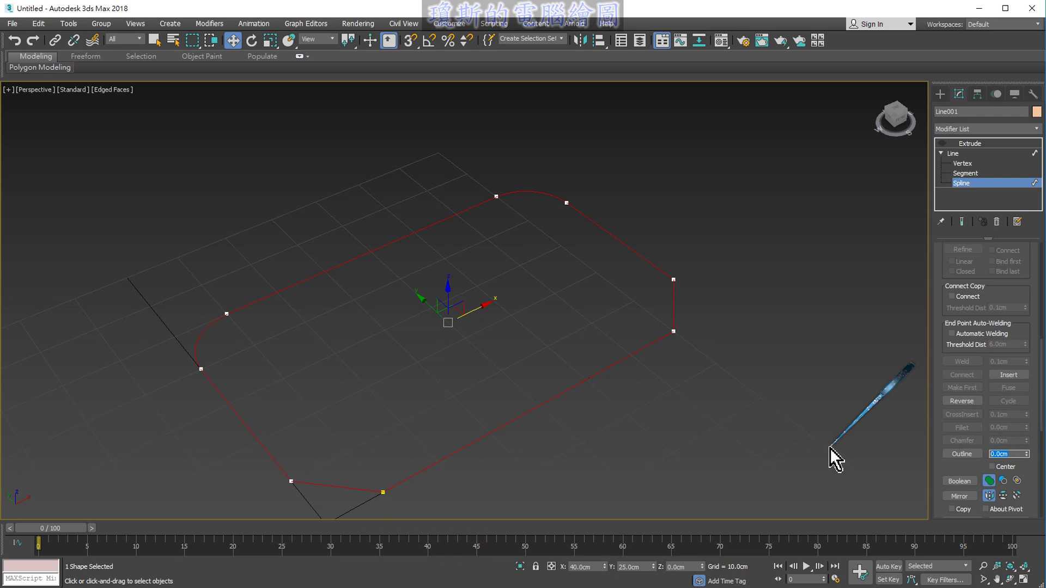
pyautogui.write('5')
pyautogui.press('Return')
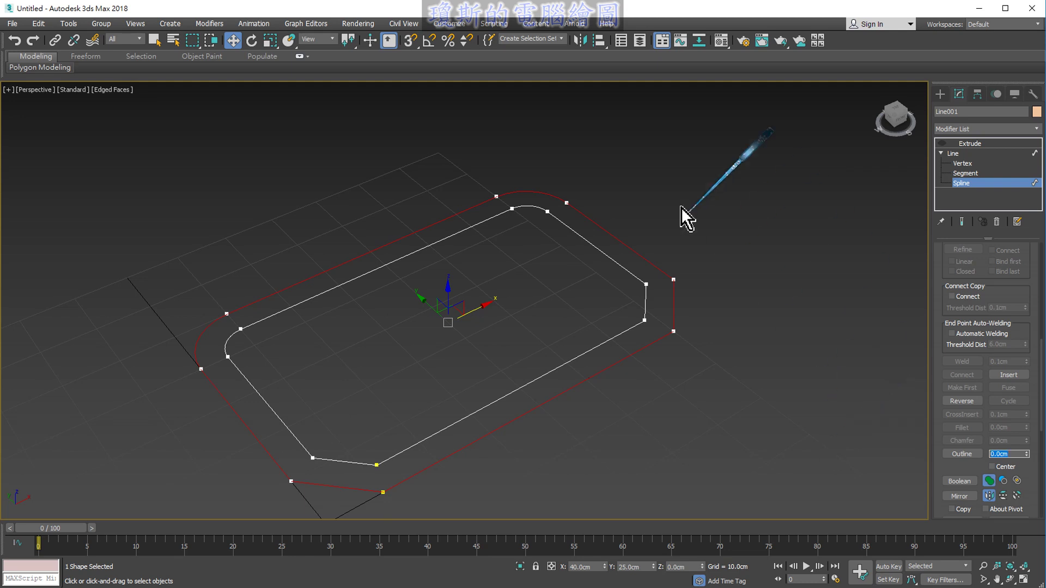
pyautogui.scroll(2, 523, 207)
pyautogui.scroll(3, 525, 233)
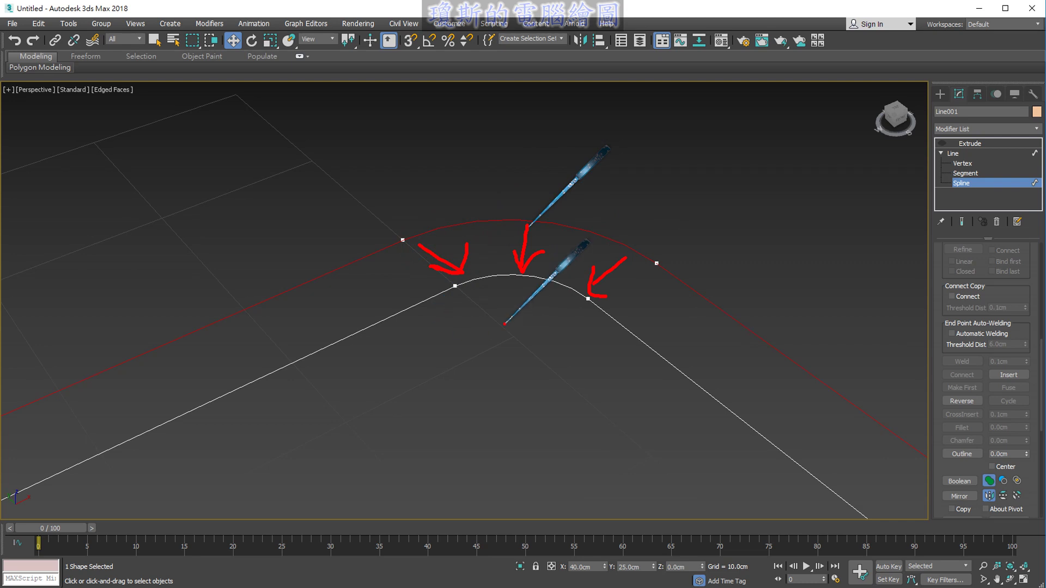
pyautogui.scroll(-5, 553, 262)
pyautogui.scroll(-4, 554, 238)
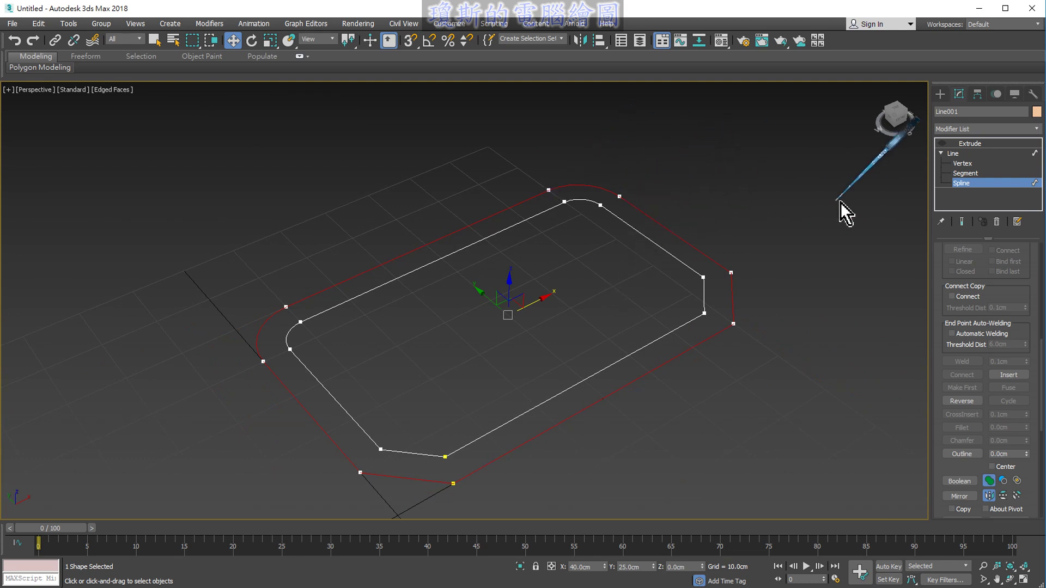
# - Preview the extrusion, then undo back to the single chamfered outline with Extrude hidden
pyautogui.click(968, 151)
pyautogui.click(941, 143)
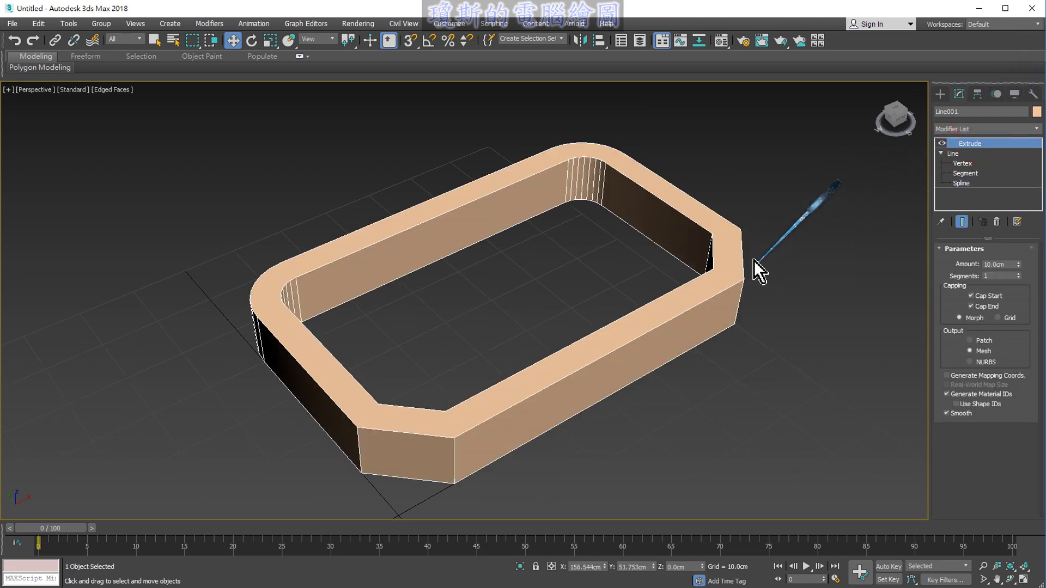
pyautogui.moveTo(758, 269)
pyautogui.keyDown('alt'); pyautogui.mouseDown(button='middle')
pyautogui.moveTo(752, 303)
pyautogui.moveTo(676, 293)
pyautogui.moveTo(661, 268)
pyautogui.moveTo(697, 273)
pyautogui.moveTo(753, 242)
pyautogui.mouseUp(button='middle'); pyautogui.keyUp('alt')
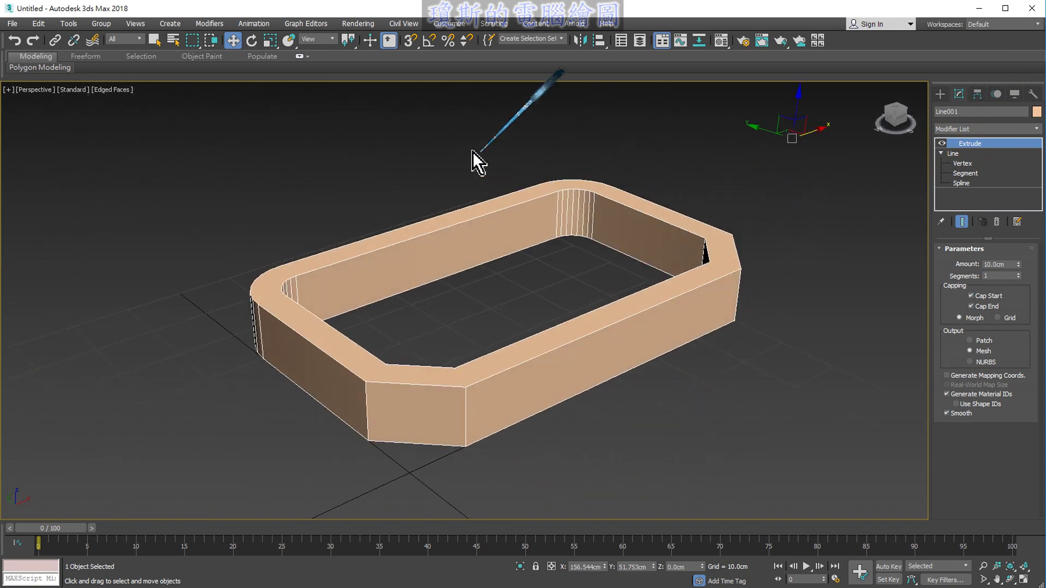
pyautogui.click(18, 44)
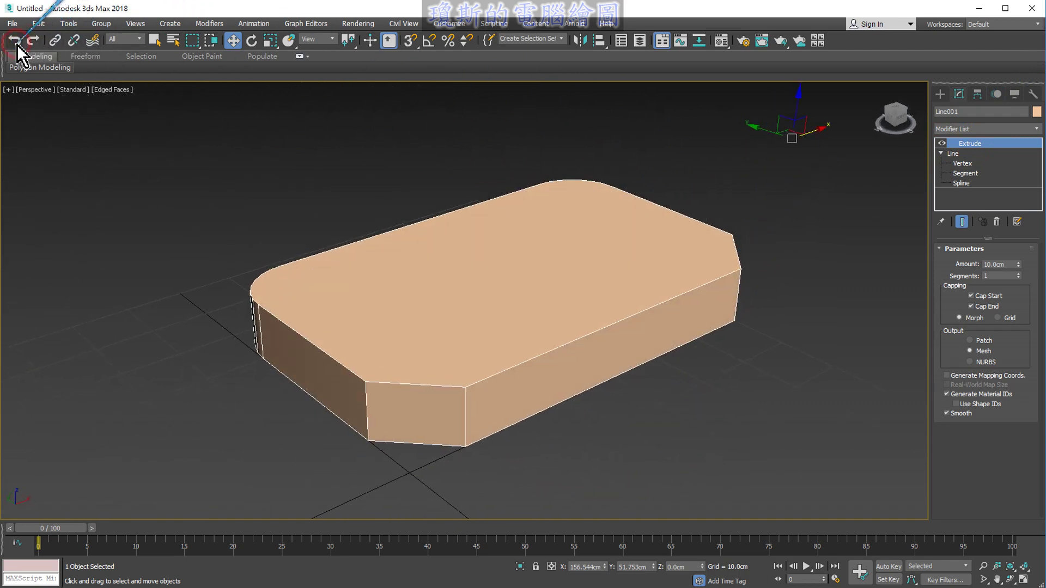
pyautogui.click(18, 44)
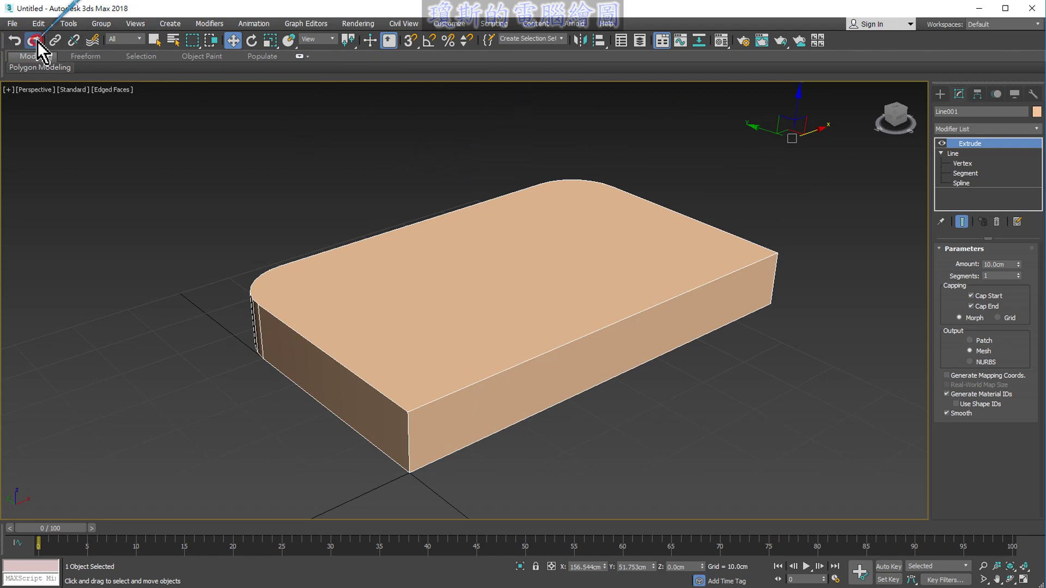
pyautogui.click(34, 41)
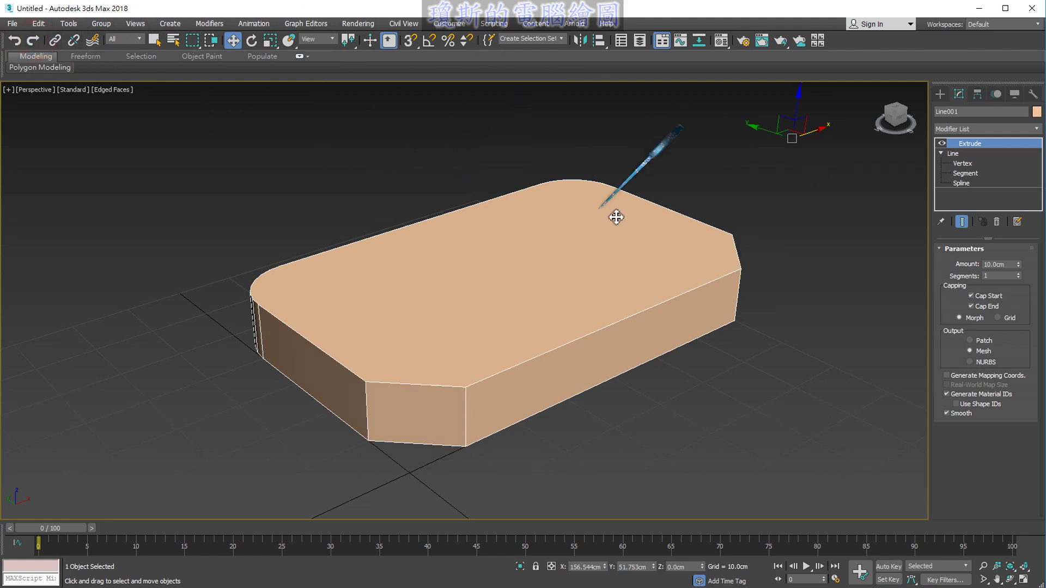
pyautogui.click(941, 143)
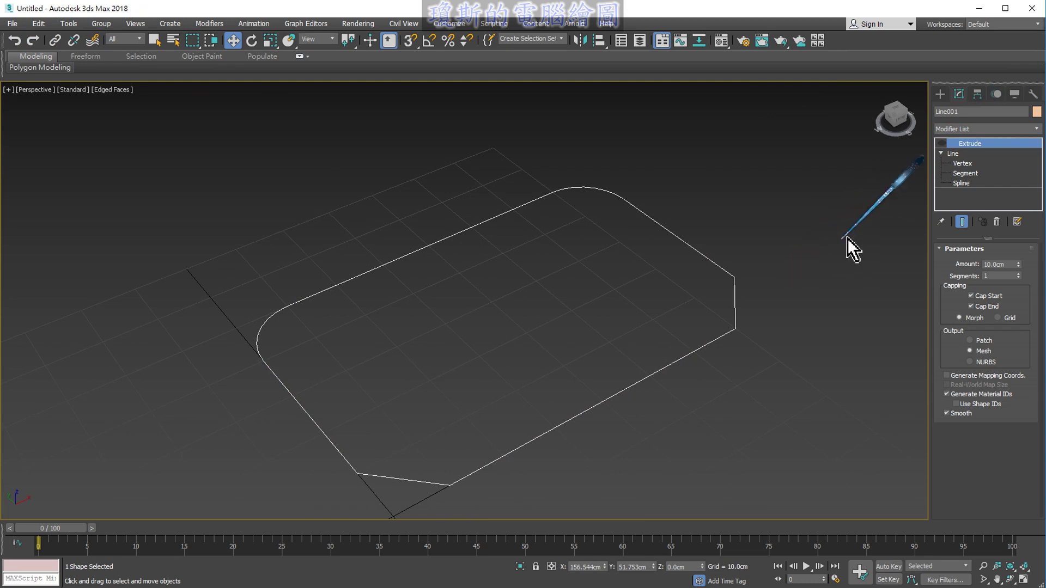
# - Enter Spline sub-object level on the Line and select the closed spline
pyautogui.click(953, 153)
pyautogui.click(966, 183)
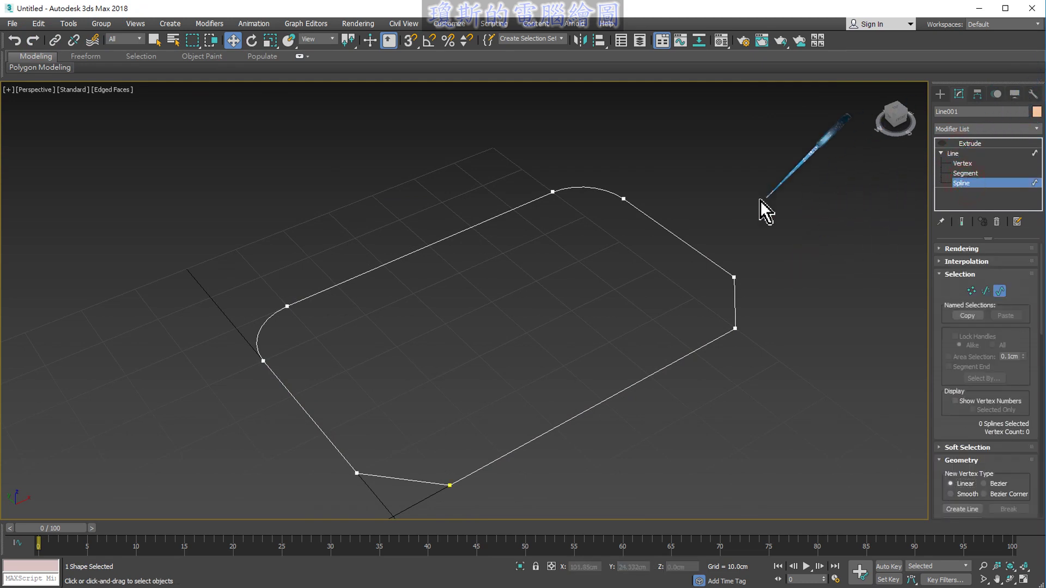
pyautogui.click(690, 239)
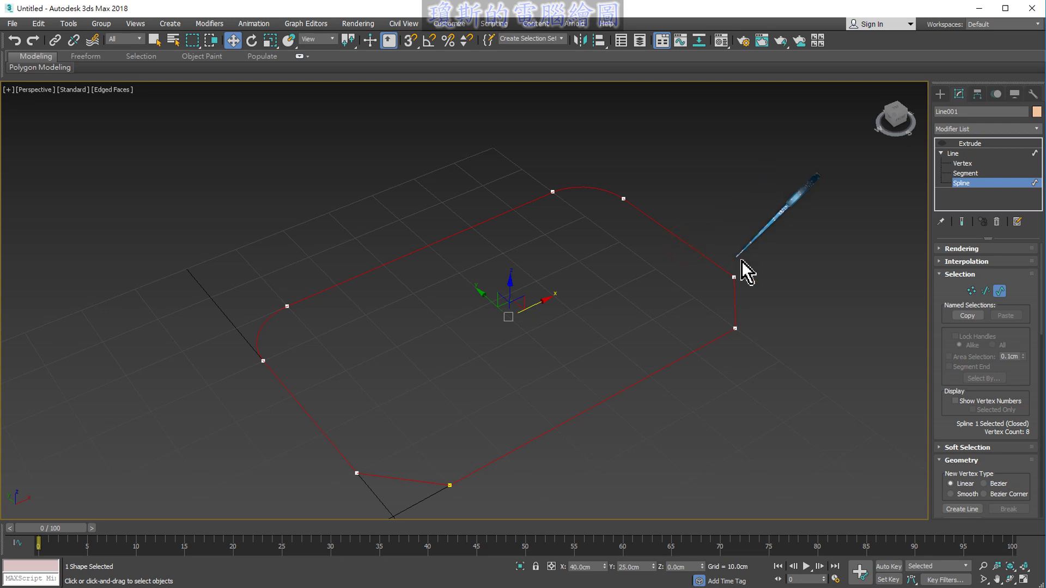
pyautogui.scroll(-10, 945, 327)
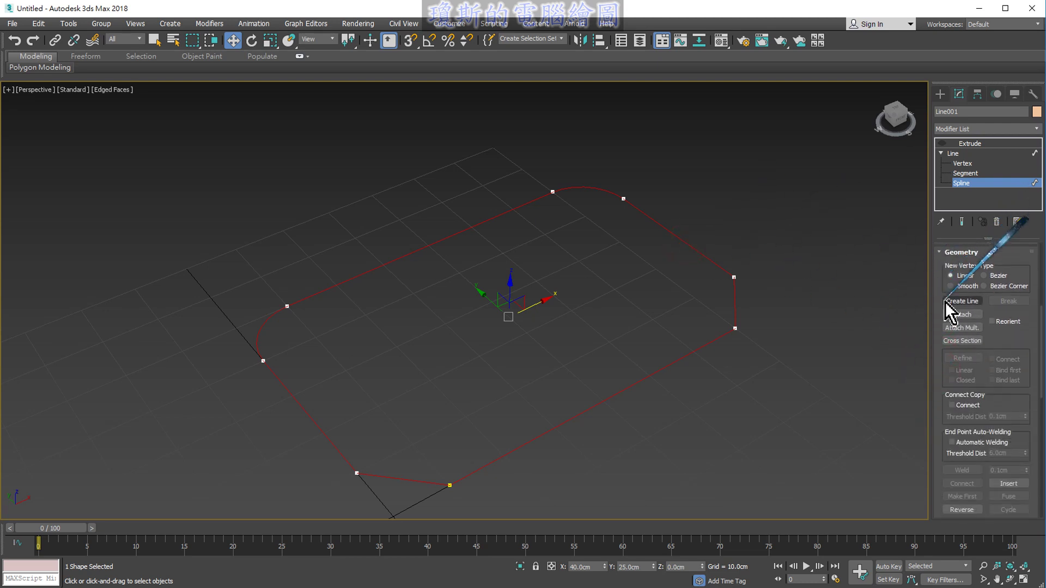
pyautogui.scroll(-3, 952, 308)
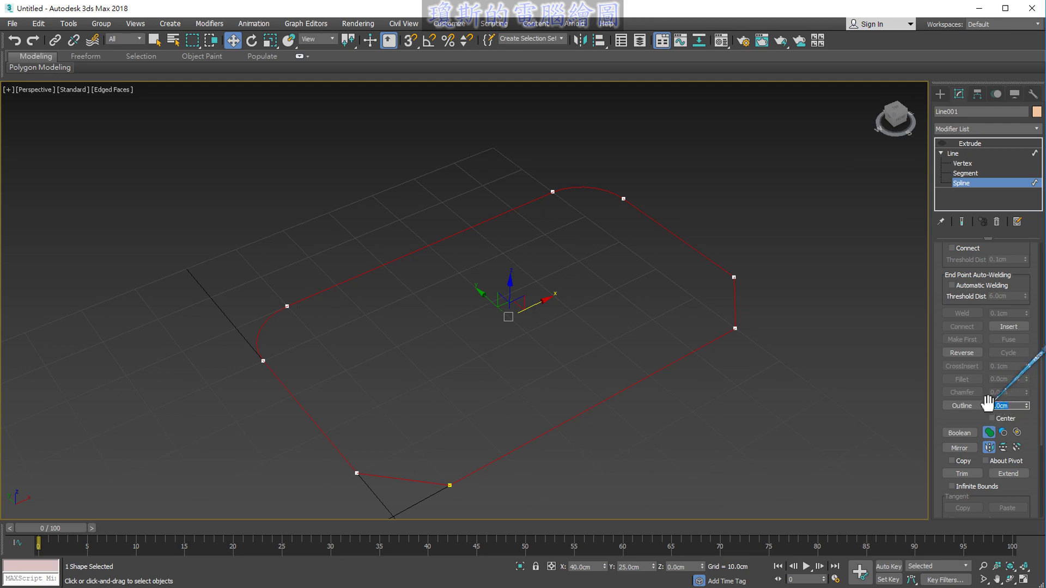
# - Drag an Outline inward to create a smaller inner copy of the spline
pyautogui.click(957, 407)
pyautogui.click(959, 405)
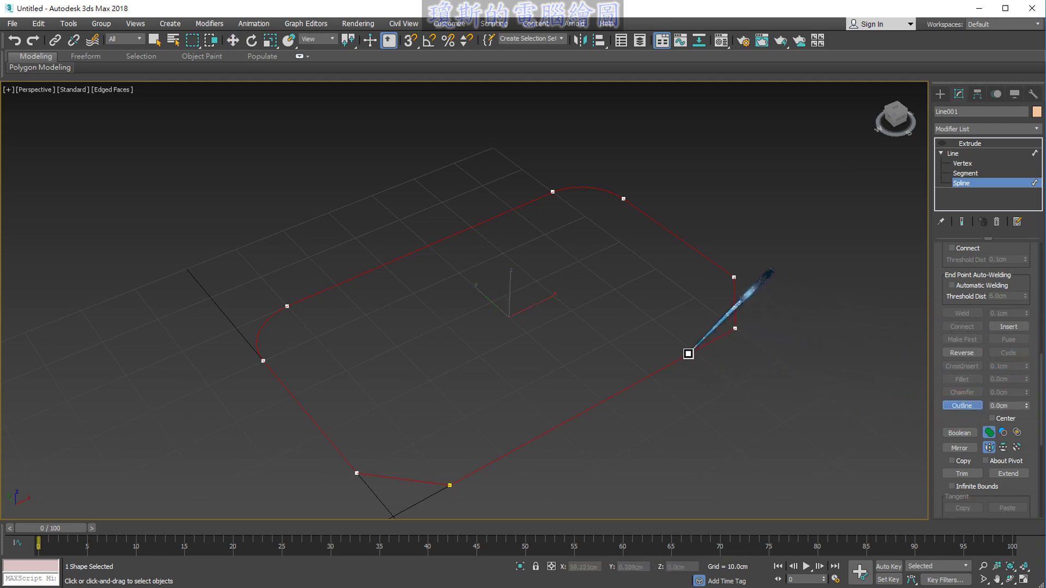
pyautogui.moveTo(687, 353)
pyautogui.mouseDown()
pyautogui.moveTo(661, 306)
pyautogui.moveTo(665, 315)
pyautogui.moveTo(598, 268)
pyautogui.mouseUp()
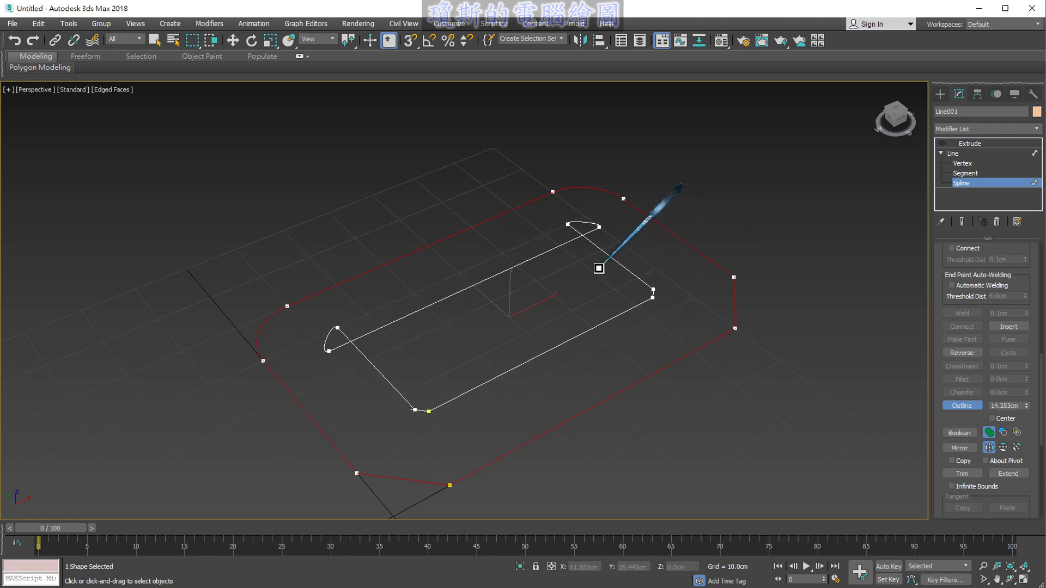
pyautogui.moveTo(599, 268); pyautogui.dragTo(599, 273)
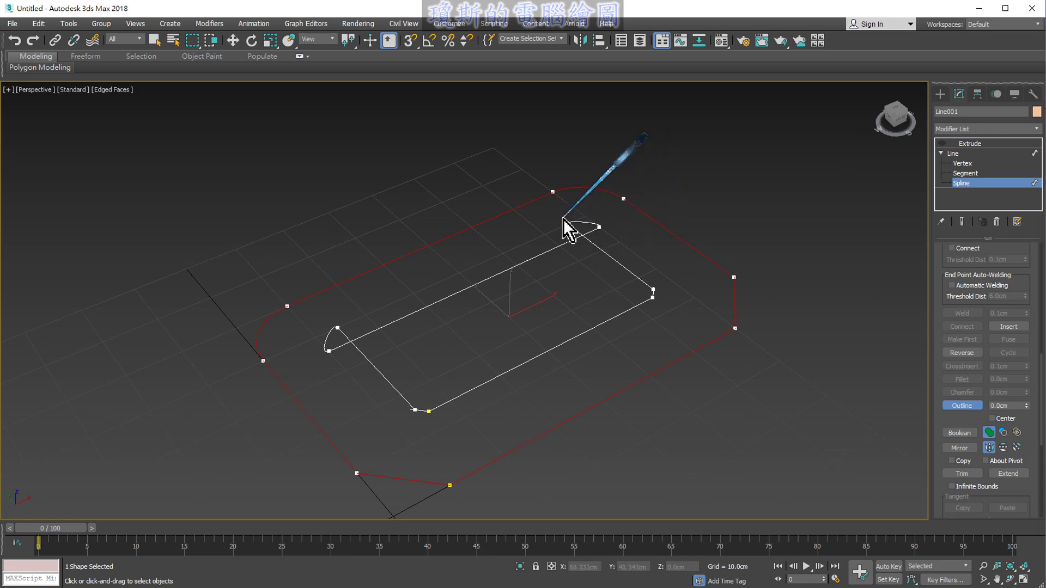
pyautogui.scroll(3, 591, 227)
pyautogui.scroll(2, 580, 244)
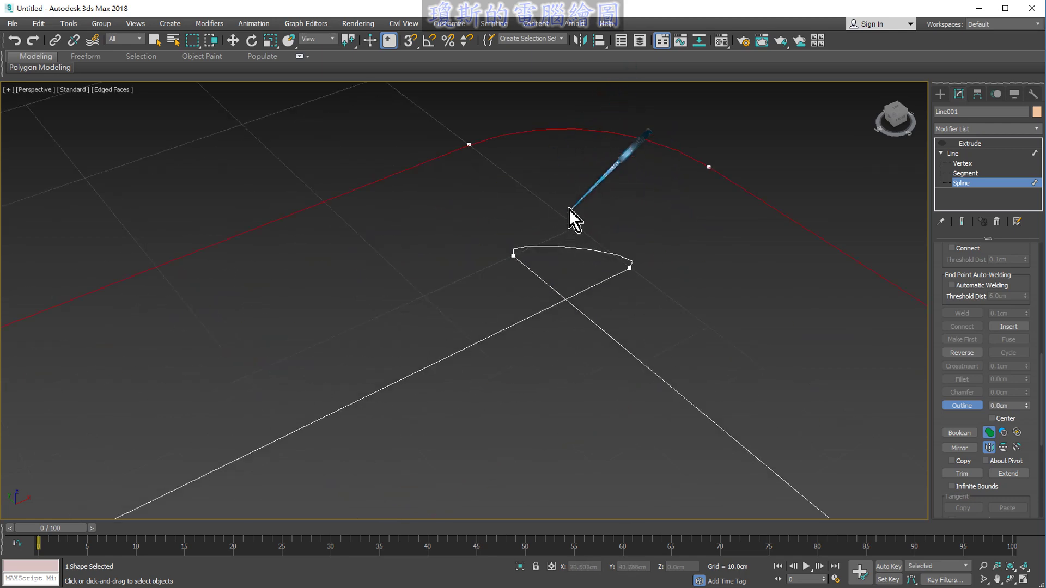
pyautogui.scroll(-4, 574, 215)
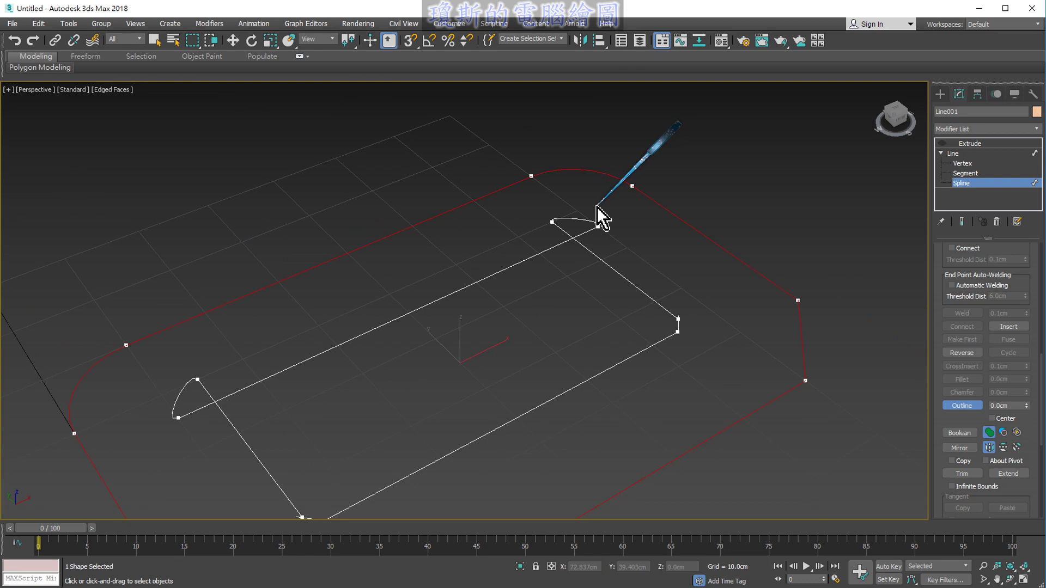
# - Preview the extruded slab from several angles and undo the looping inner outline
pyautogui.click(958, 153)
pyautogui.click(941, 143)
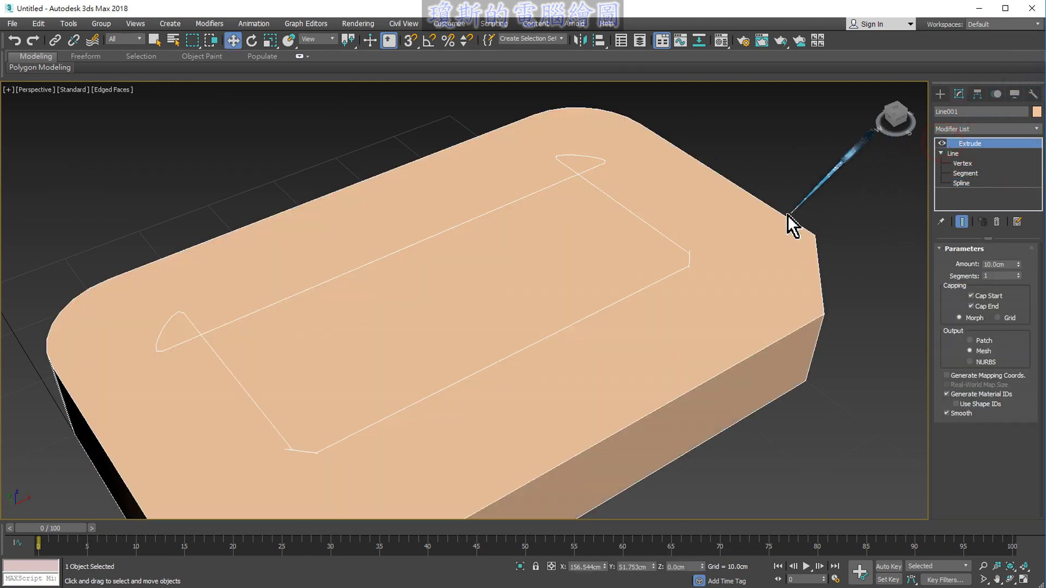
pyautogui.scroll(2, 681, 272)
pyautogui.moveTo(696, 300)
pyautogui.keyDown('alt'); pyautogui.mouseDown(button='middle')
pyautogui.moveTo(697, 233)
pyautogui.moveTo(702, 343)
pyautogui.moveTo(646, 244)
pyautogui.moveTo(570, 161)
pyautogui.moveTo(561, 227)
pyautogui.moveTo(495, 142)
pyautogui.mouseUp(button='middle'); pyautogui.keyUp('alt')
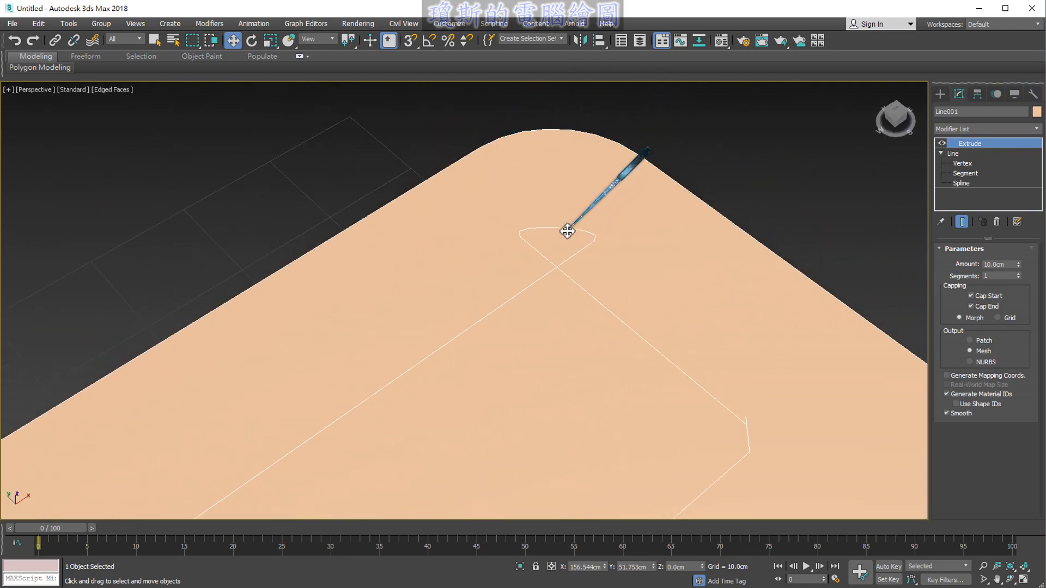
pyautogui.scroll(-2, 572, 218)
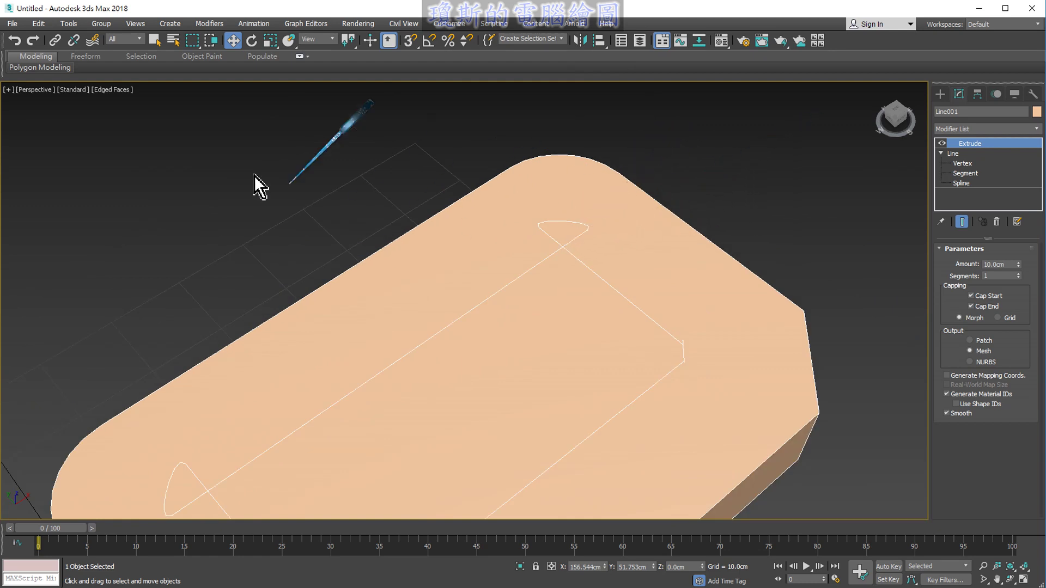
pyautogui.click(17, 43)
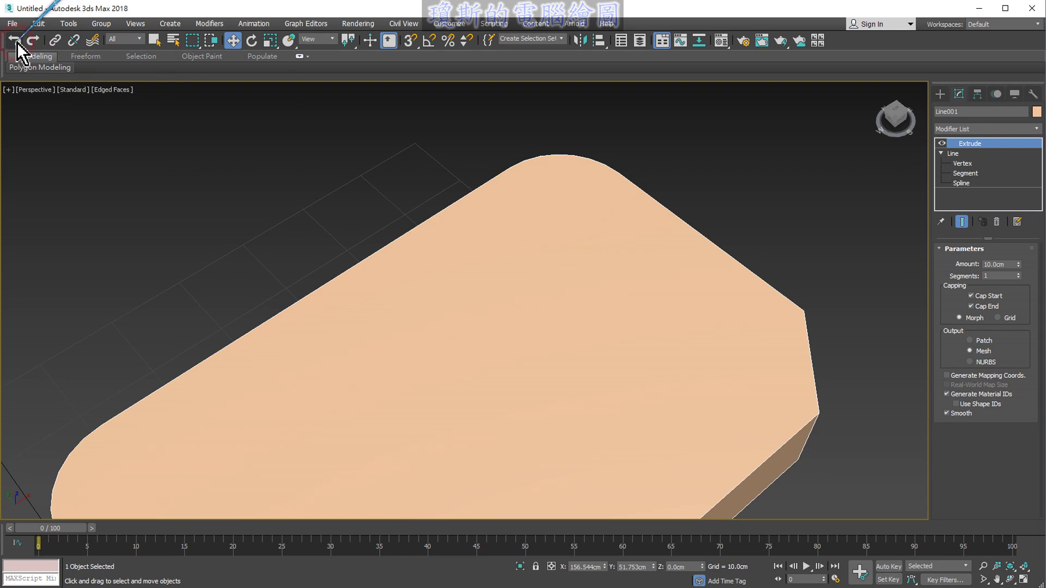
pyautogui.scroll(-3, 651, 345)
pyautogui.scroll(-2, 696, 362)
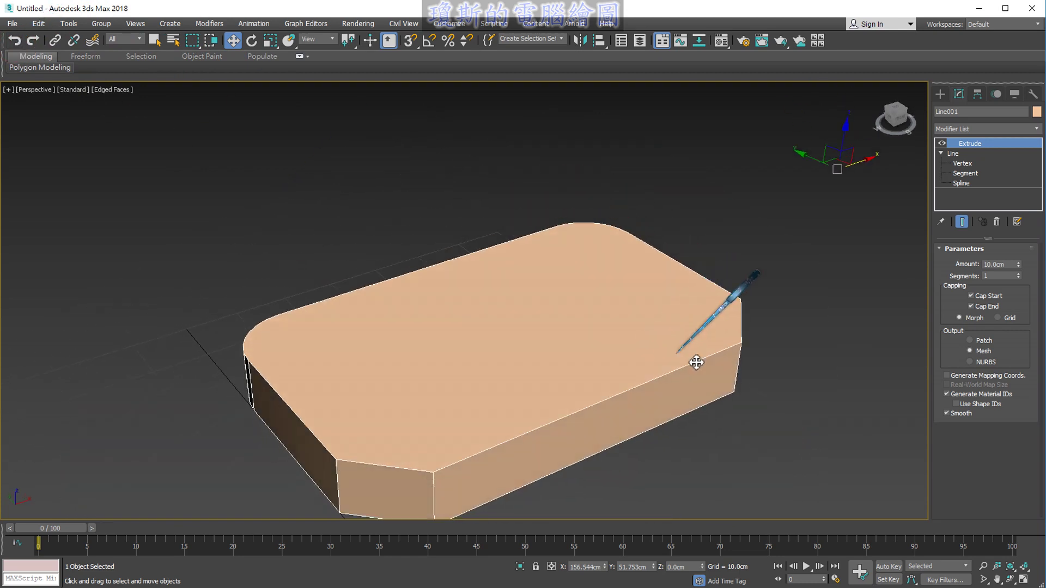
pyautogui.keyDown('alt'); pyautogui.moveTo(696, 362); pyautogui.dragTo(688, 319, button='middle'); pyautogui.keyUp('alt')
# - With Extrude hidden, outline the whole spline inward about 4.9 cm for a clean double contour
pyautogui.click(941, 142)
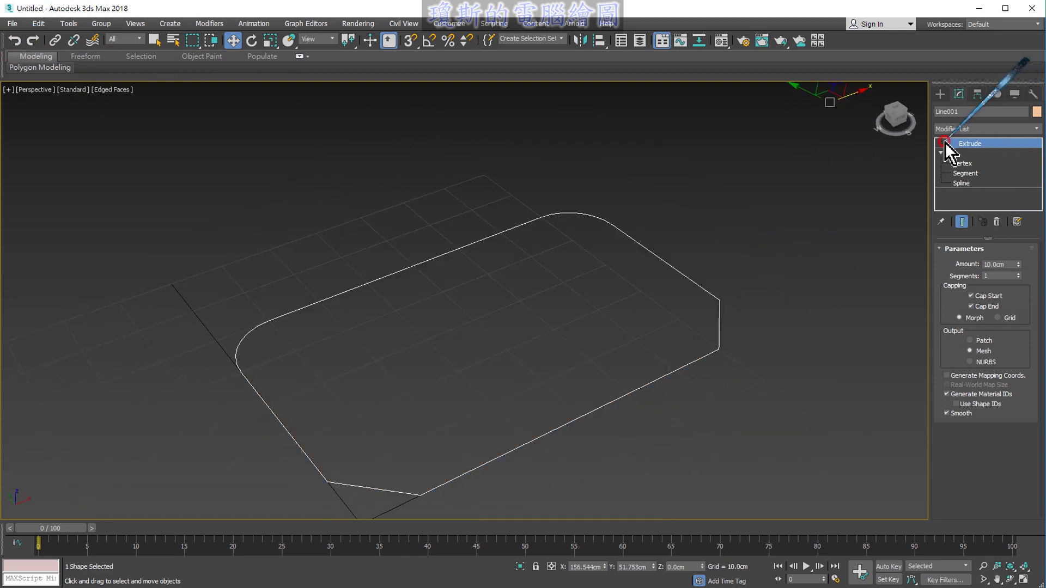
pyautogui.click(961, 183)
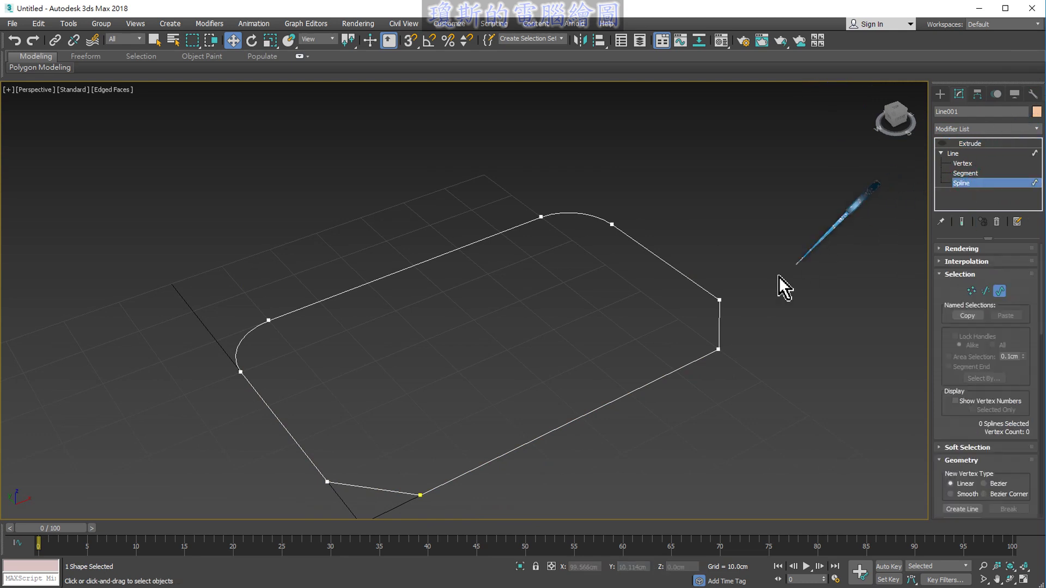
pyautogui.click(710, 292)
pyautogui.scroll(-2, 934, 357)
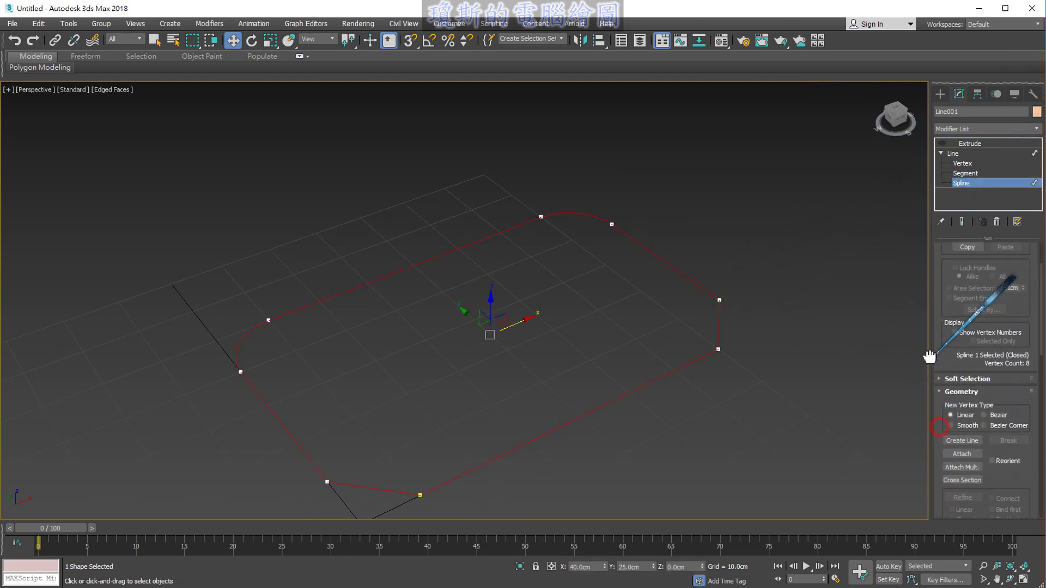
pyautogui.scroll(-3, 943, 369)
pyautogui.scroll(-2, 942, 370)
pyautogui.scroll(-1, 962, 365)
pyautogui.scroll(-2, 962, 367)
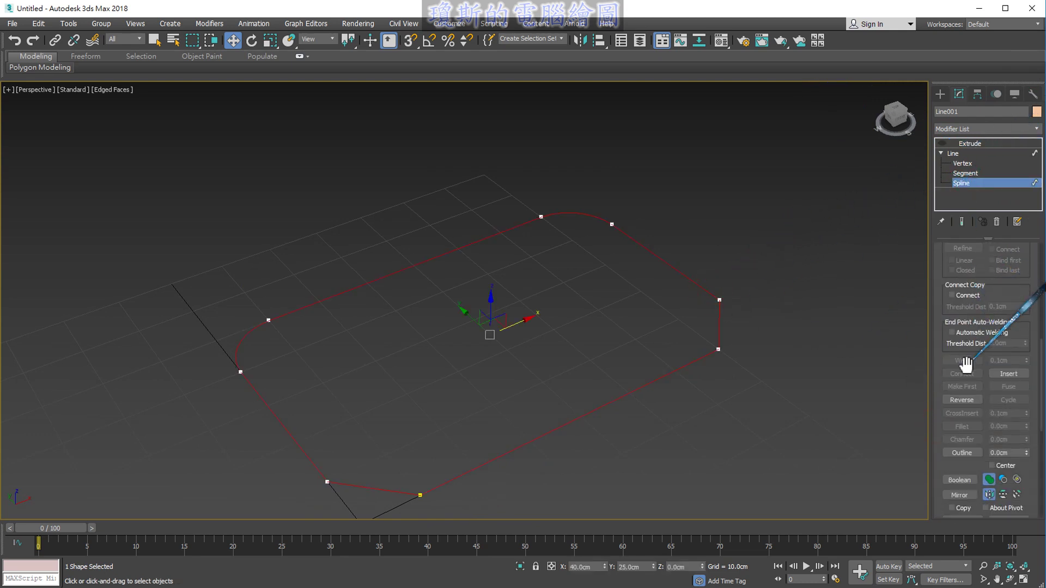
pyautogui.click(967, 453)
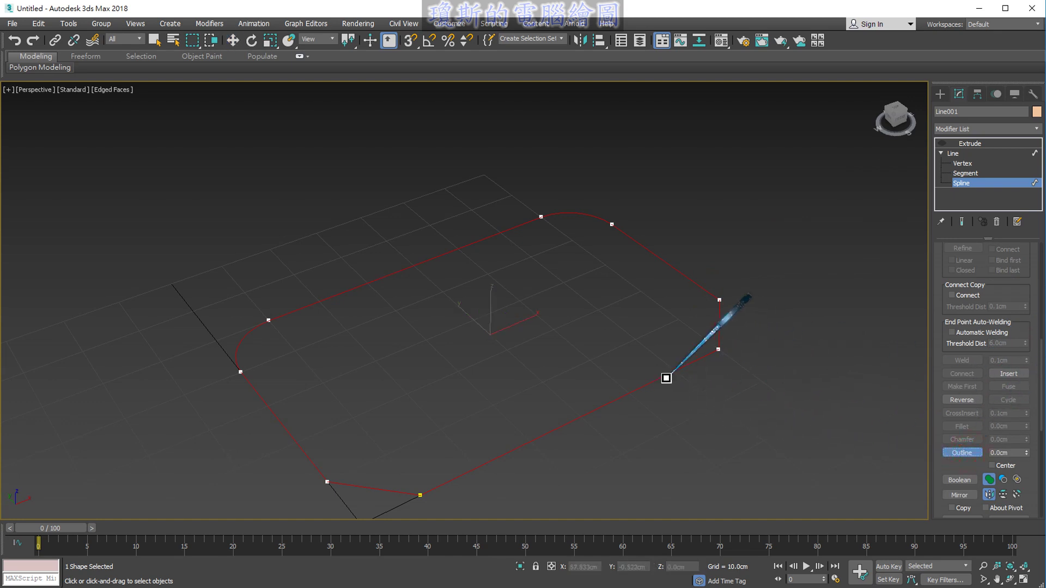
pyautogui.moveTo(663, 378)
pyautogui.mouseDown()
pyautogui.moveTo(746, 431)
pyautogui.moveTo(606, 361)
pyautogui.moveTo(530, 294)
pyautogui.moveTo(577, 347)
pyautogui.mouseUp()
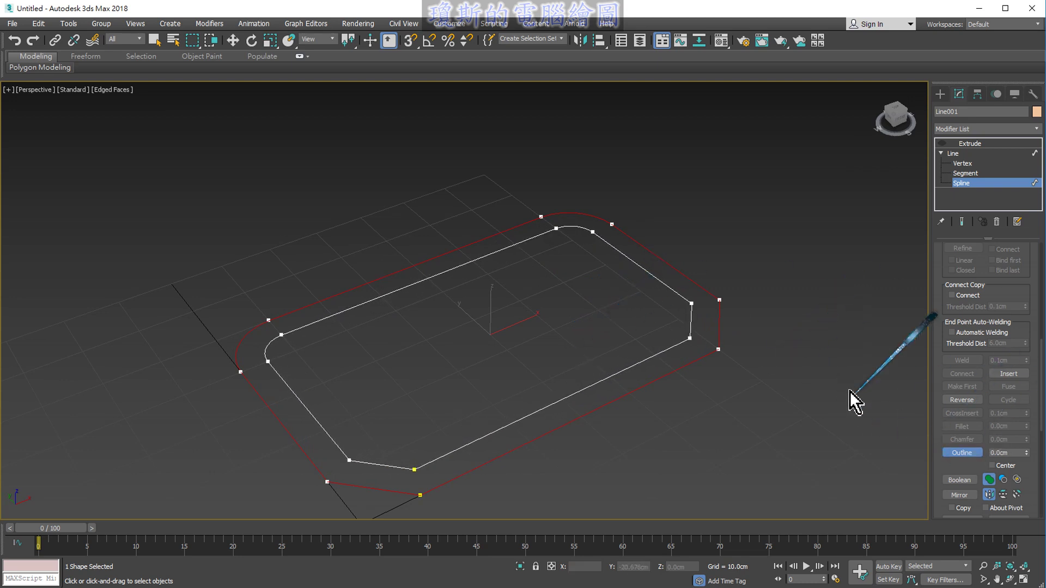
# - Finish outlining and view the extruded hollow 10.0 cm double-walled frame from above
pyautogui.press('w')
pyautogui.click(953, 154)
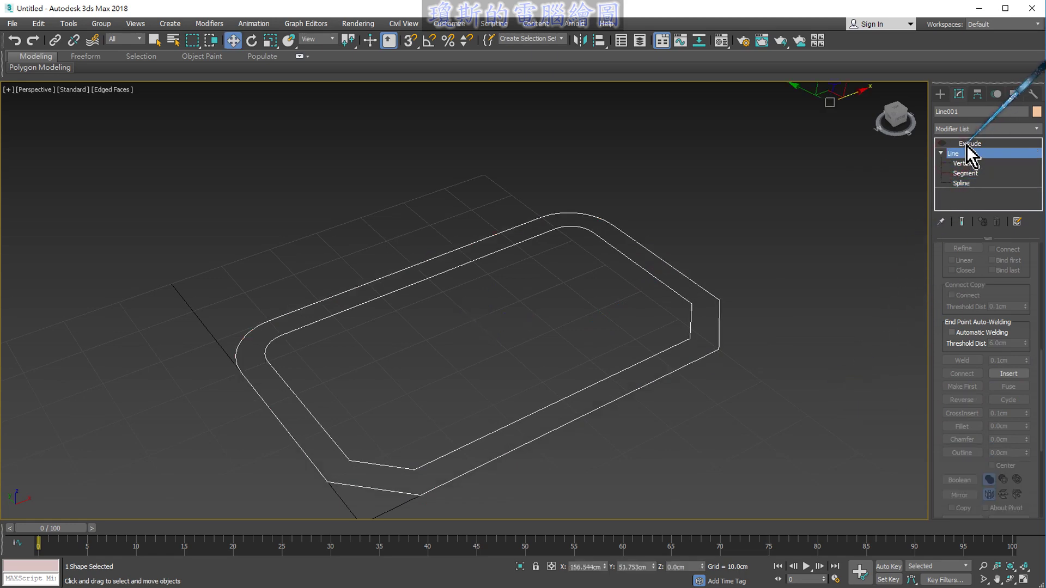
pyautogui.click(945, 144)
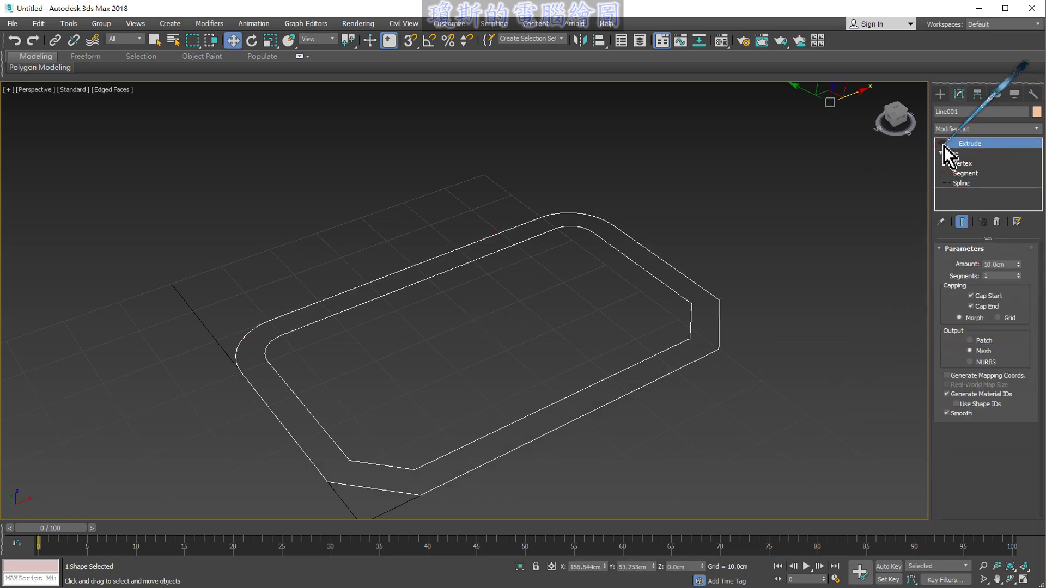
pyautogui.moveTo(791, 260)
pyautogui.keyDown('alt'); pyautogui.mouseDown(button='middle')
pyautogui.moveTo(707, 315)
pyautogui.moveTo(693, 305)
pyautogui.moveTo(677, 240)
pyautogui.moveTo(758, 261)
pyautogui.moveTo(731, 261)
pyautogui.mouseUp(button='middle'); pyautogui.keyUp('alt')
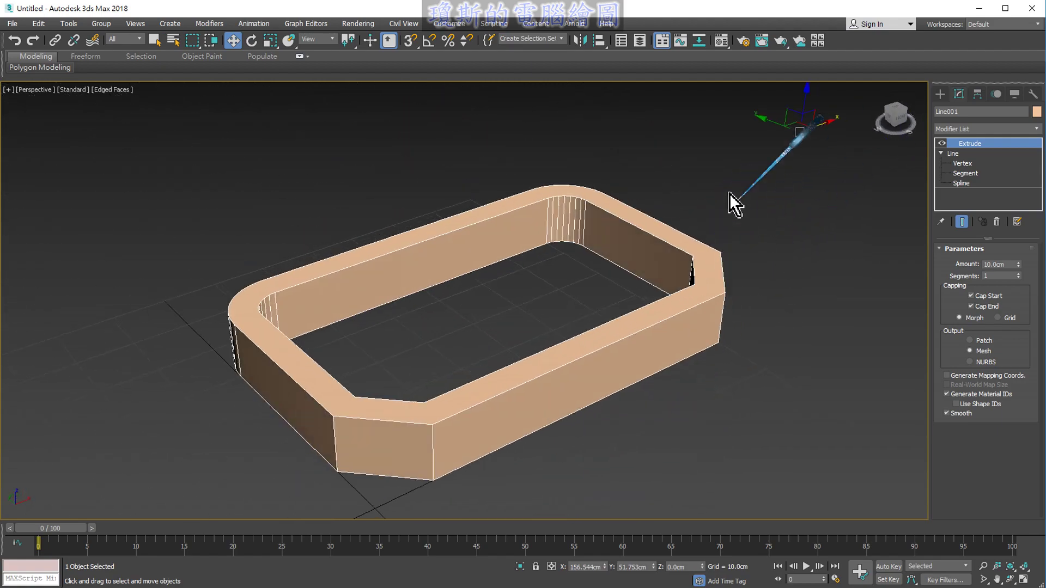
pyautogui.moveTo(586, 181)
pyautogui.keyDown('alt'); pyautogui.mouseDown(button='middle')
pyautogui.moveTo(639, 215)
pyautogui.moveTo(698, 217)
pyautogui.moveTo(655, 159)
pyautogui.mouseUp(button='middle'); pyautogui.keyUp('alt')
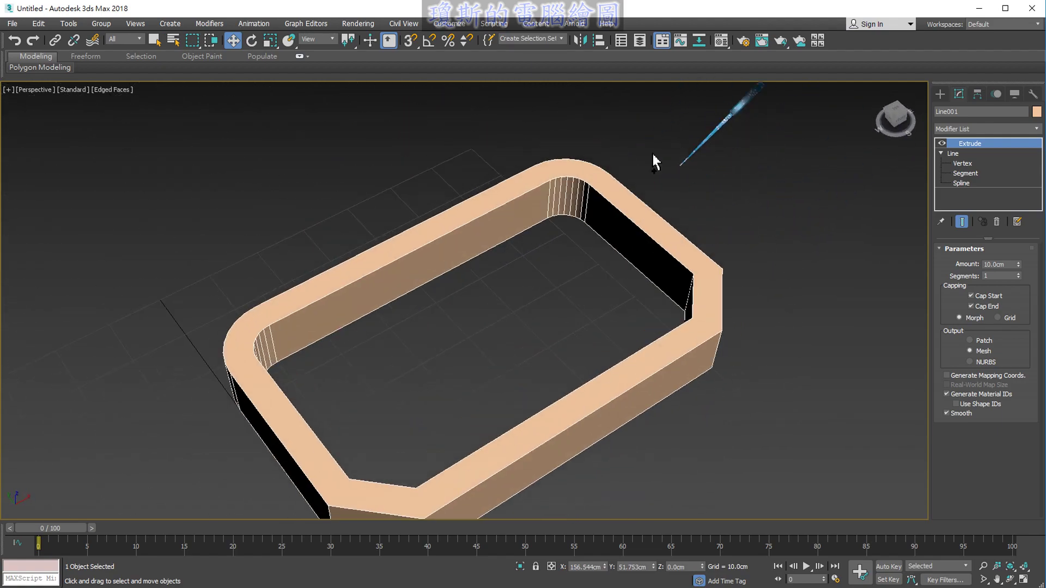
pyautogui.moveTo(535, 163); pyautogui.dragTo(601, 161)
pyautogui.moveTo(549, 197); pyautogui.dragTo(579, 203)
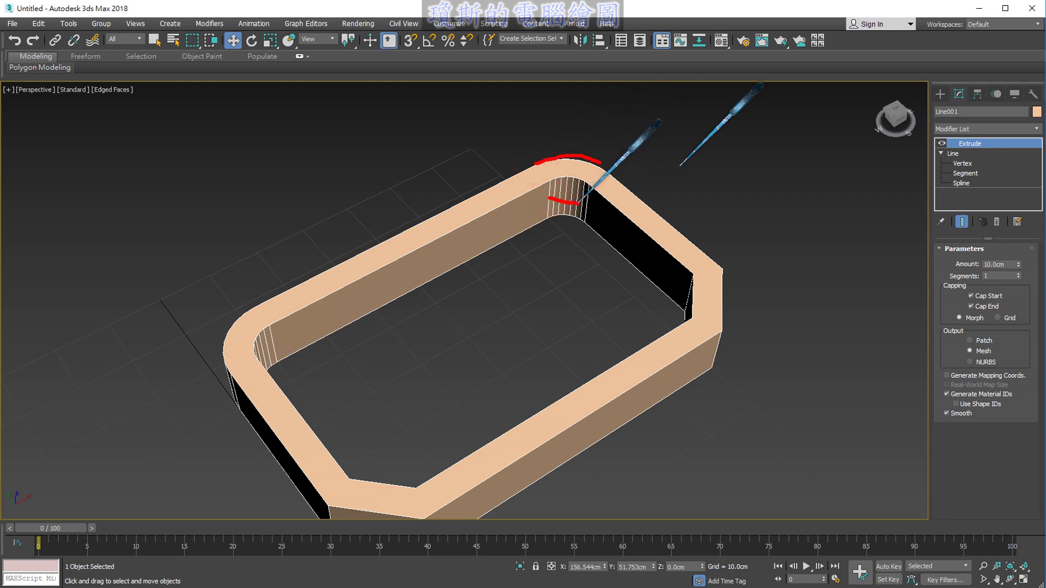
pyautogui.moveTo(469, 195)
pyautogui.mouseDown()
pyautogui.moveTo(544, 160)
pyautogui.moveTo(653, 193)
pyautogui.mouseUp()
pyautogui.moveTo(444, 253)
pyautogui.mouseDown()
pyautogui.moveTo(546, 206)
pyautogui.moveTo(531, 207)
pyautogui.moveTo(647, 268)
pyautogui.mouseUp()
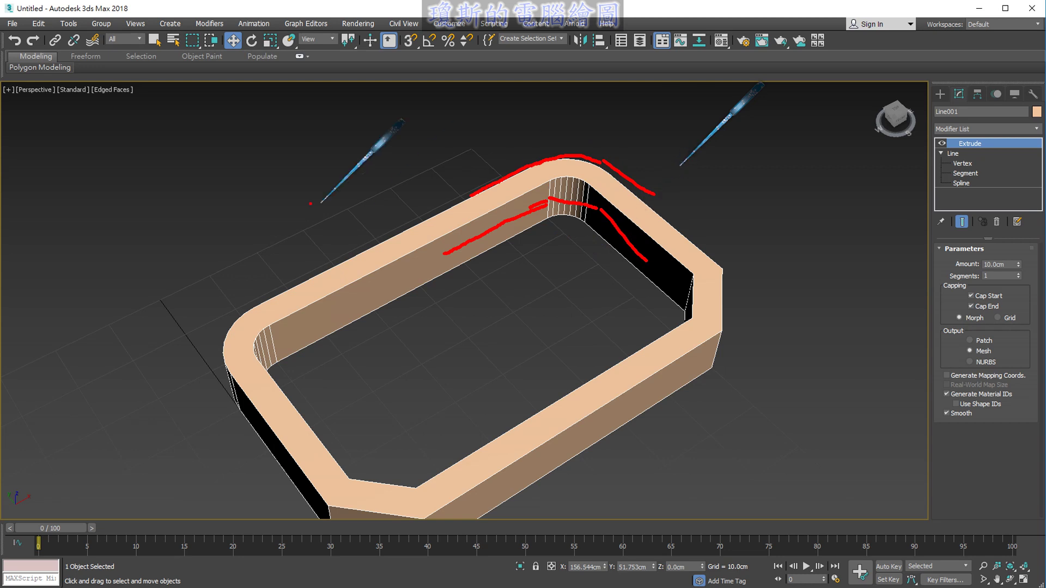
pyautogui.moveTo(115, 184); pyautogui.dragTo(245, 260)
pyautogui.moveTo(121, 175)
pyautogui.mouseDown()
pyautogui.moveTo(304, 93)
pyautogui.moveTo(465, 162)
pyautogui.moveTo(253, 252)
pyautogui.mouseUp()
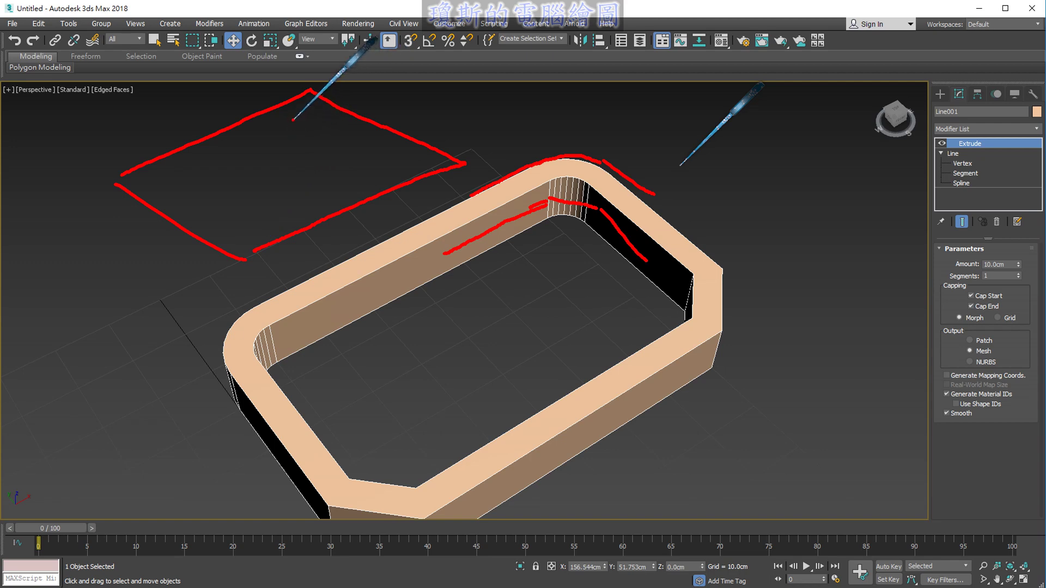
pyautogui.moveTo(294, 119)
pyautogui.mouseDown()
pyautogui.moveTo(171, 175)
pyautogui.moveTo(199, 208)
pyautogui.moveTo(240, 228)
pyautogui.moveTo(414, 161)
pyautogui.moveTo(297, 119)
pyautogui.mouseUp()
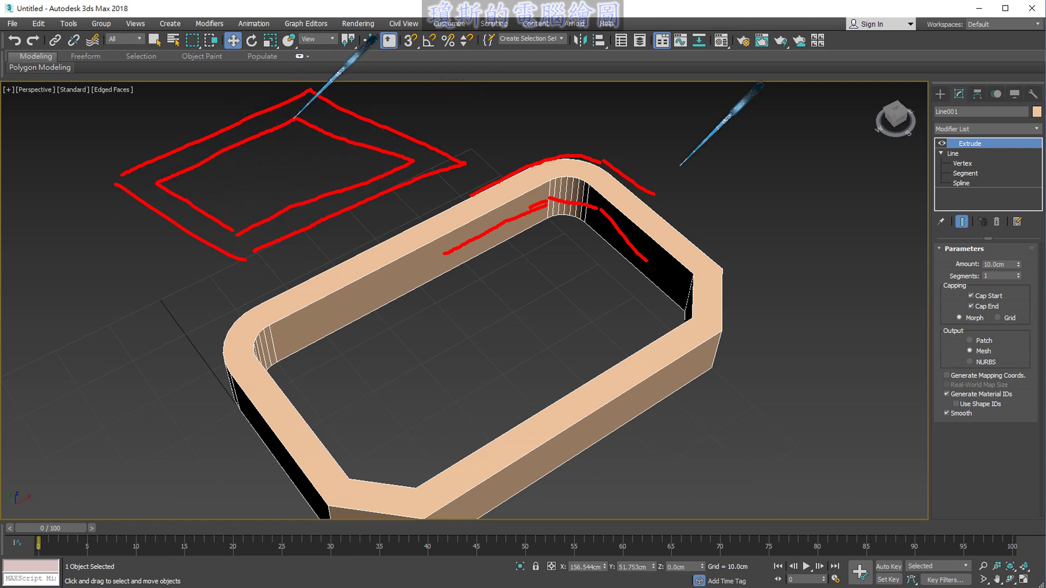
pyautogui.moveTo(311, 72); pyautogui.dragTo(333, 70)
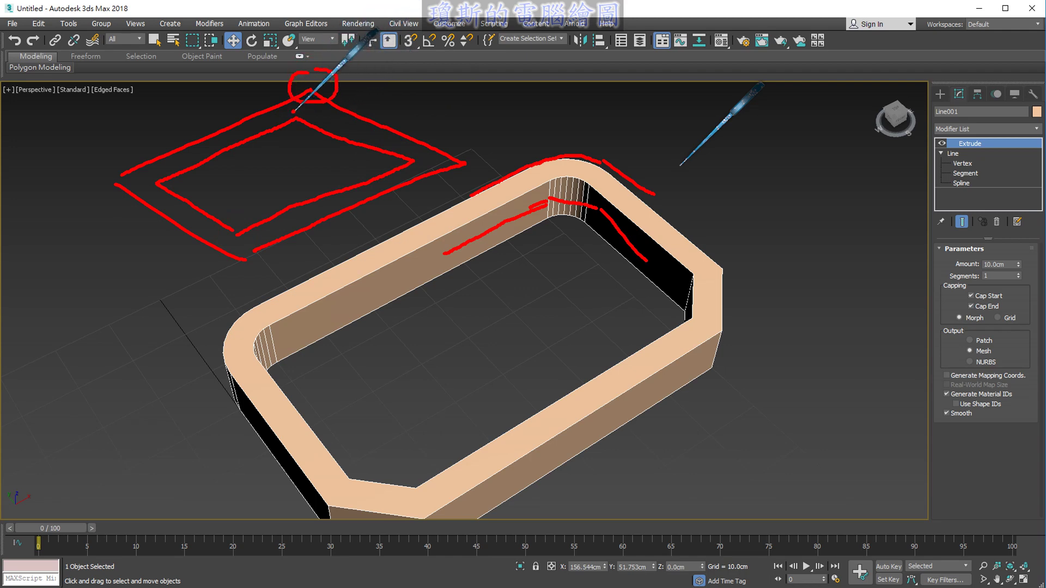
pyautogui.moveTo(293, 111); pyautogui.dragTo(297, 109)
pyautogui.moveTo(360, 39); pyautogui.dragTo(364, 71)
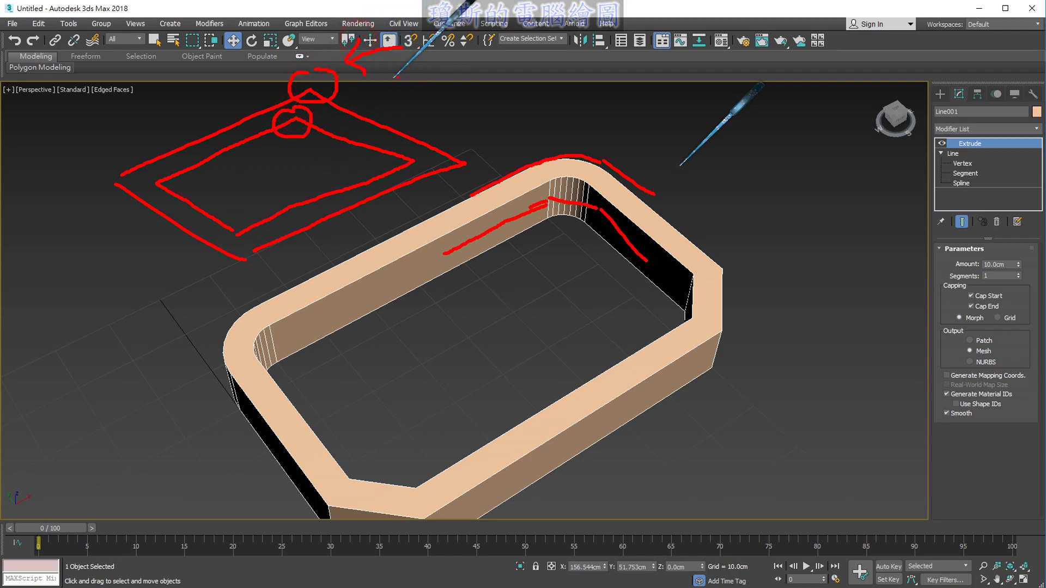
pyautogui.moveTo(452, 48); pyautogui.dragTo(417, 86)
pyautogui.moveTo(417, 60)
pyautogui.mouseDown()
pyautogui.moveTo(446, 57)
pyautogui.moveTo(460, 83)
pyautogui.mouseUp()
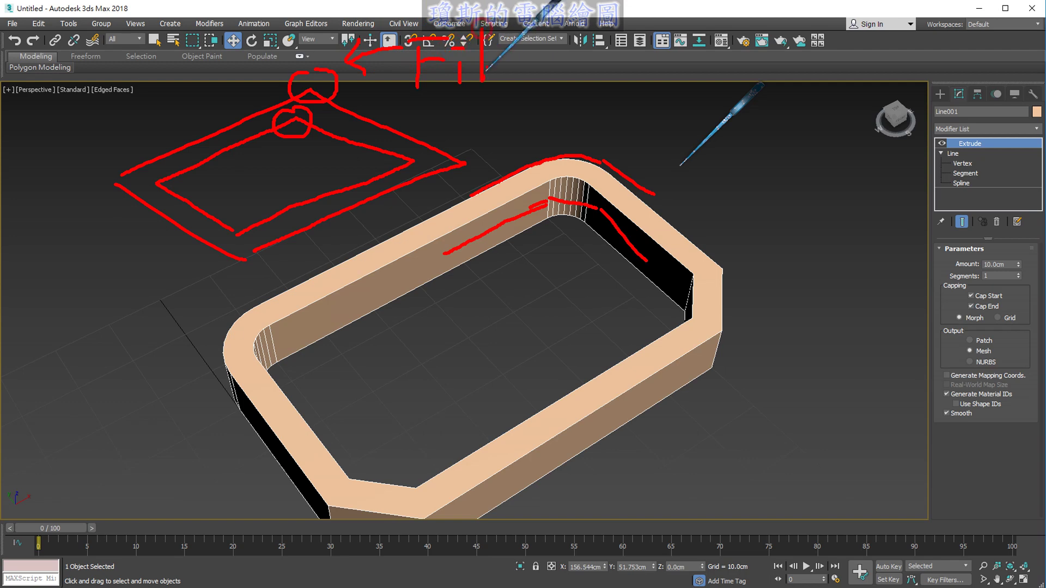
pyautogui.moveTo(500, 30)
pyautogui.mouseDown()
pyautogui.moveTo(502, 81)
pyautogui.moveTo(528, 94)
pyautogui.mouseUp()
pyautogui.moveTo(549, 22); pyautogui.dragTo(588, 82)
pyautogui.moveTo(534, 44); pyautogui.dragTo(566, 43)
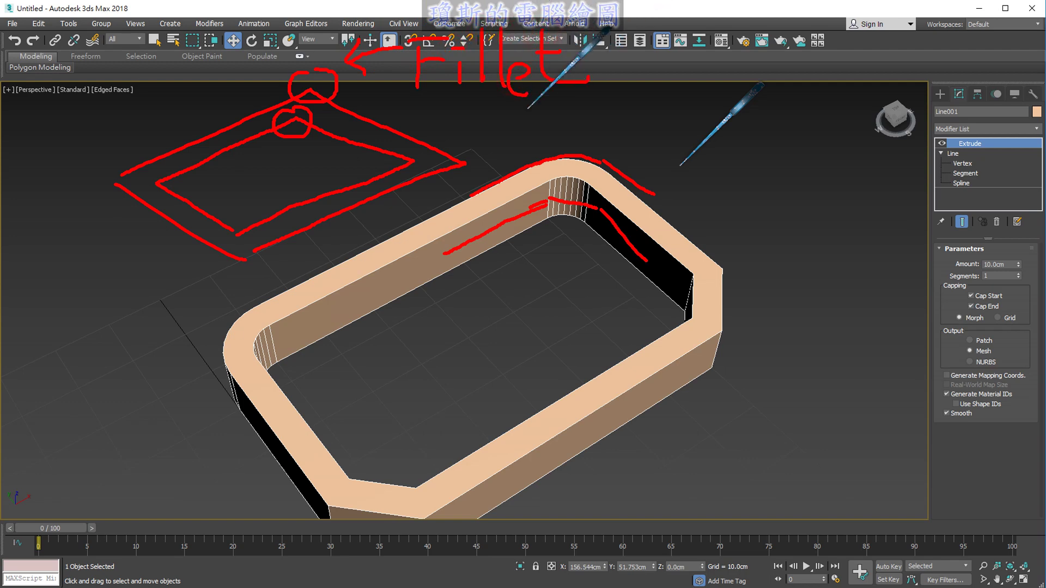
pyautogui.moveTo(289, 143)
pyautogui.mouseDown()
pyautogui.moveTo(144, 275)
pyautogui.moveTo(166, 278)
pyautogui.mouseUp()
pyautogui.moveTo(70, 342); pyautogui.dragTo(57, 388)
pyautogui.moveTo(74, 332)
pyautogui.mouseDown()
pyautogui.moveTo(77, 378)
pyautogui.moveTo(88, 388)
pyautogui.moveTo(160, 377)
pyautogui.mouseUp()
pyautogui.moveTo(186, 326)
pyautogui.mouseDown()
pyautogui.moveTo(179, 393)
pyautogui.moveTo(213, 390)
pyautogui.moveTo(236, 363)
pyautogui.mouseUp()
pyautogui.moveTo(272, 393); pyautogui.dragTo(49, 407)
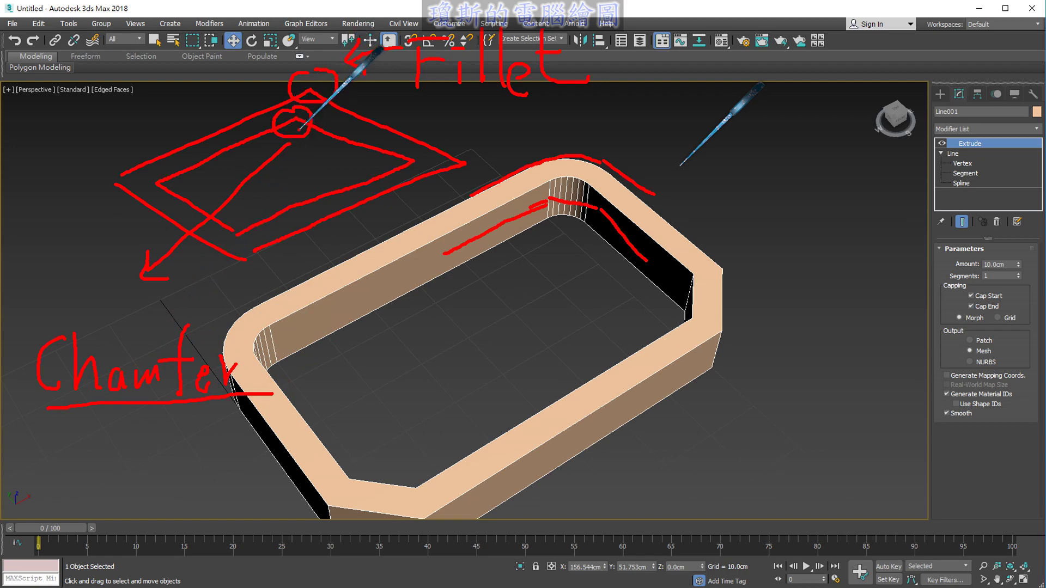
pyautogui.moveTo(524, 165)
pyautogui.mouseDown()
pyautogui.moveTo(609, 163)
pyautogui.moveTo(573, 191)
pyautogui.moveTo(591, 174)
pyautogui.mouseUp()
pyautogui.moveTo(521, 181); pyautogui.dragTo(599, 158)
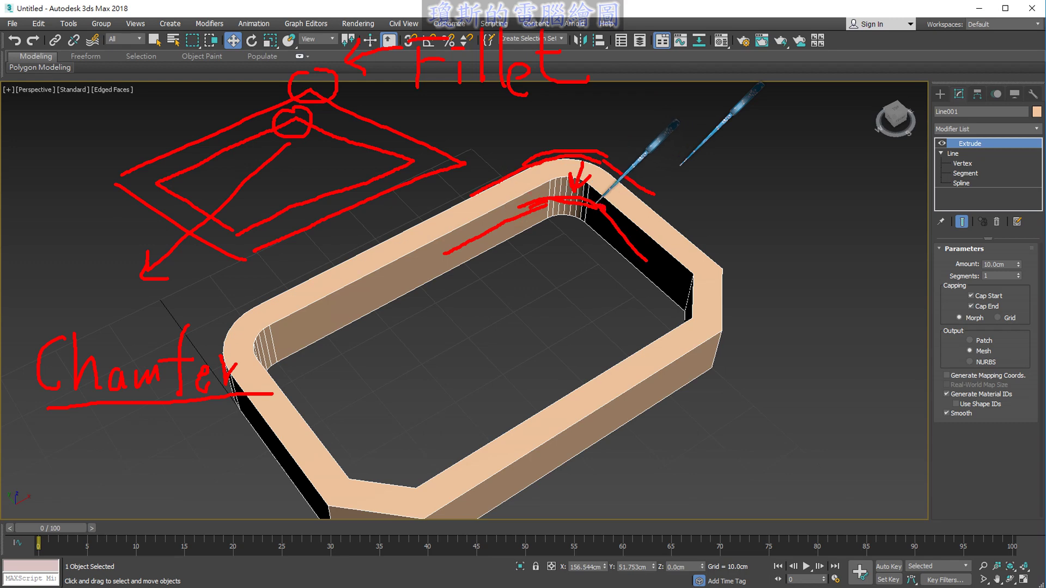
pyautogui.moveTo(518, 206); pyautogui.dragTo(604, 207)
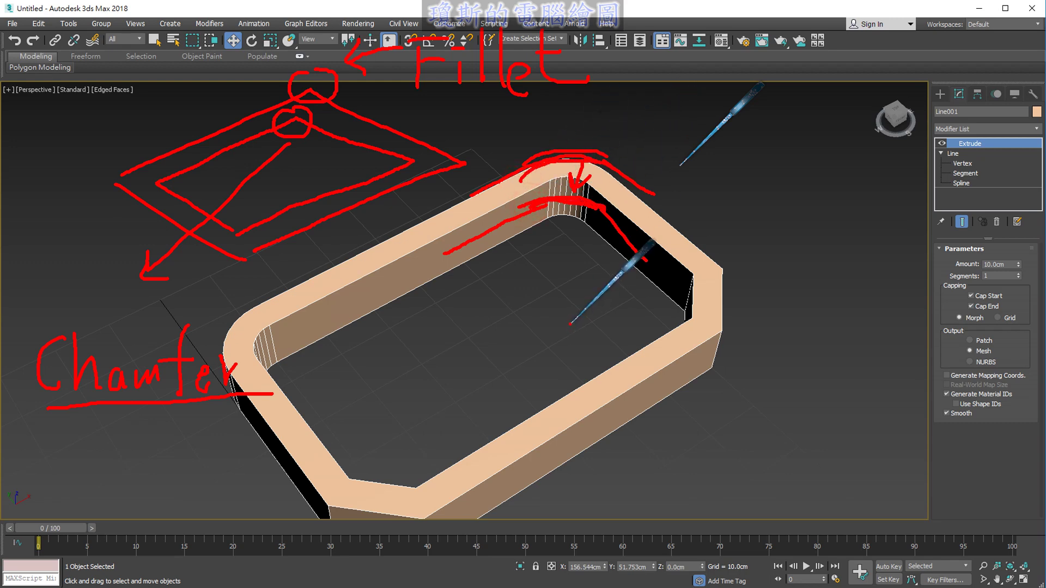
pyautogui.press('Escape')
pyautogui.moveTo(606, 264); pyautogui.dragTo(609, 229, button='middle')
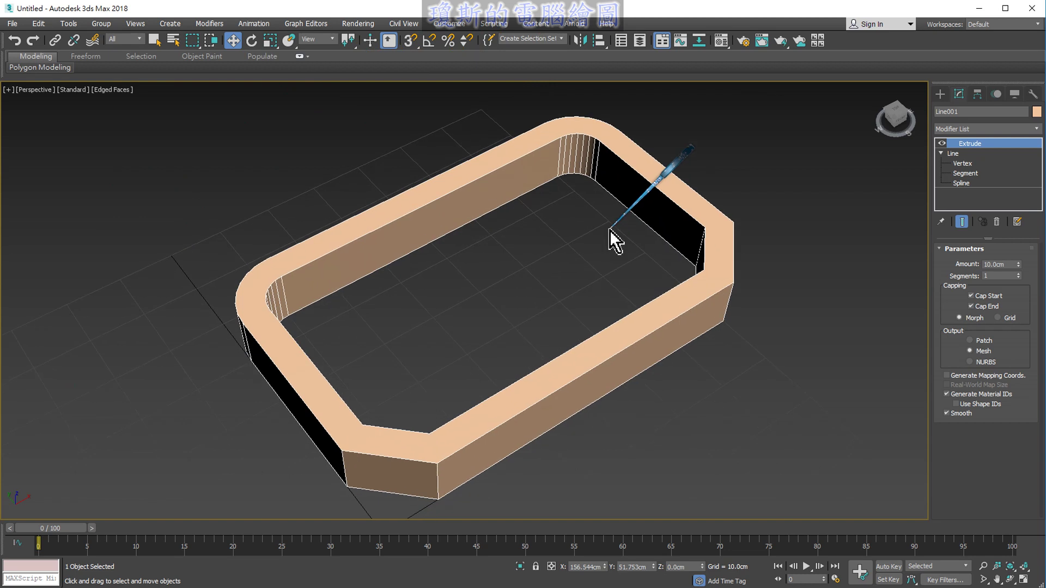
# - Hide Extrude and select the inner spline at Spline sub-object level
pyautogui.click(941, 143)
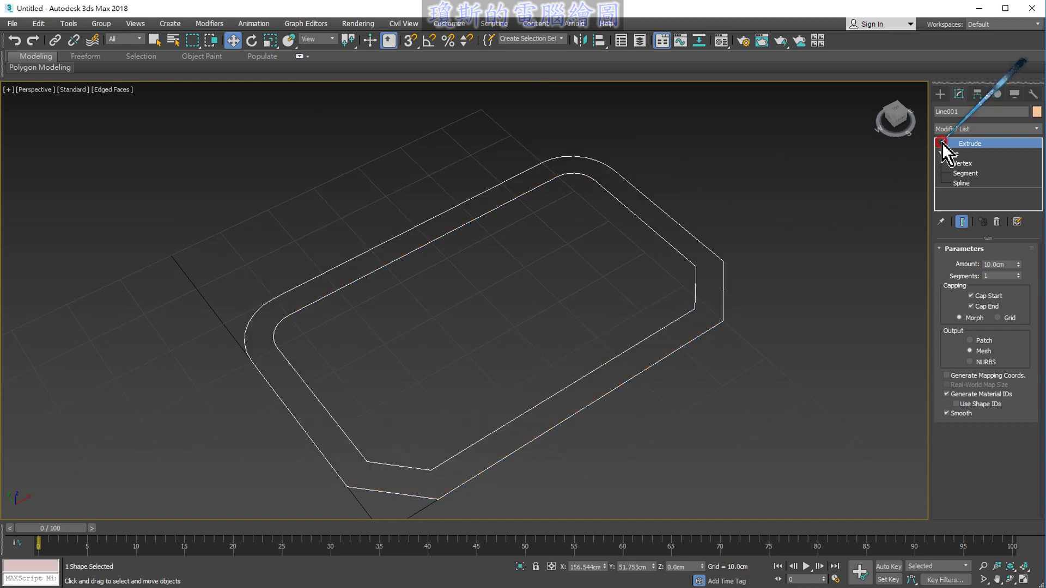
pyautogui.click(961, 183)
pyautogui.click(666, 243)
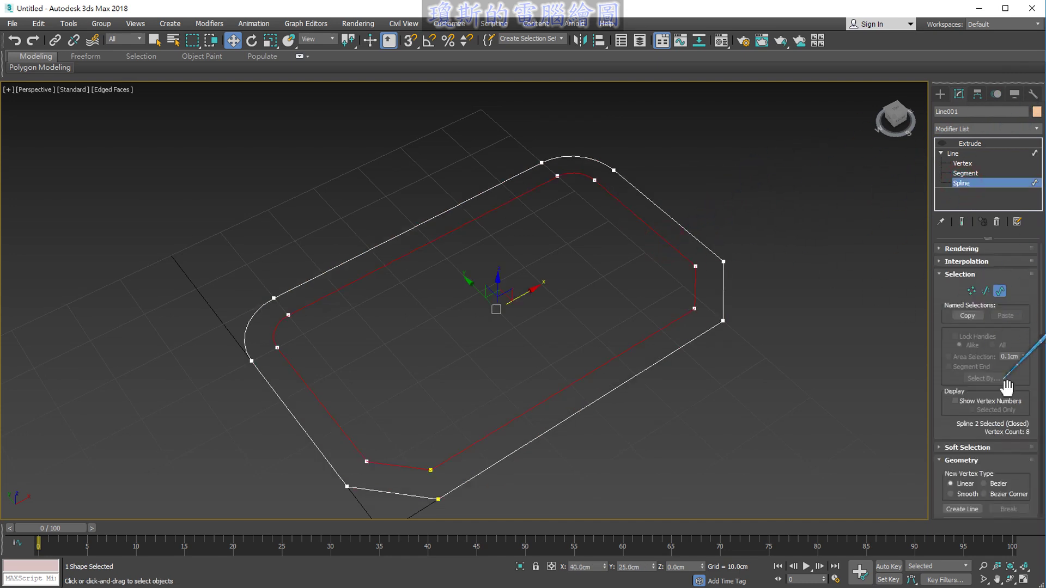
# - Drag an Outline inward from the inner spline to add a third contour
pyautogui.moveTo(946, 427); pyautogui.dragTo(941, 361)
pyautogui.scroll(-2, 1010, 425)
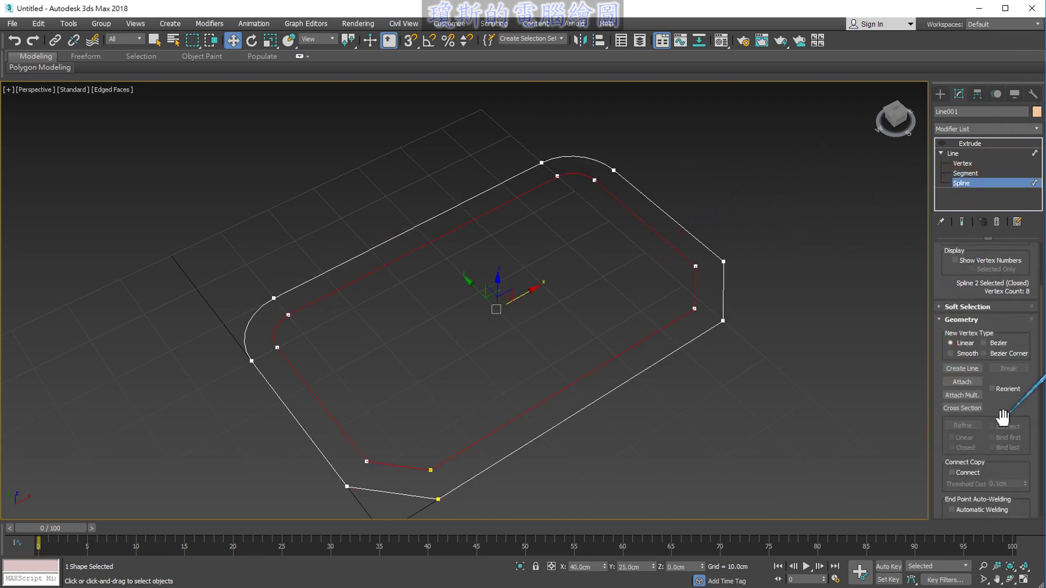
pyautogui.scroll(-2, 1004, 416)
pyautogui.scroll(-2, 1004, 409)
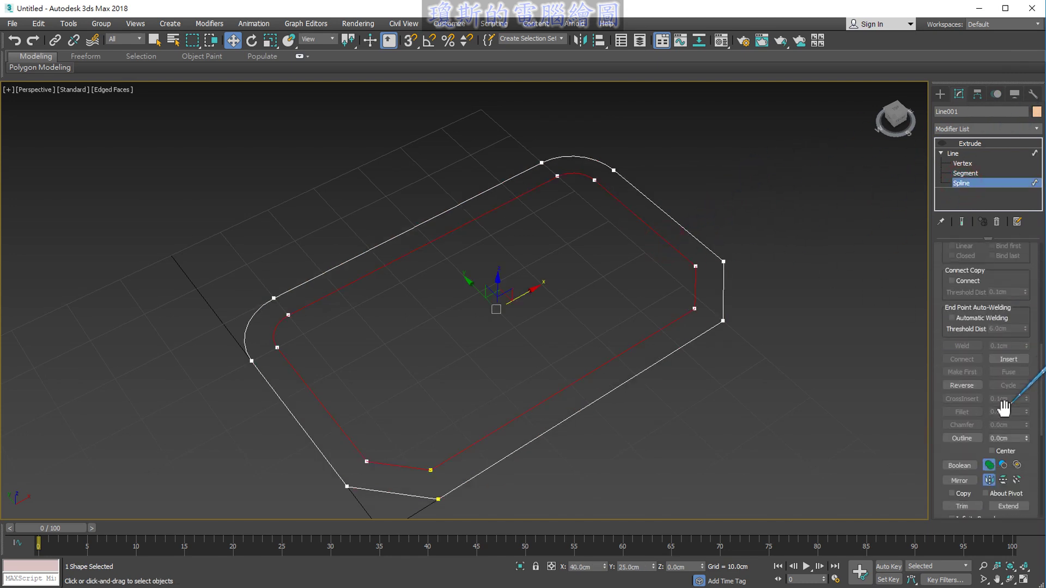
pyautogui.click(961, 437)
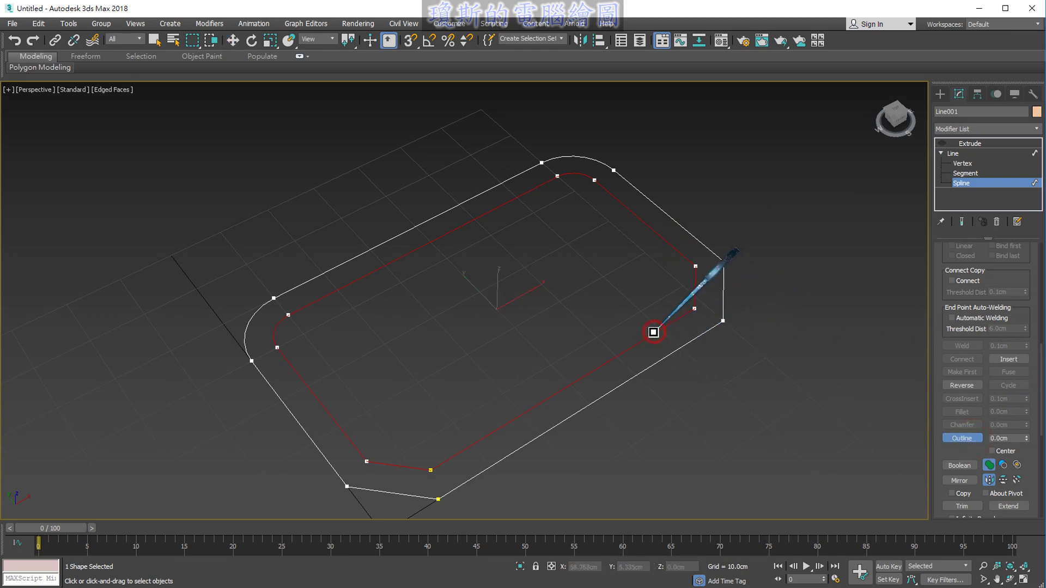
pyautogui.moveTo(653, 333); pyautogui.dragTo(643, 316)
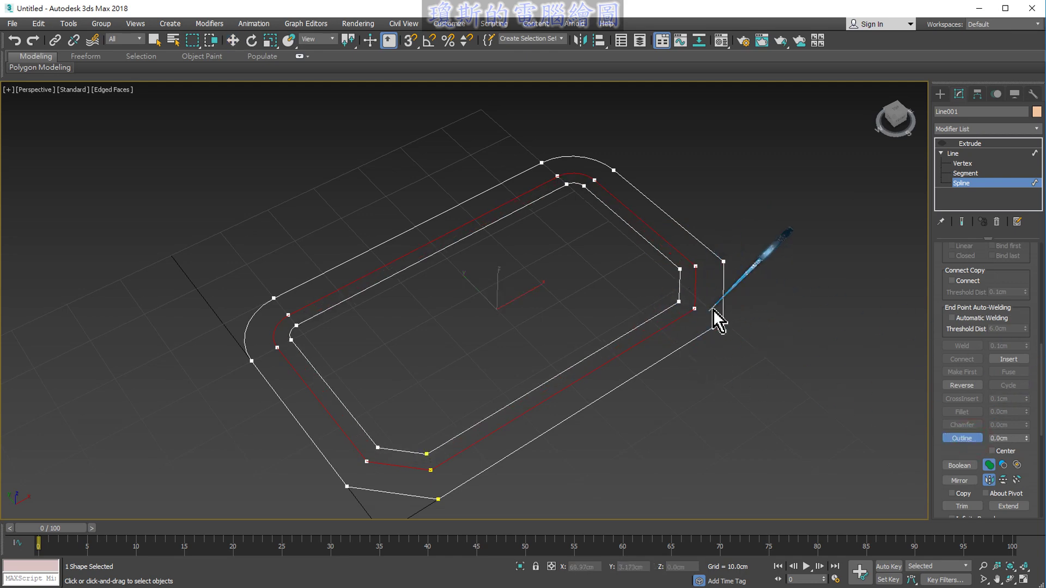
pyautogui.scroll(5, 694, 309)
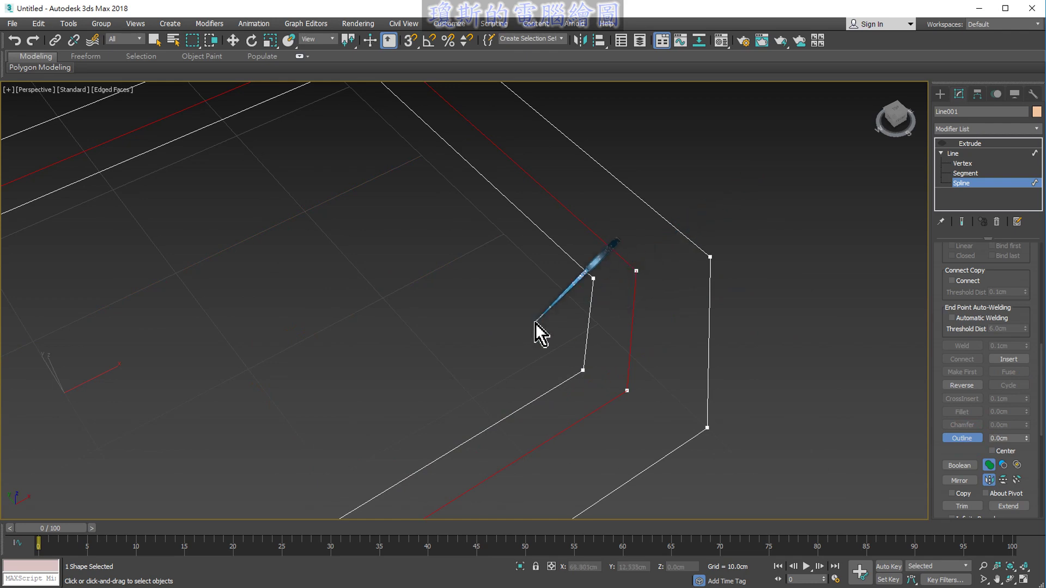
# - Drag a thin additional outline hugging the inner spline, then deselect the splines
pyautogui.scroll(-5, 540, 322)
pyautogui.moveTo(512, 330); pyautogui.dragTo(583, 339, button='middle')
pyautogui.scroll(2, 584, 338)
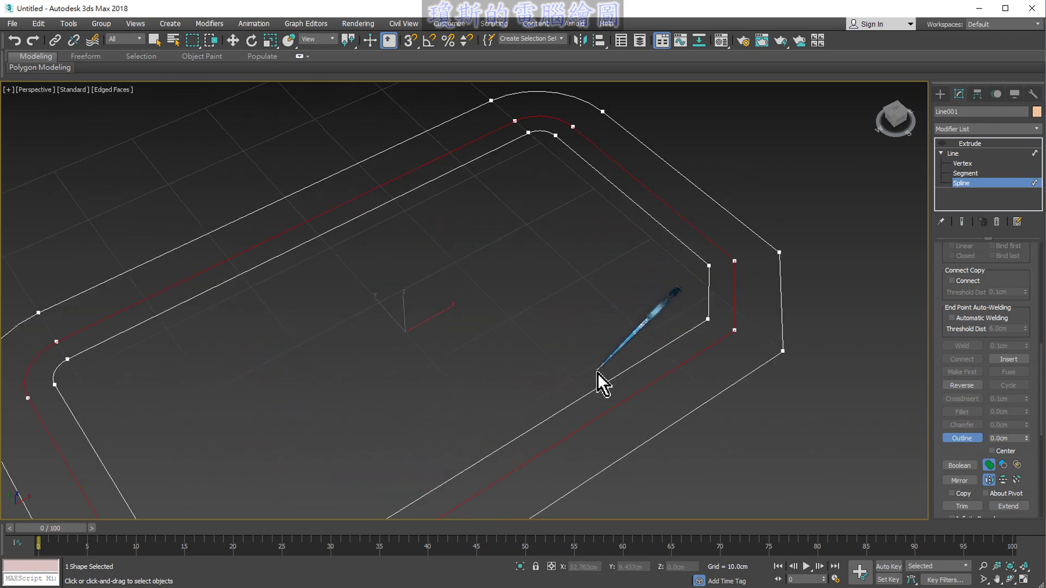
pyautogui.moveTo(600, 380)
pyautogui.mouseDown()
pyautogui.moveTo(564, 319)
pyautogui.moveTo(600, 366)
pyautogui.mouseUp()
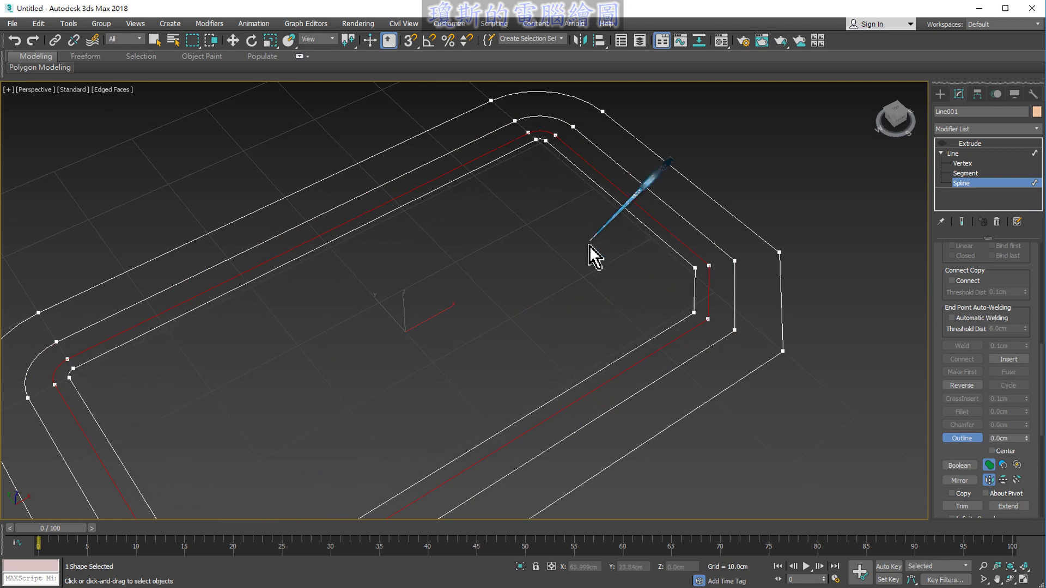
pyautogui.scroll(3, 567, 229)
pyautogui.scroll(3, 518, 239)
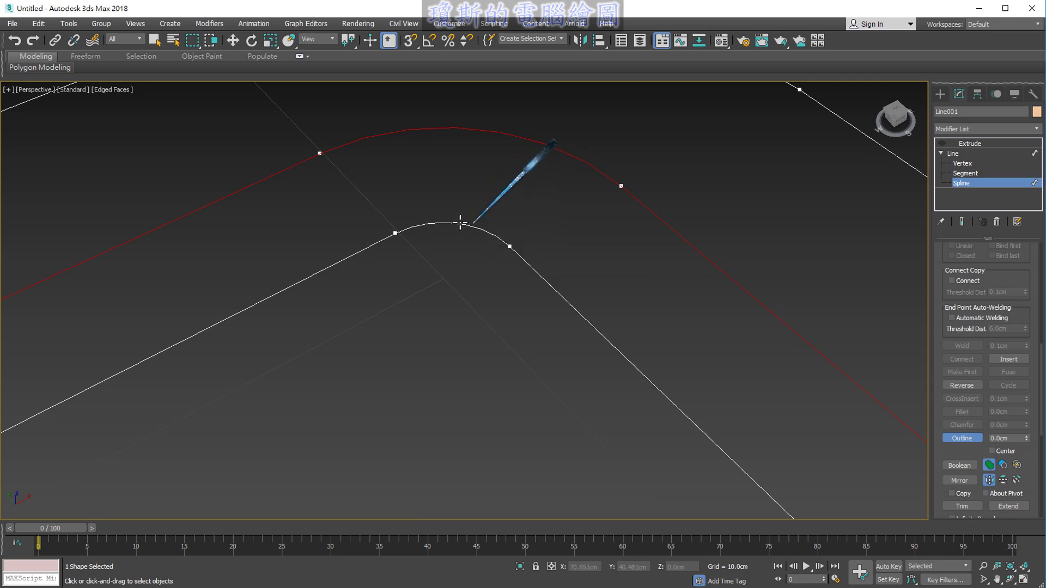
pyautogui.scroll(-3, 523, 220)
pyautogui.scroll(-3, 544, 207)
pyautogui.click(665, 207)
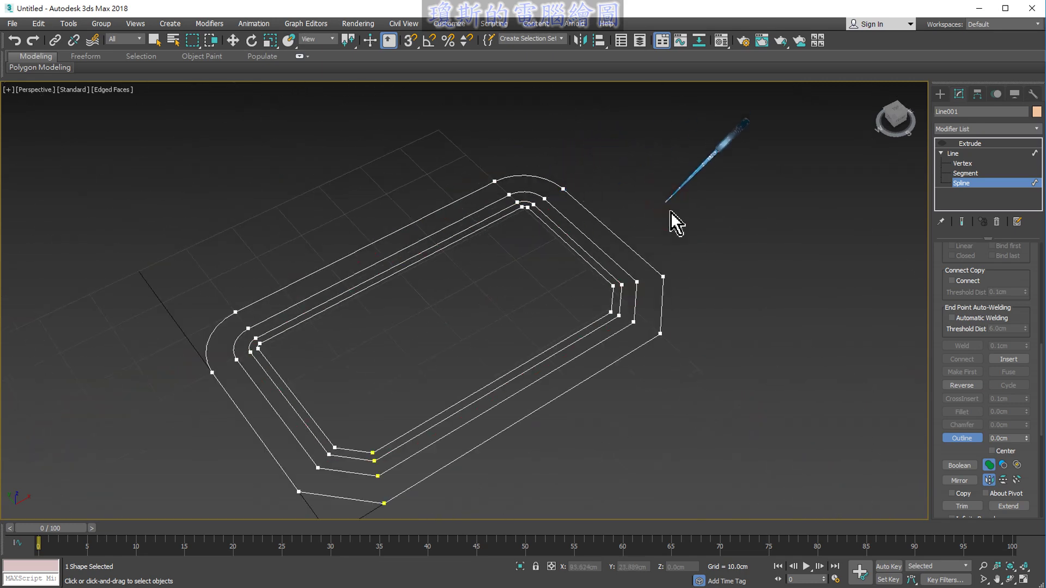
pyautogui.scroll(3, 671, 229)
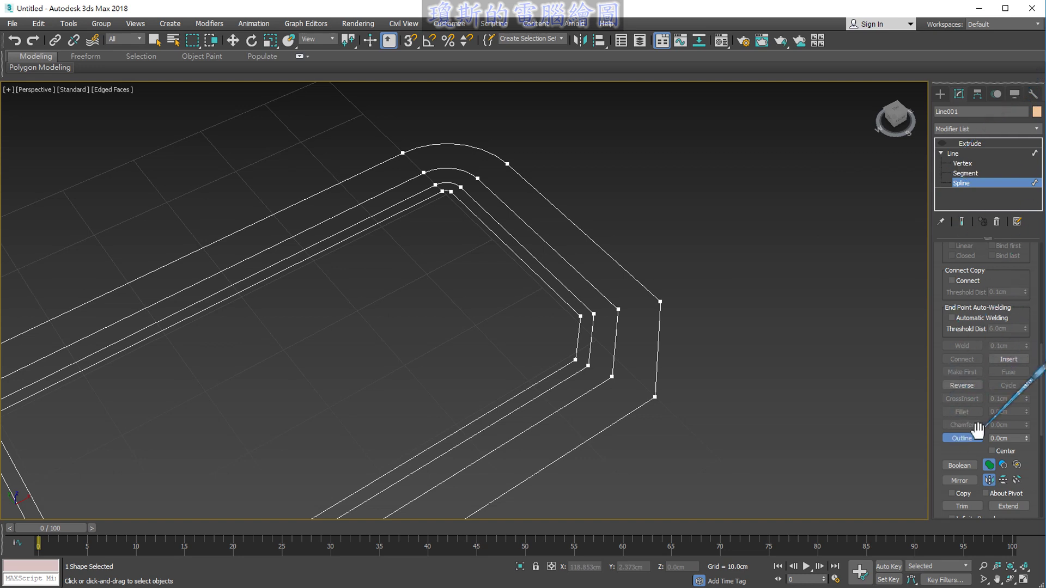
# - Return to the Line object and re-enable Extrude, viewing the 10.0 cm frame from above
pyautogui.click(955, 154)
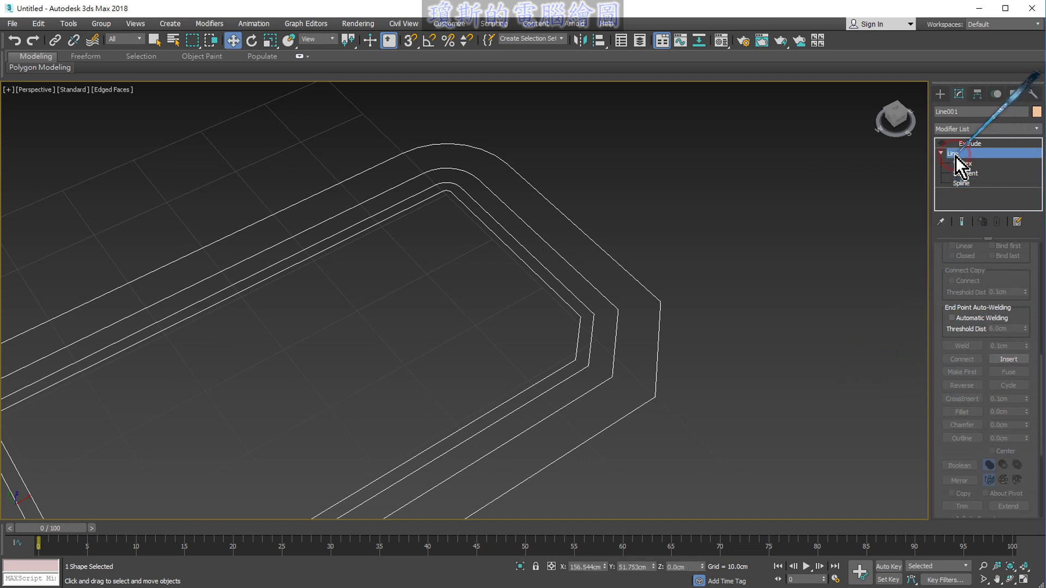
pyautogui.click(969, 143)
pyautogui.click(941, 144)
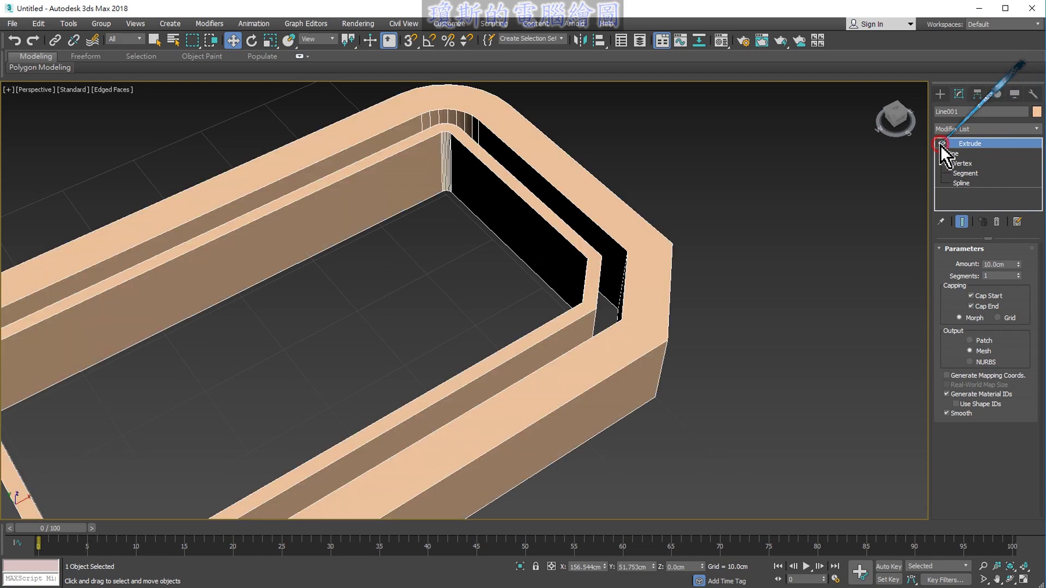
pyautogui.scroll(-3, 727, 229)
pyautogui.scroll(-4, 743, 243)
pyautogui.moveTo(745, 256)
pyautogui.keyDown('alt'); pyautogui.mouseDown(button='middle')
pyautogui.moveTo(699, 298)
pyautogui.moveTo(635, 280)
pyautogui.moveTo(596, 346)
pyautogui.moveTo(577, 311)
pyautogui.moveTo(569, 360)
pyautogui.moveTo(635, 361)
pyautogui.moveTo(663, 345)
pyautogui.moveTo(709, 354)
pyautogui.mouseUp(button='middle'); pyautogui.keyUp('alt')
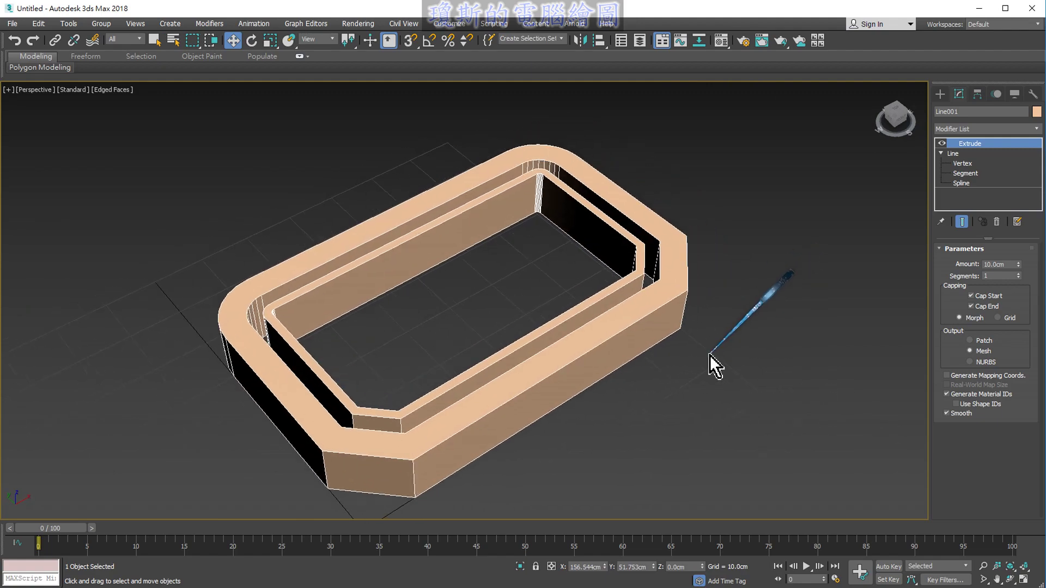